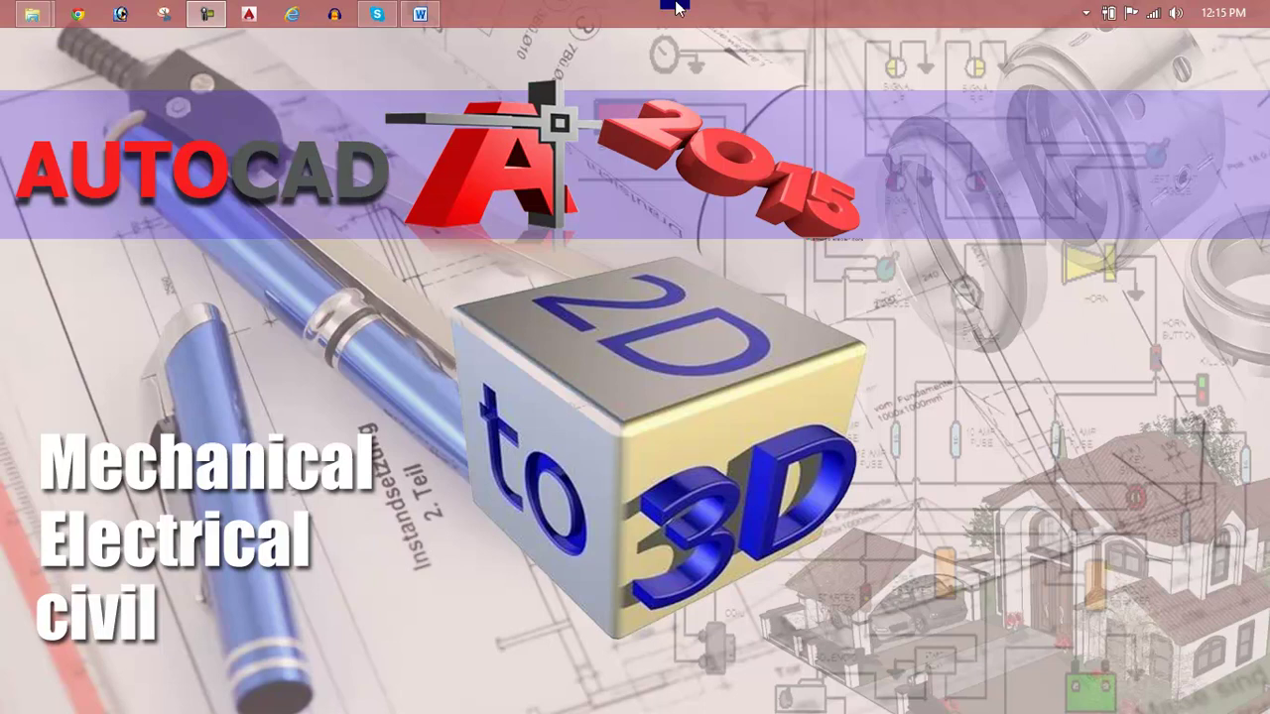
Bring up the Lesson 74 Word notes listing Extract edge, Imprint, Color edge and Copy edge
click(419, 13)
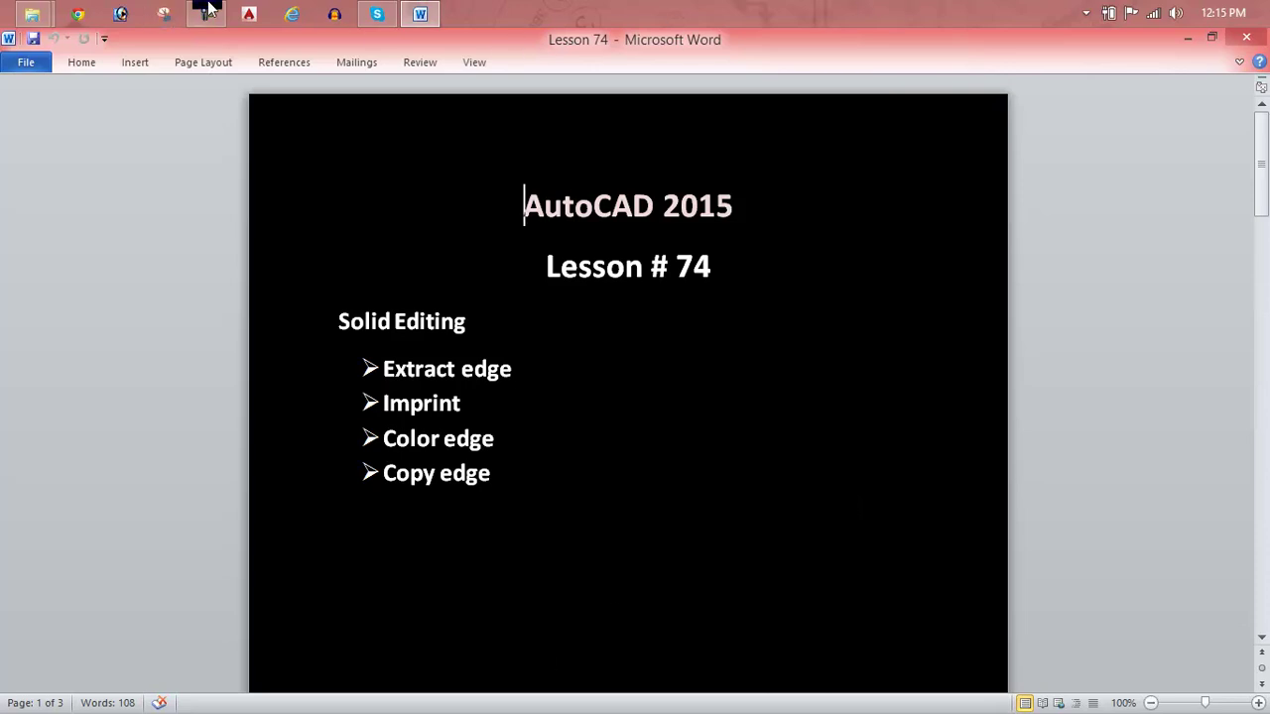
Launch AutoCAD 2015 and switch to its window
click(252, 16)
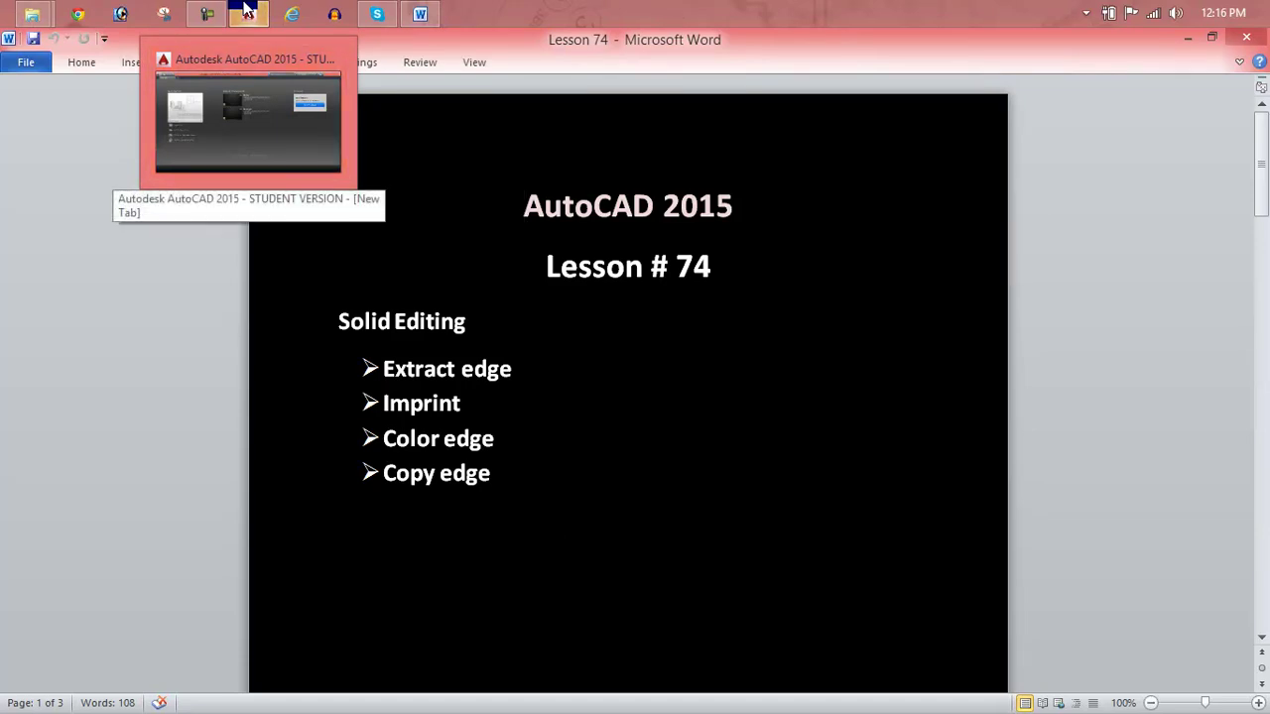
click(235, 163)
Start a new drawing shown in the southwest isometric home view
click(243, 198)
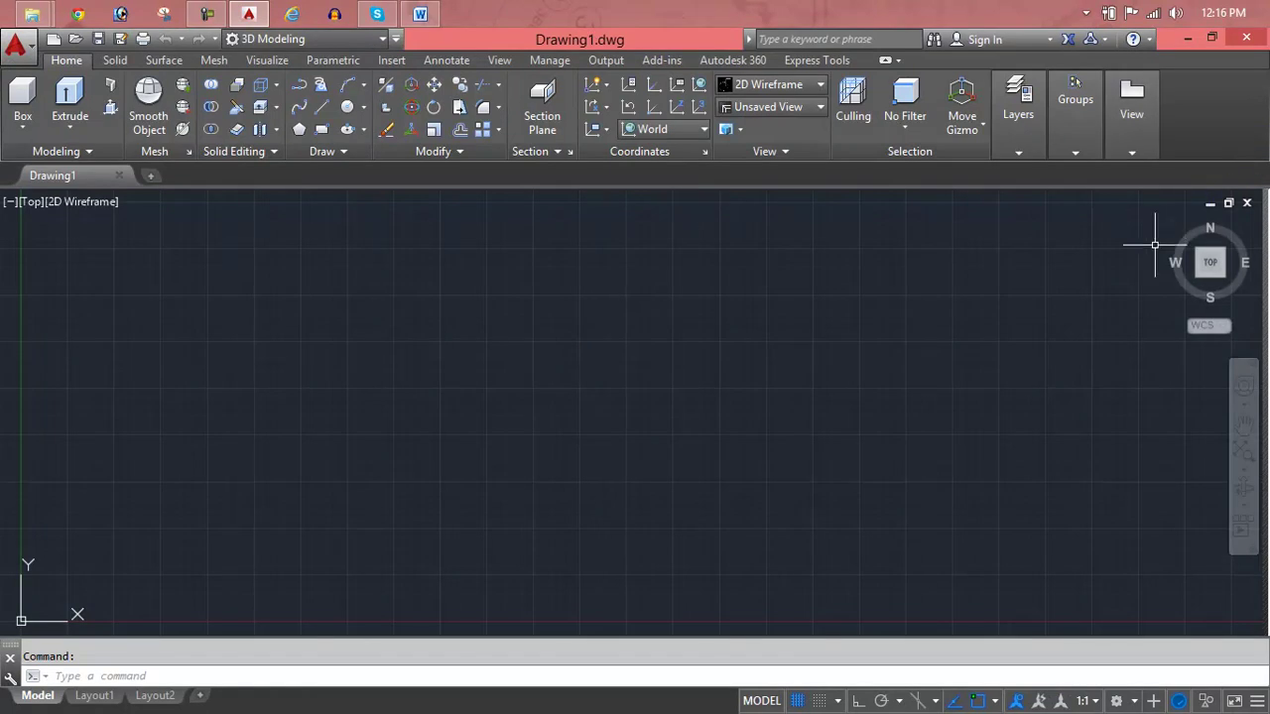
mouse_move(1209, 262)
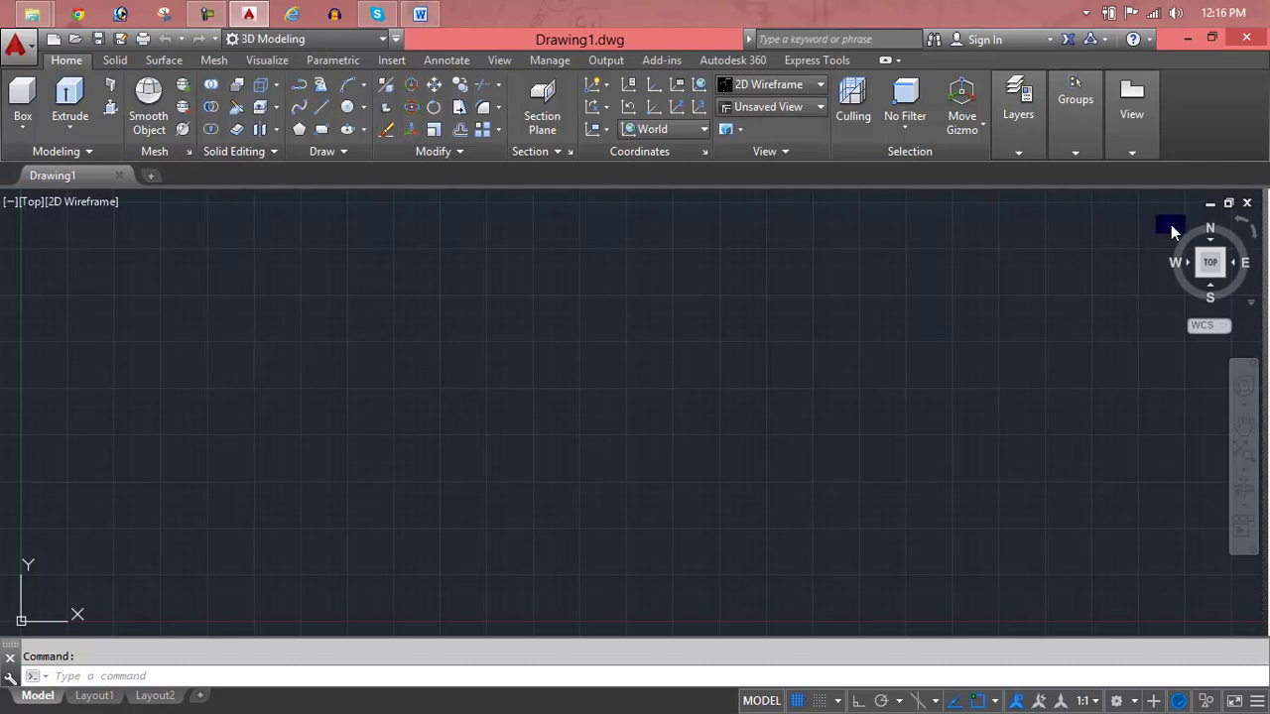
click(1169, 228)
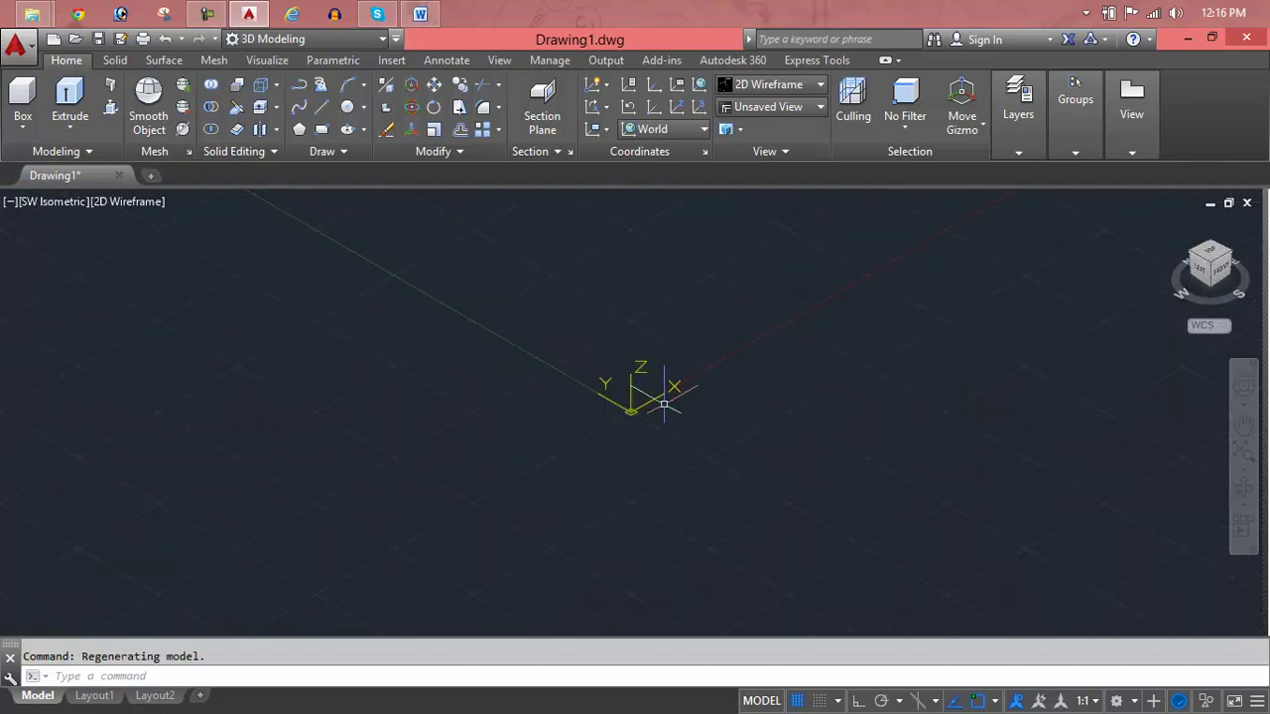
middle_drag(674, 429, 607, 444)
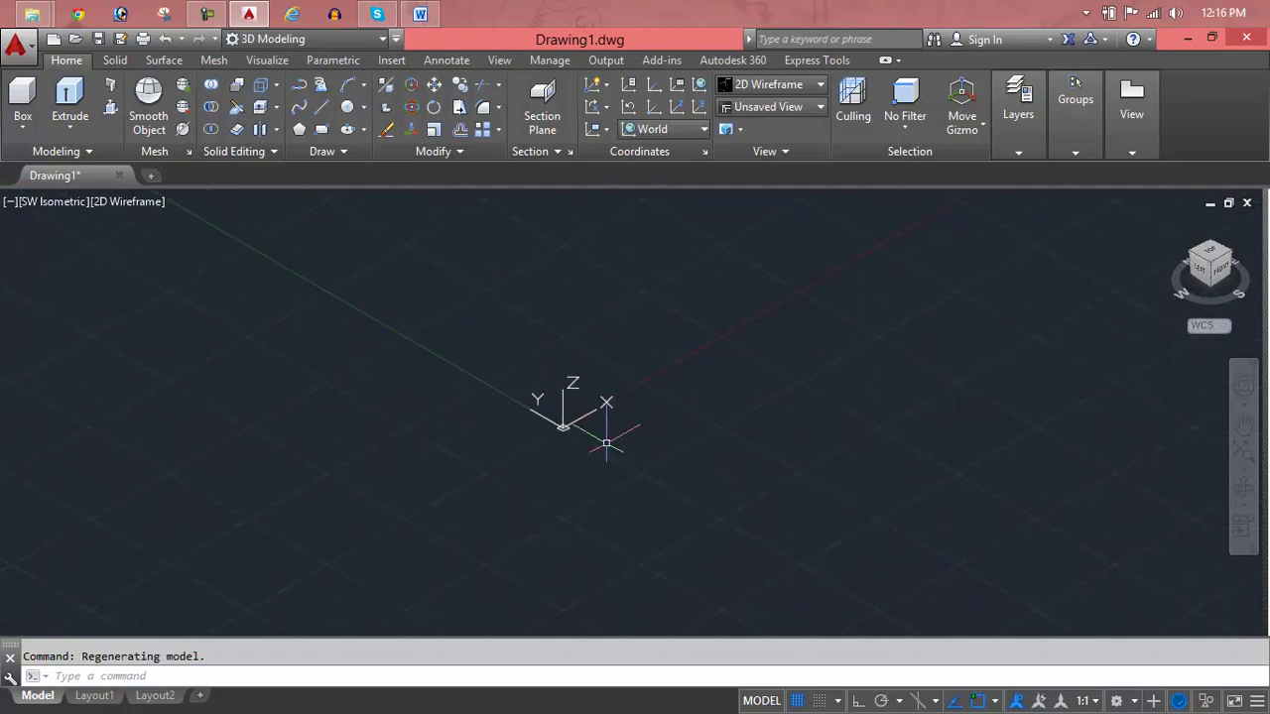
Turn off 'Display at UCS origin point' in the UCS icon settings
text(uc)
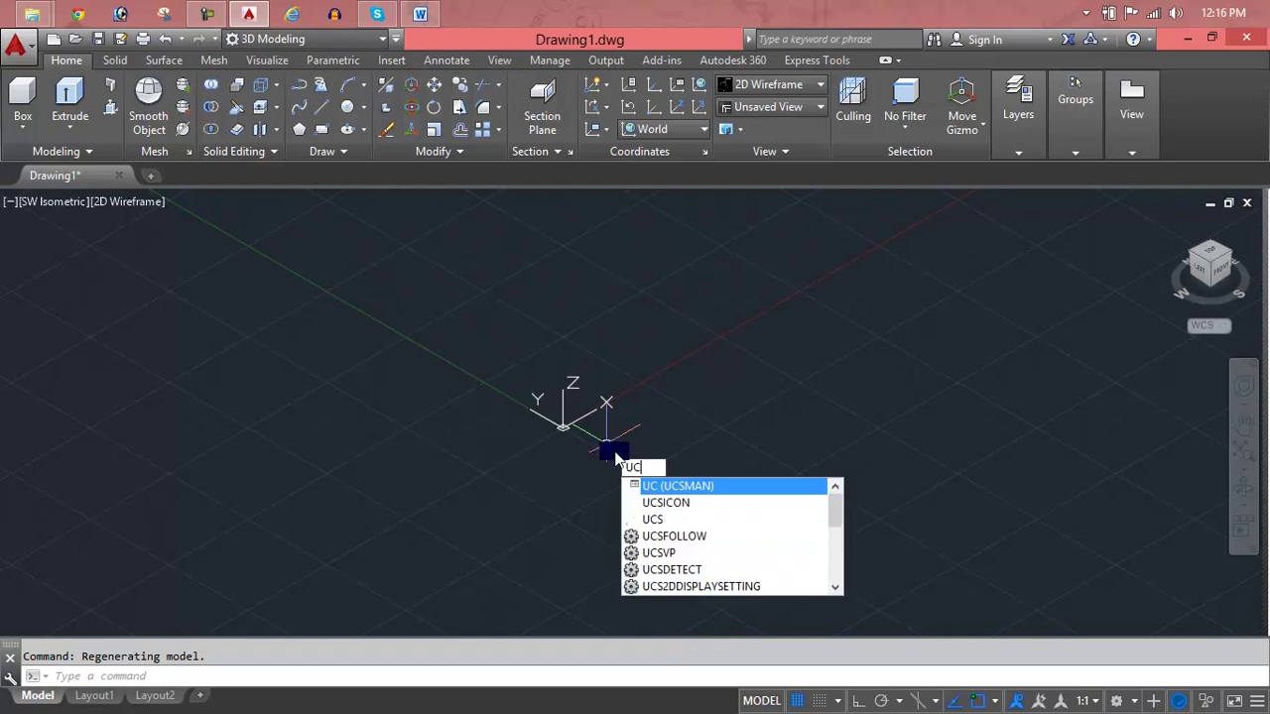
key(Return)
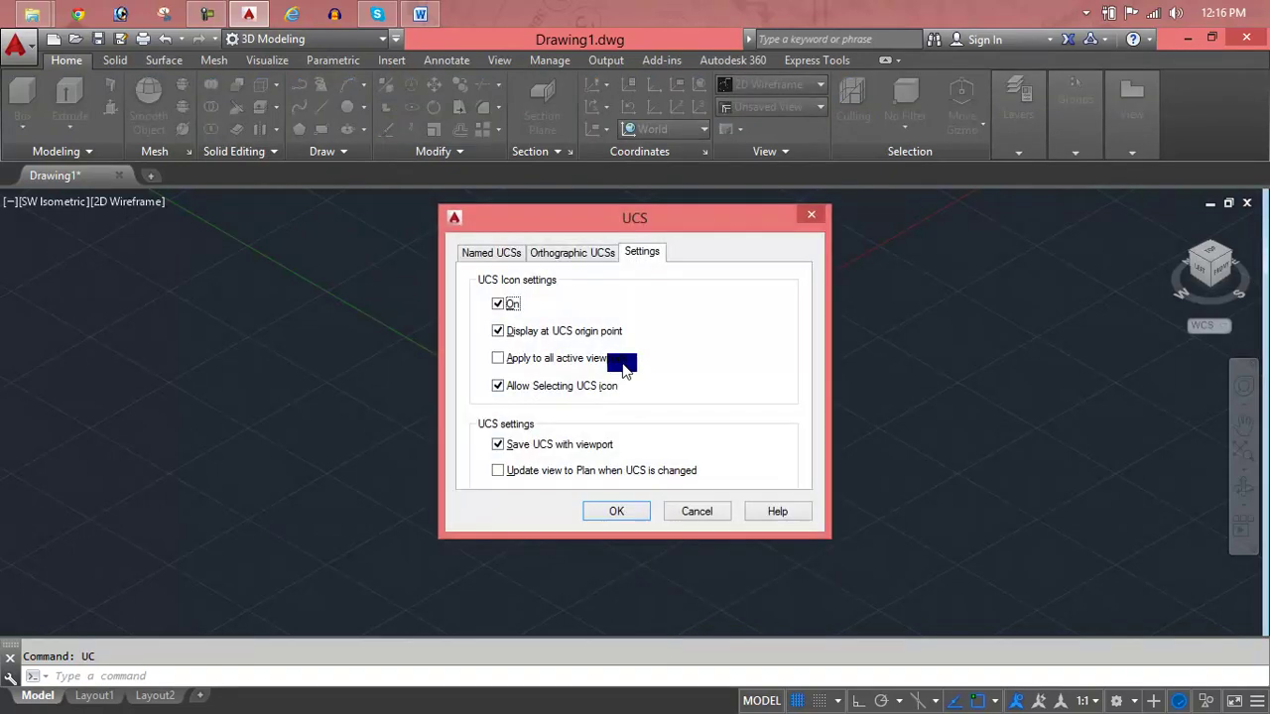
click(598, 333)
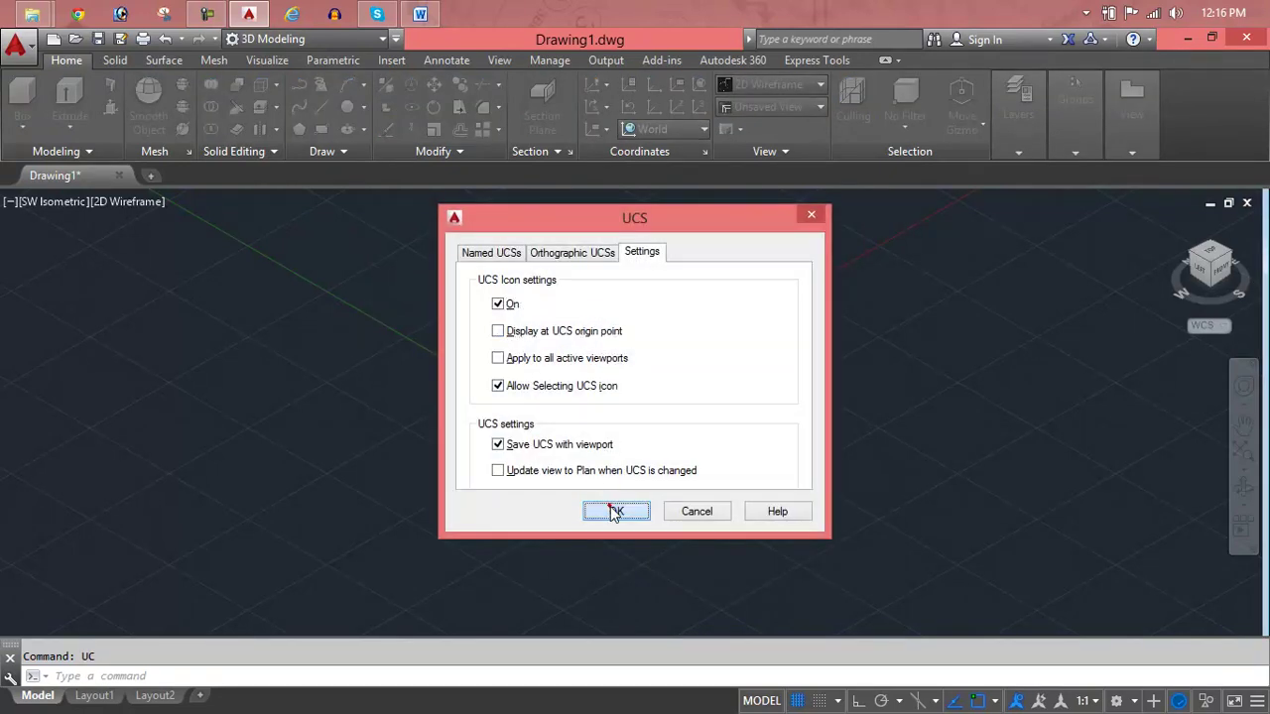
click(616, 511)
key(Escape)
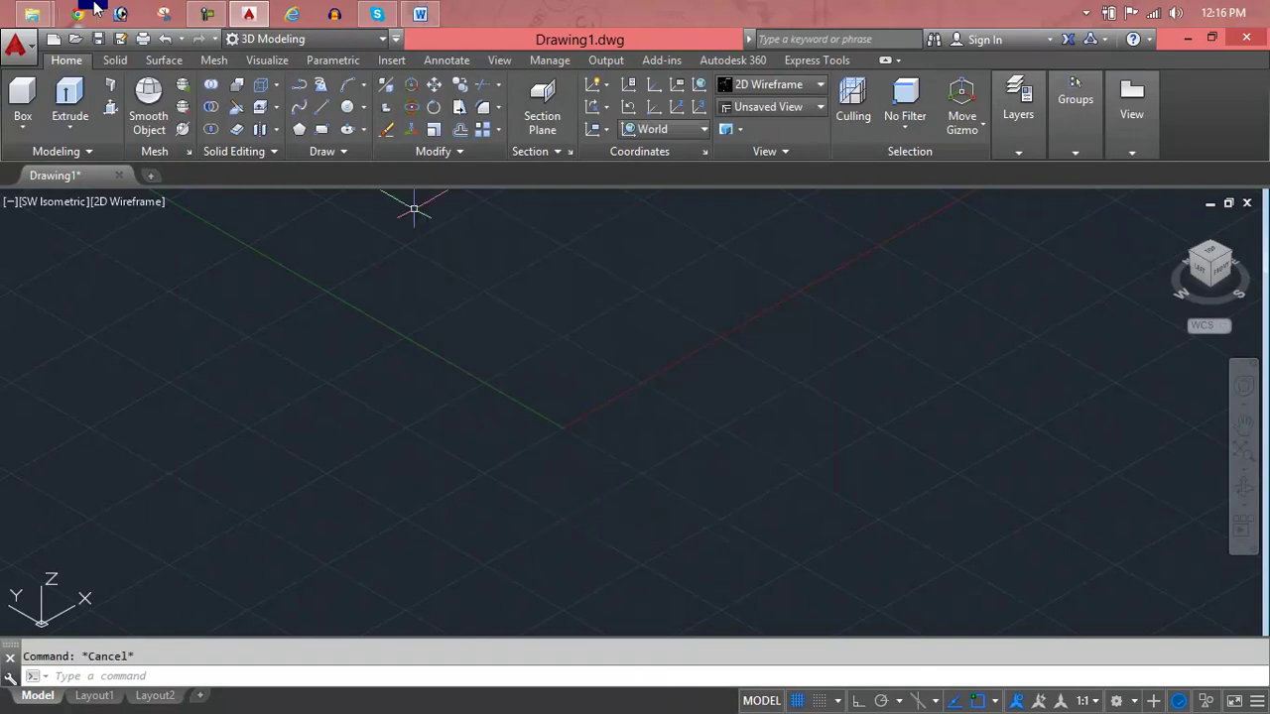
click(277, 88)
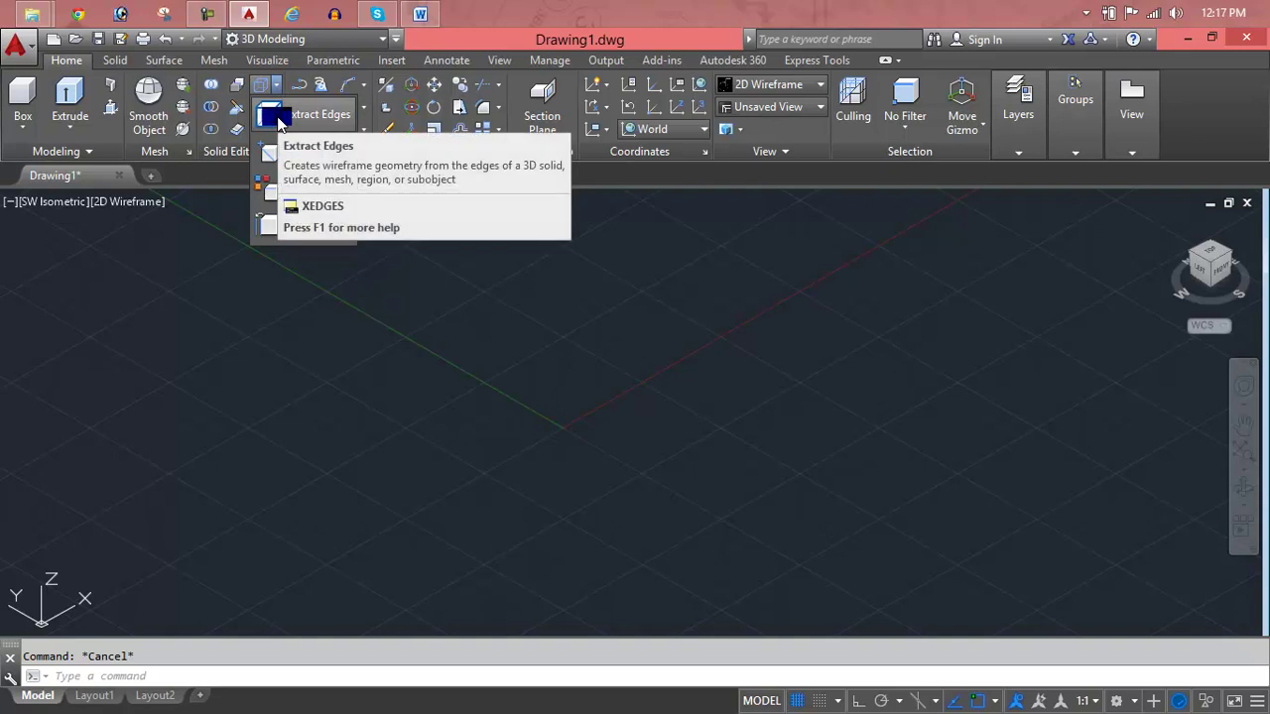
click(277, 368)
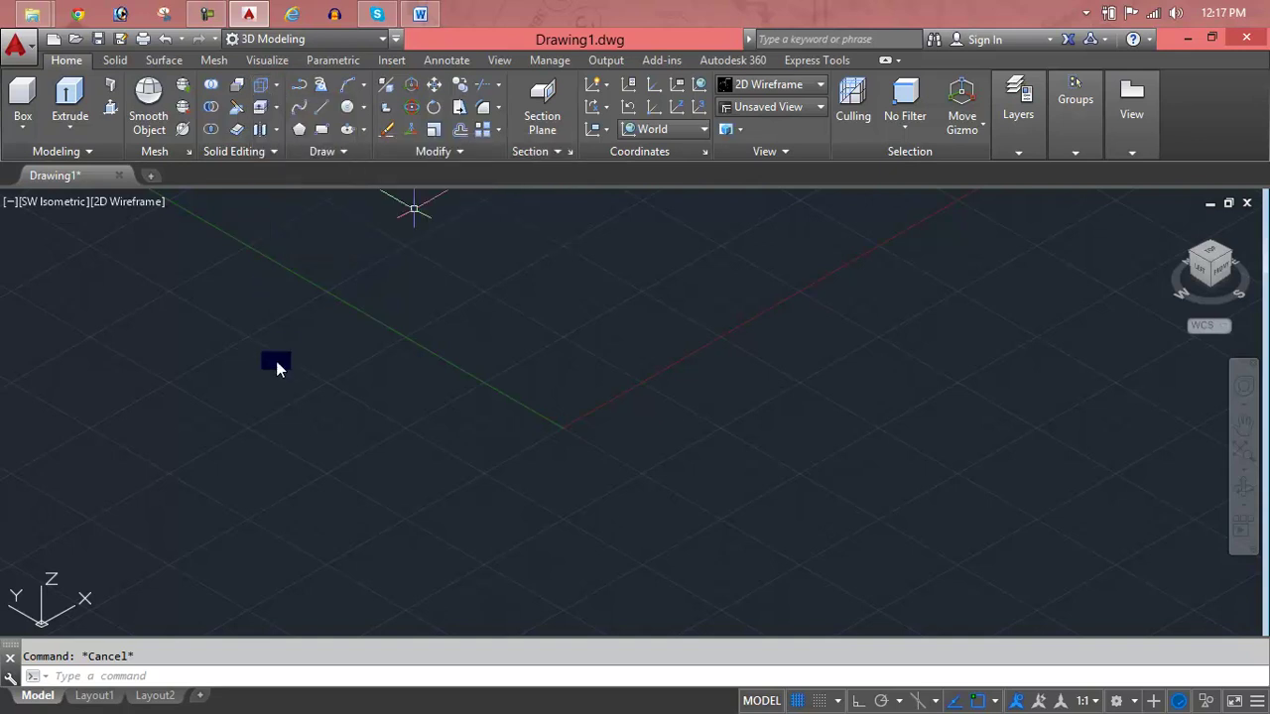
Draw a rectangle on the ground plane from two picked corners
text(rec)
key(Return)
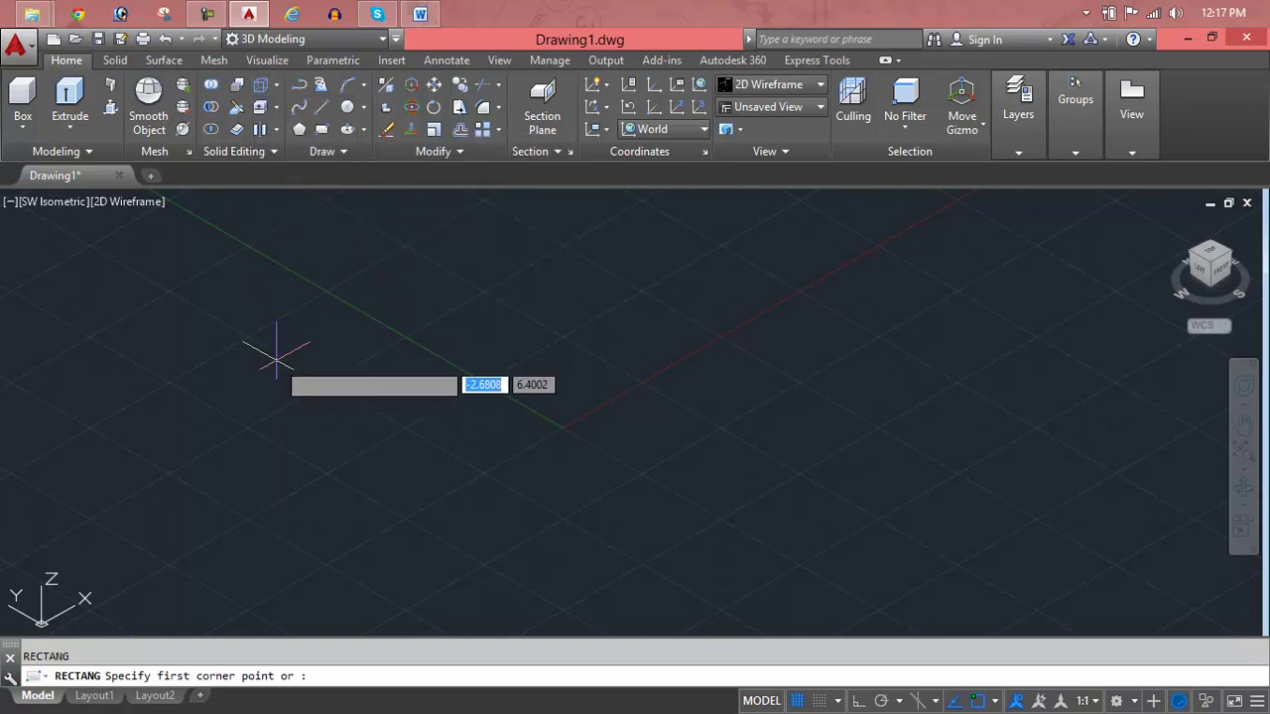
click(277, 414)
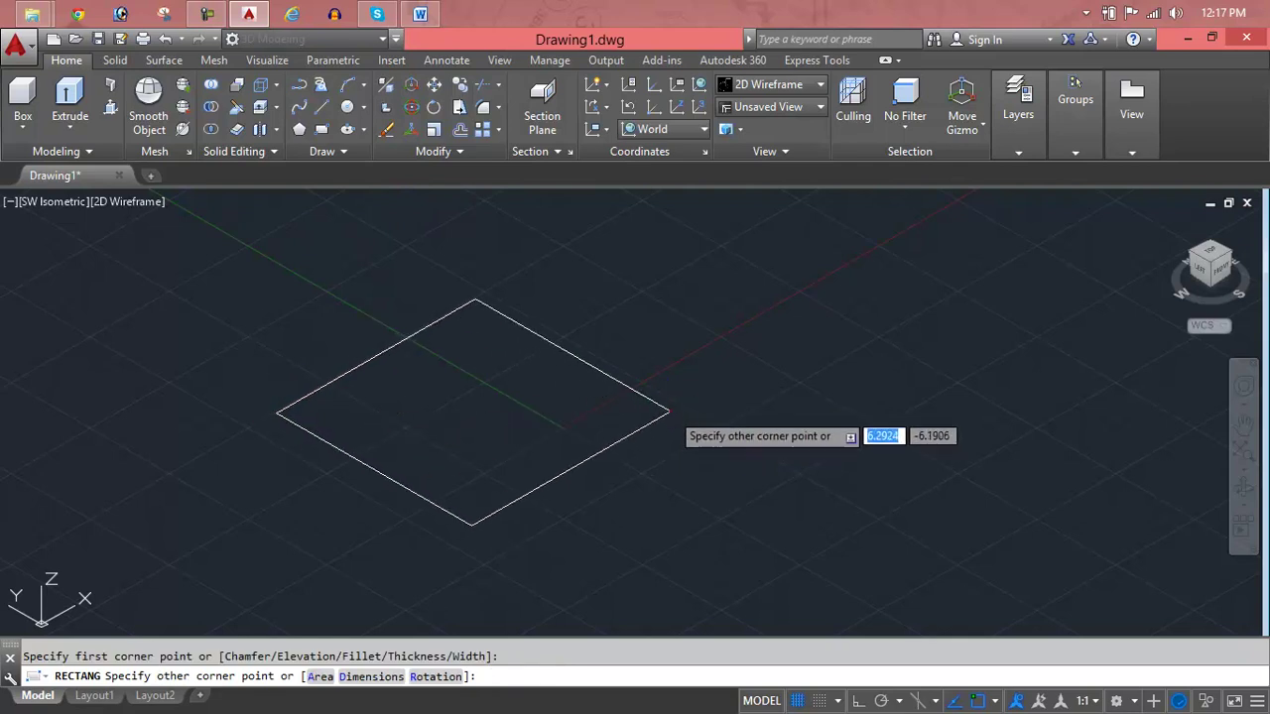
click(670, 410)
Extrude the rectangle upward into a solid box
text(ex)
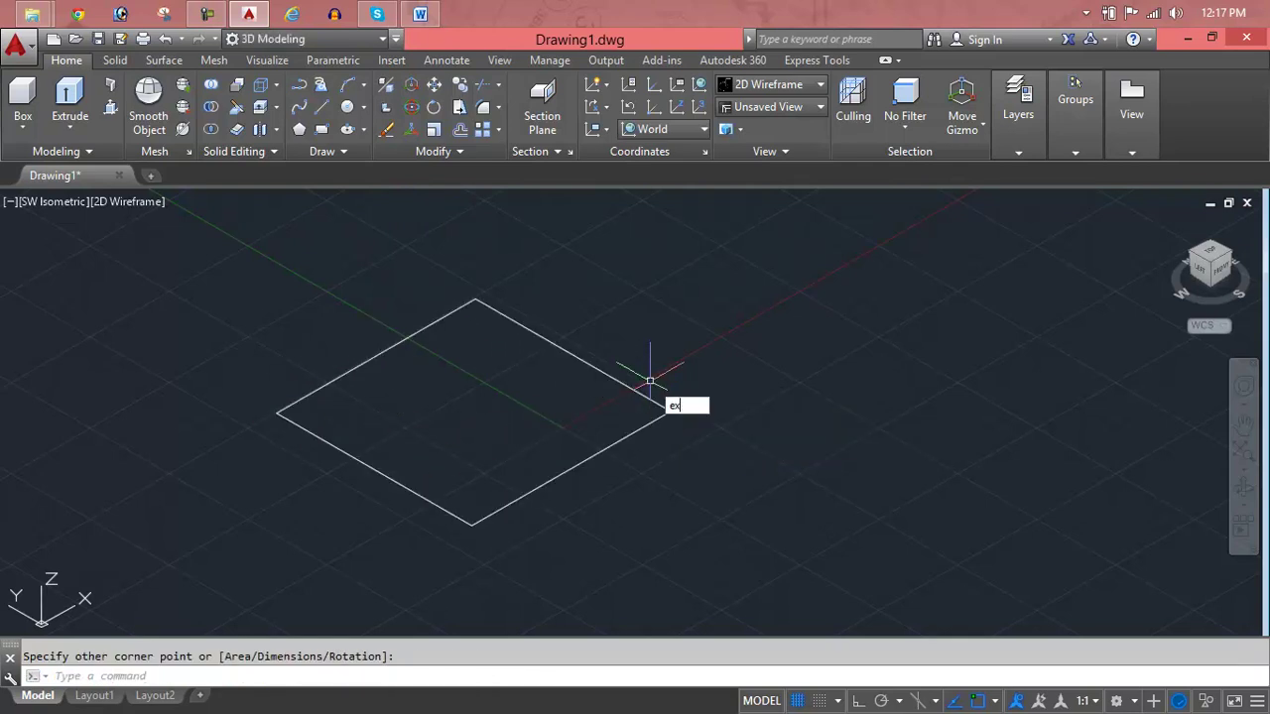
key(Return)
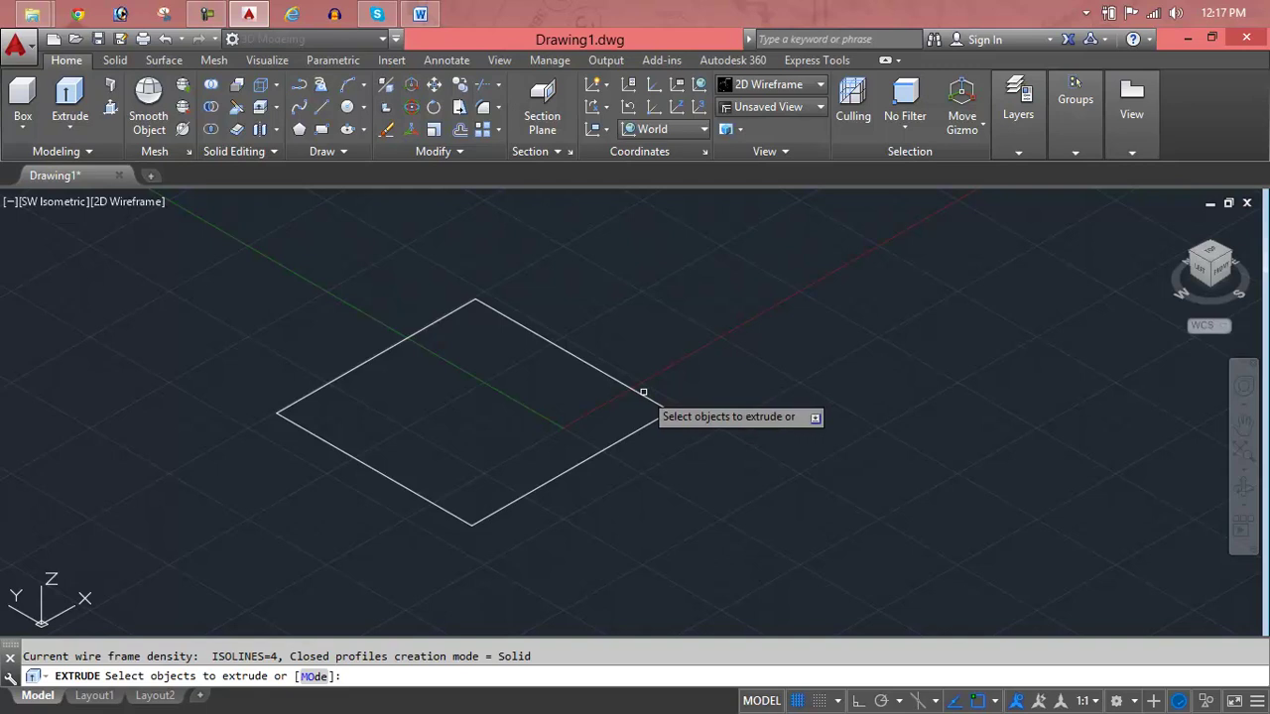
click(642, 394)
right_click(643, 395)
click(687, 405)
scroll(595, 382, down, 3)
scroll(556, 407, down, 3)
scroll(556, 407, up, 5)
middle_drag(549, 310, 548, 339)
click(549, 339)
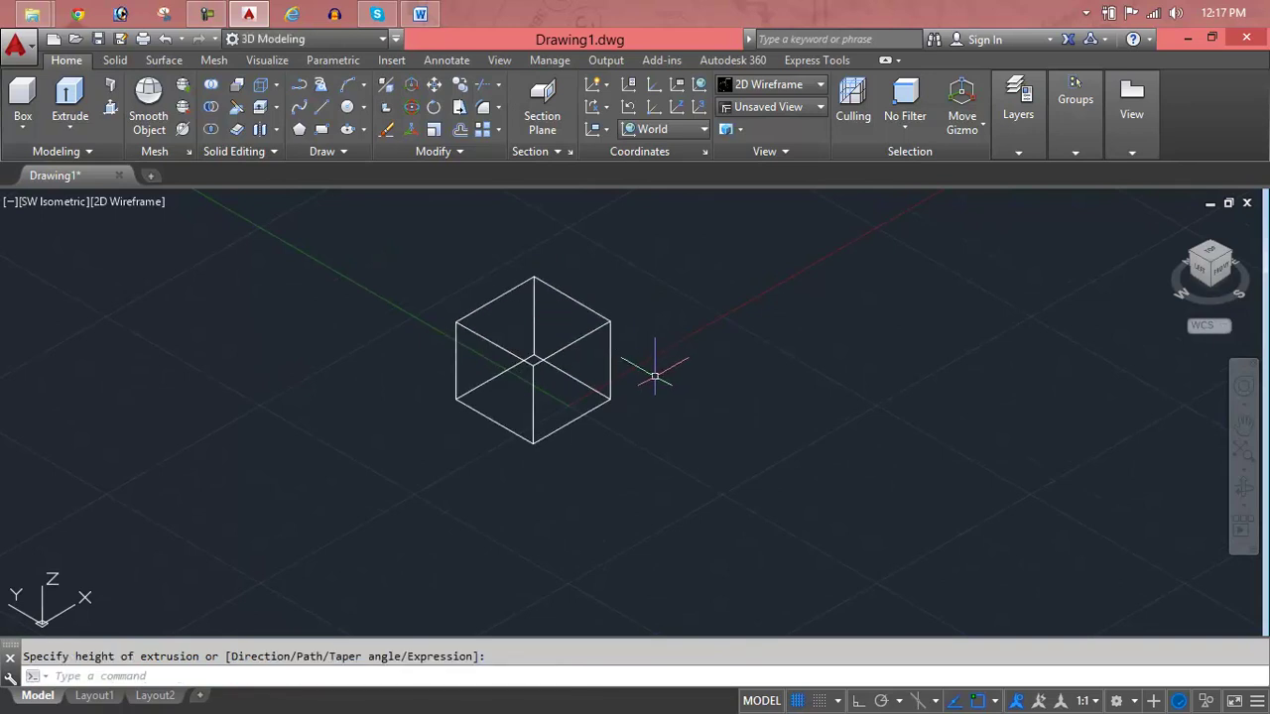
key(Escape)
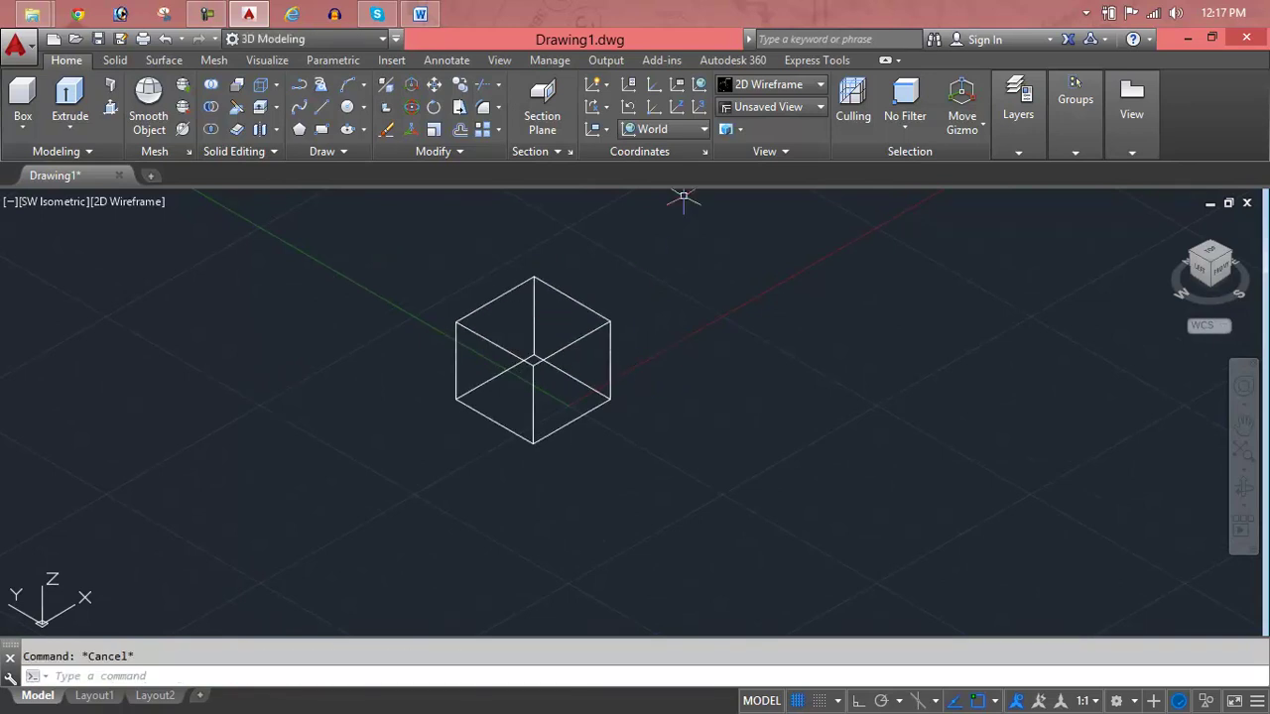
Switch the visual style to Shades of Gray and reframe the view around the cube
click(744, 85)
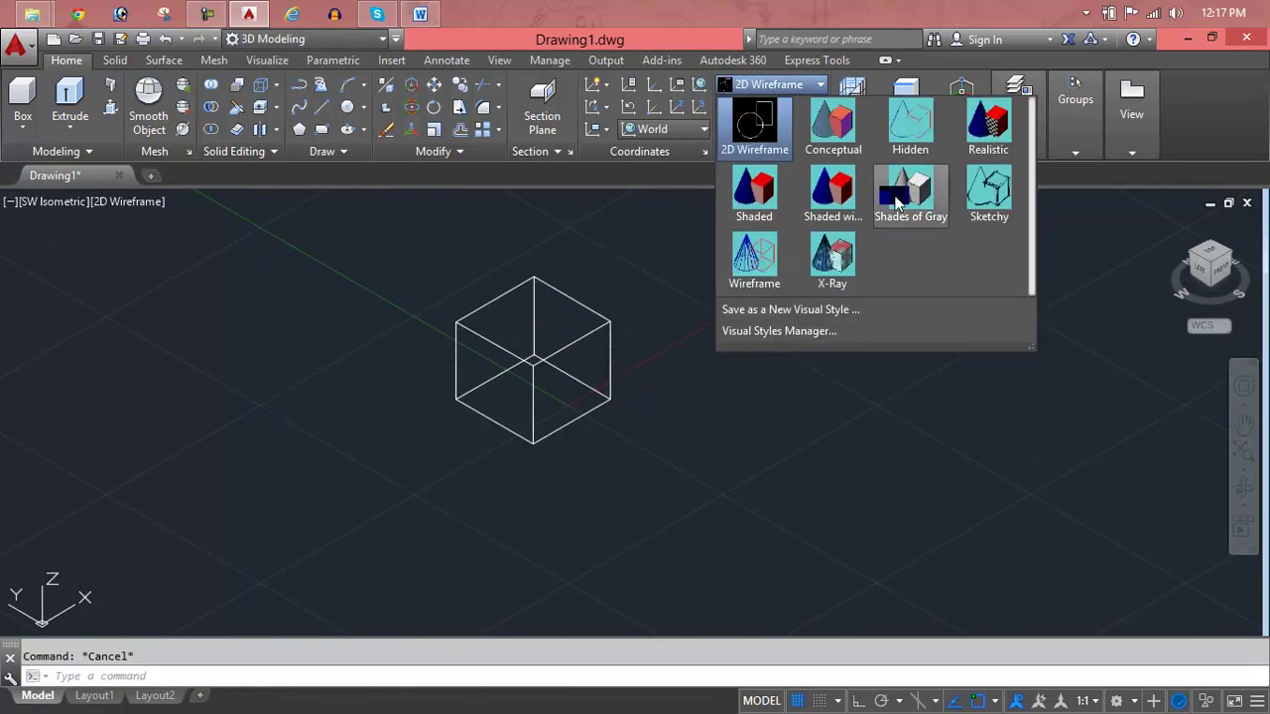
click(903, 194)
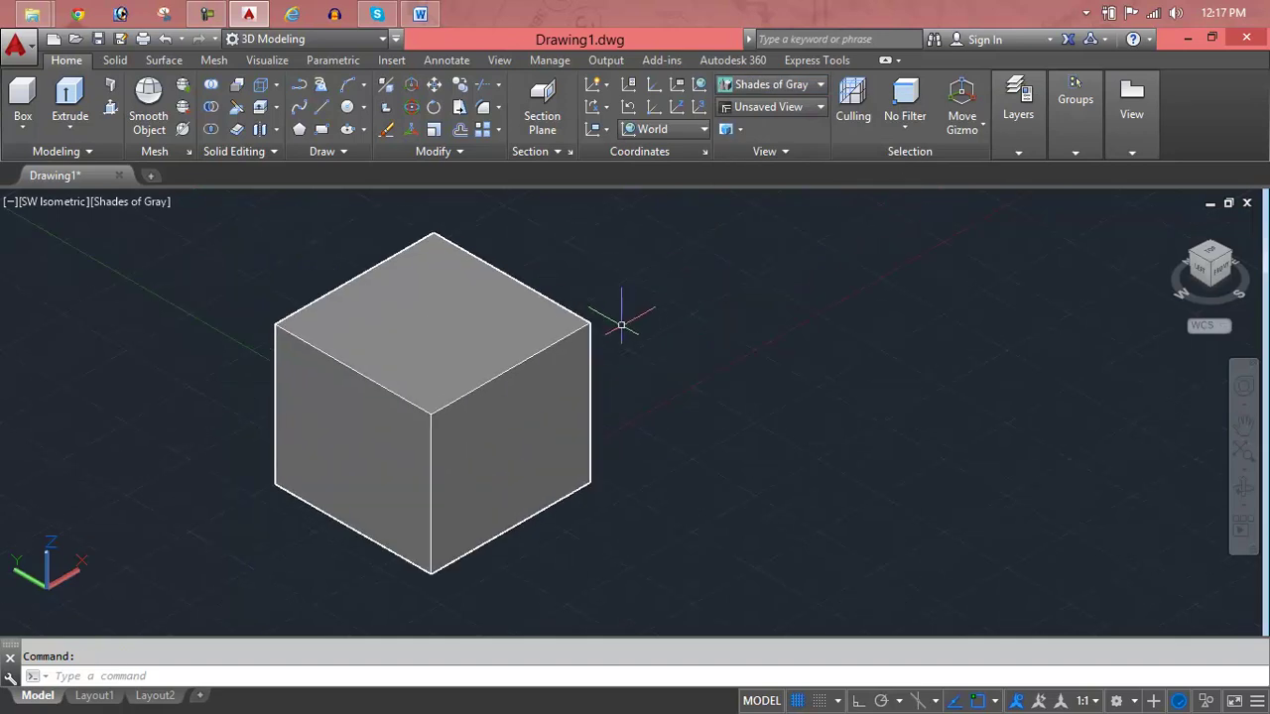
scroll(610, 322, up, 3)
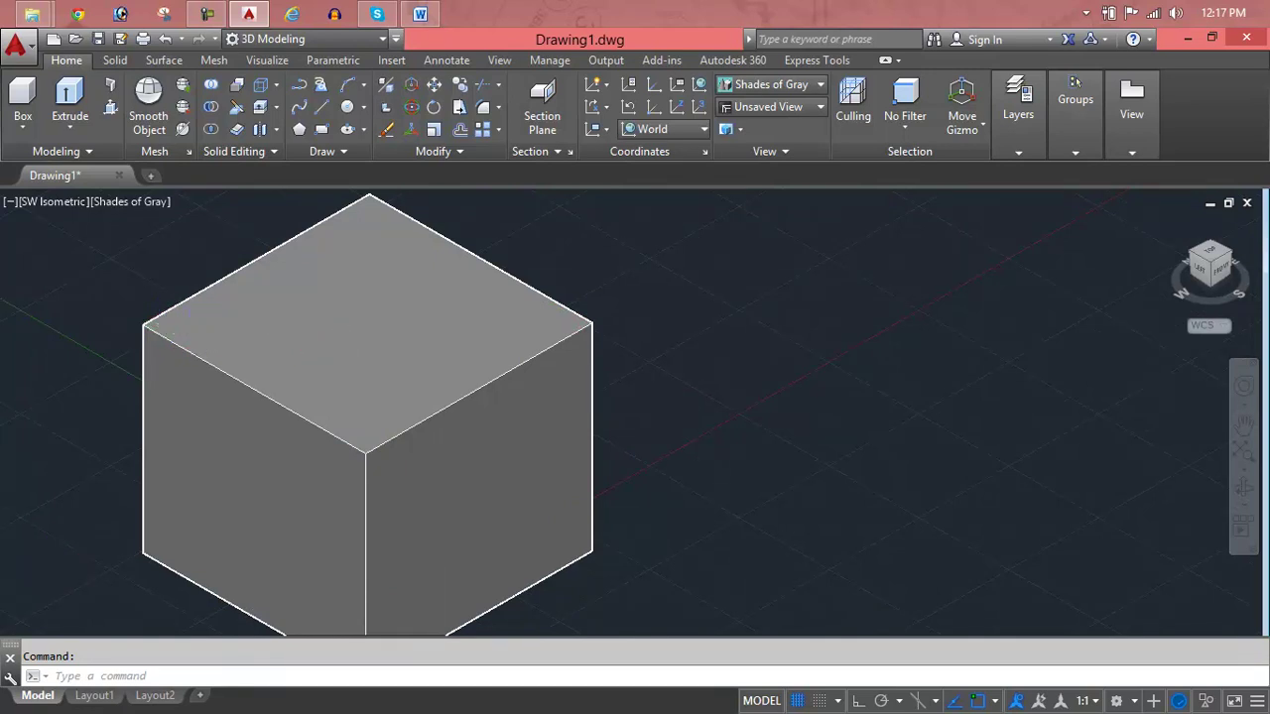
scroll(308, 339, down, 2)
middle_drag(308, 339, 297, 311)
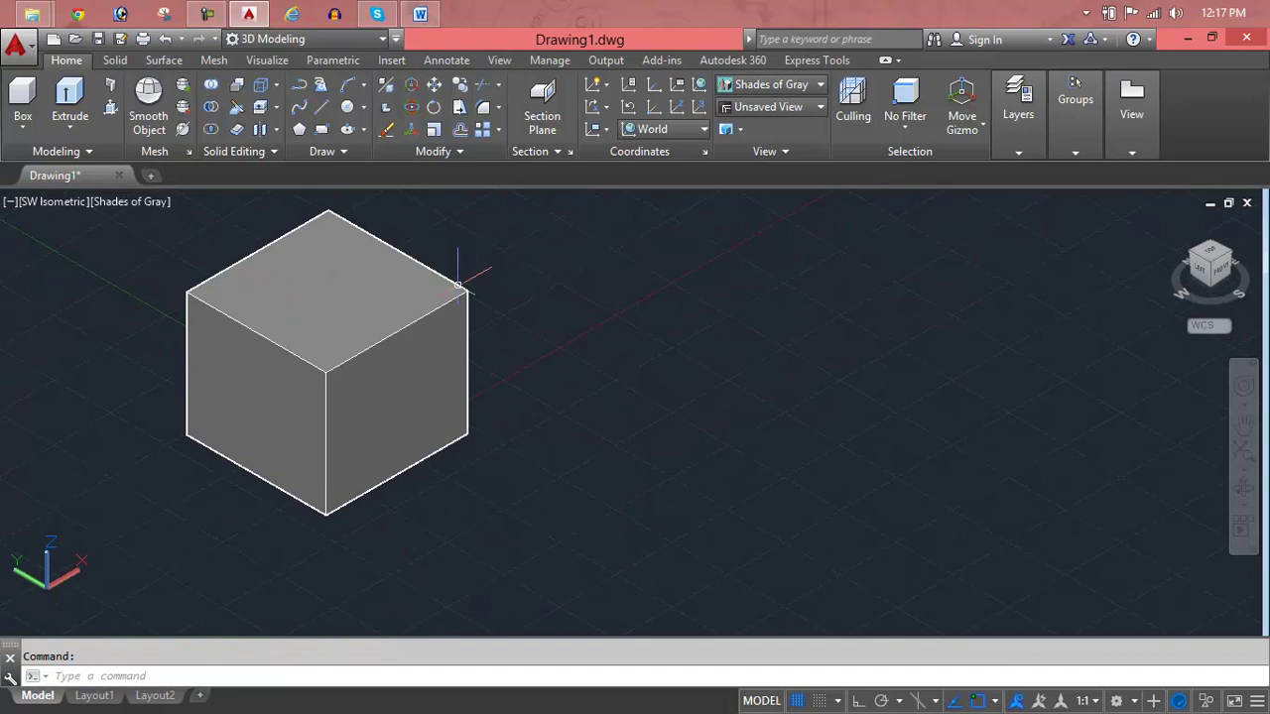
middle_drag(449, 293, 426, 332)
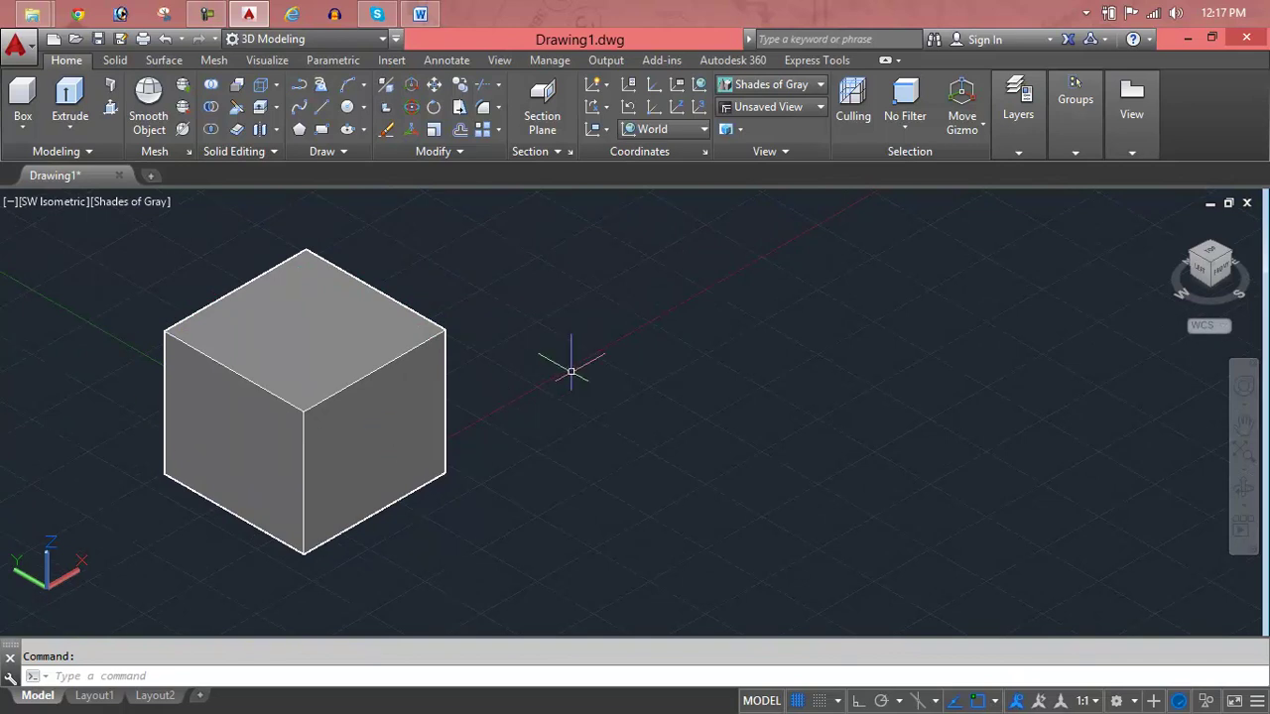
Choose Extract Edges (XEDGES) from the Solid Editing edge flyout
click(275, 87)
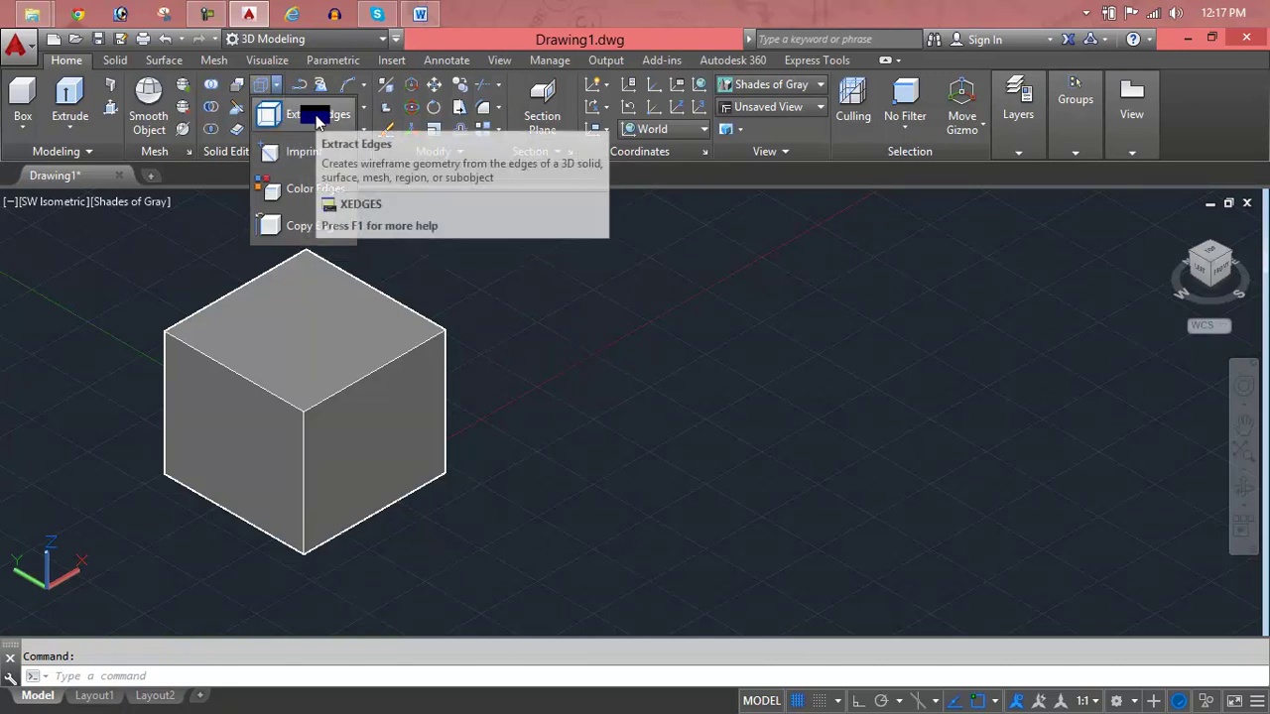
click(223, 161)
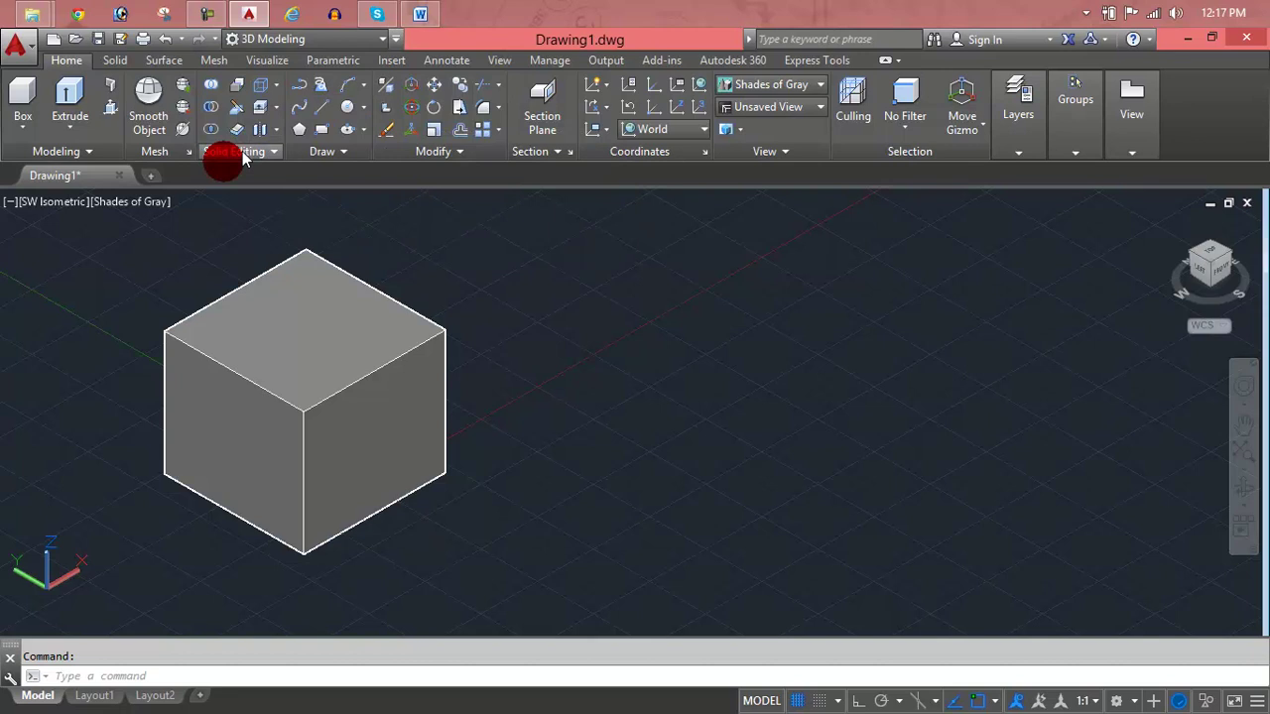
click(276, 86)
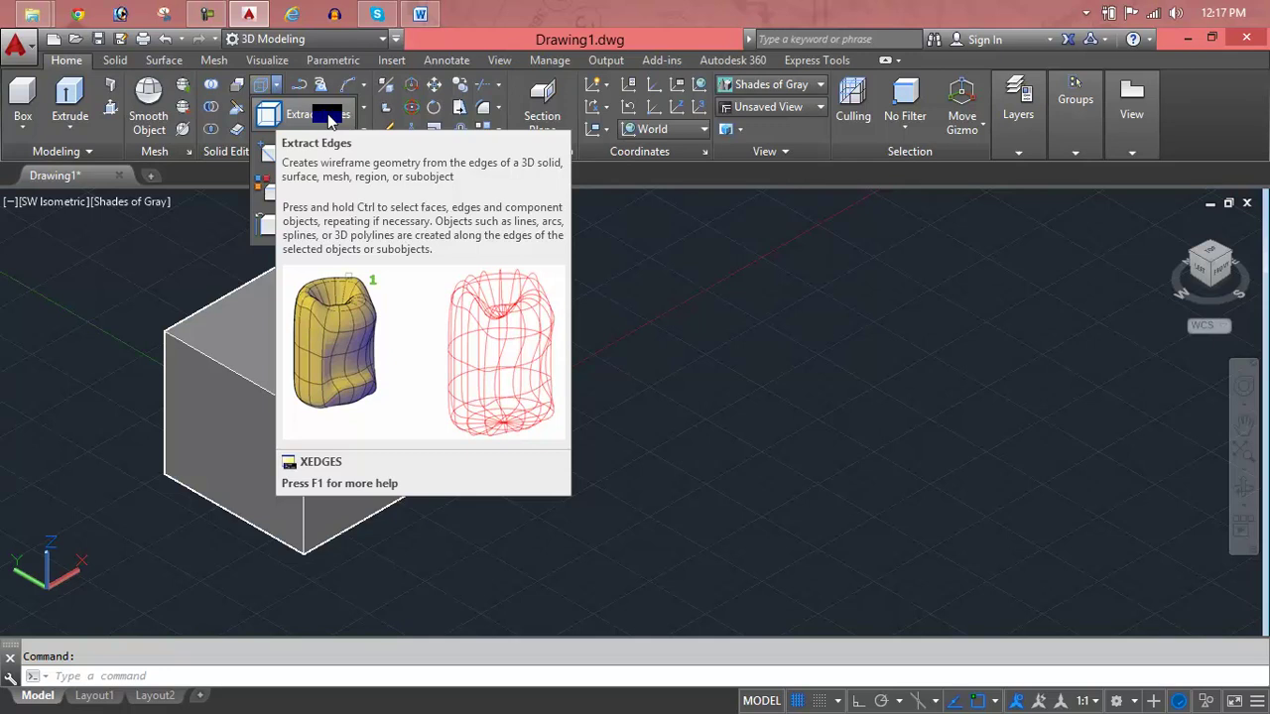
click(330, 119)
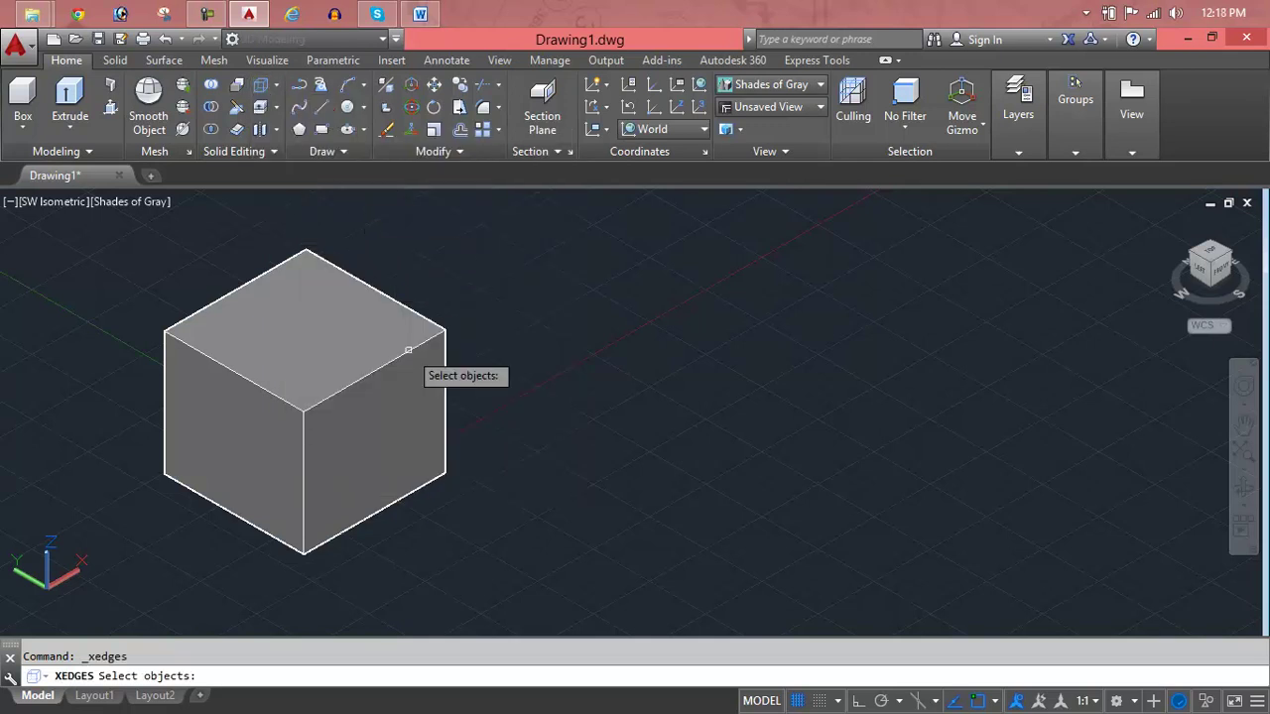
Extract the cube's edges, then move the solid cube right, away from its wireframe
click(408, 351)
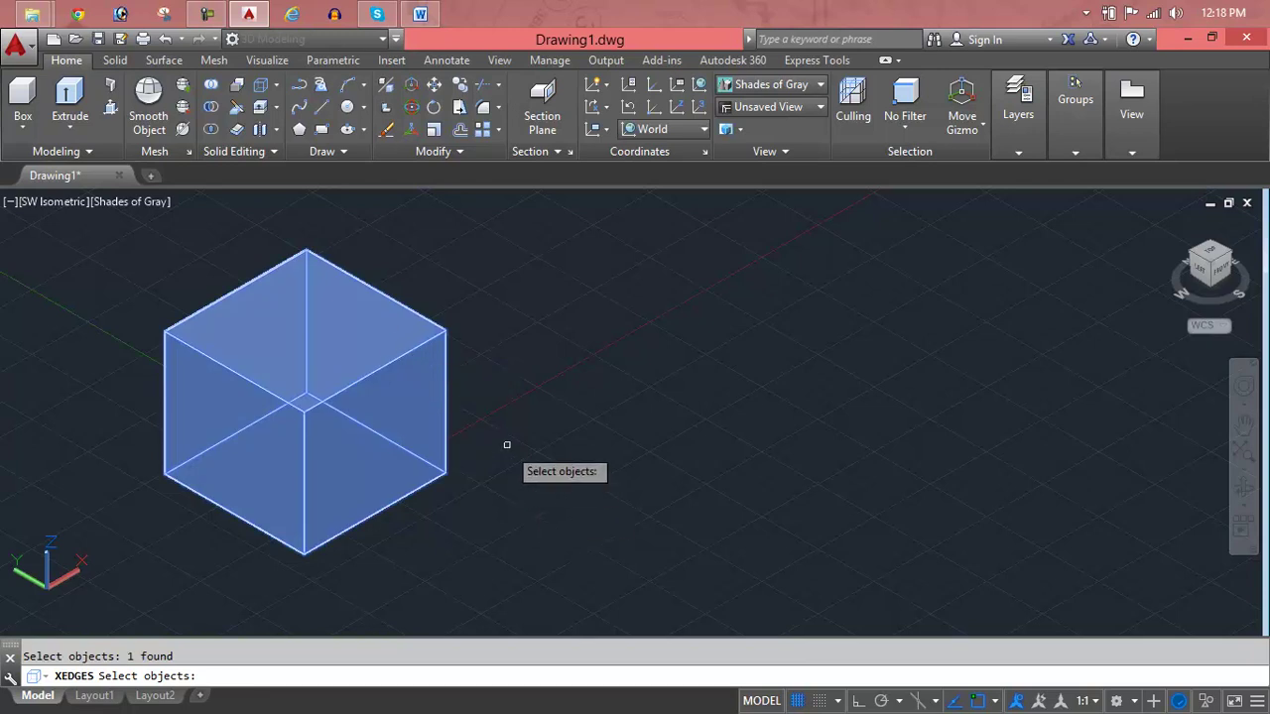
key(Return)
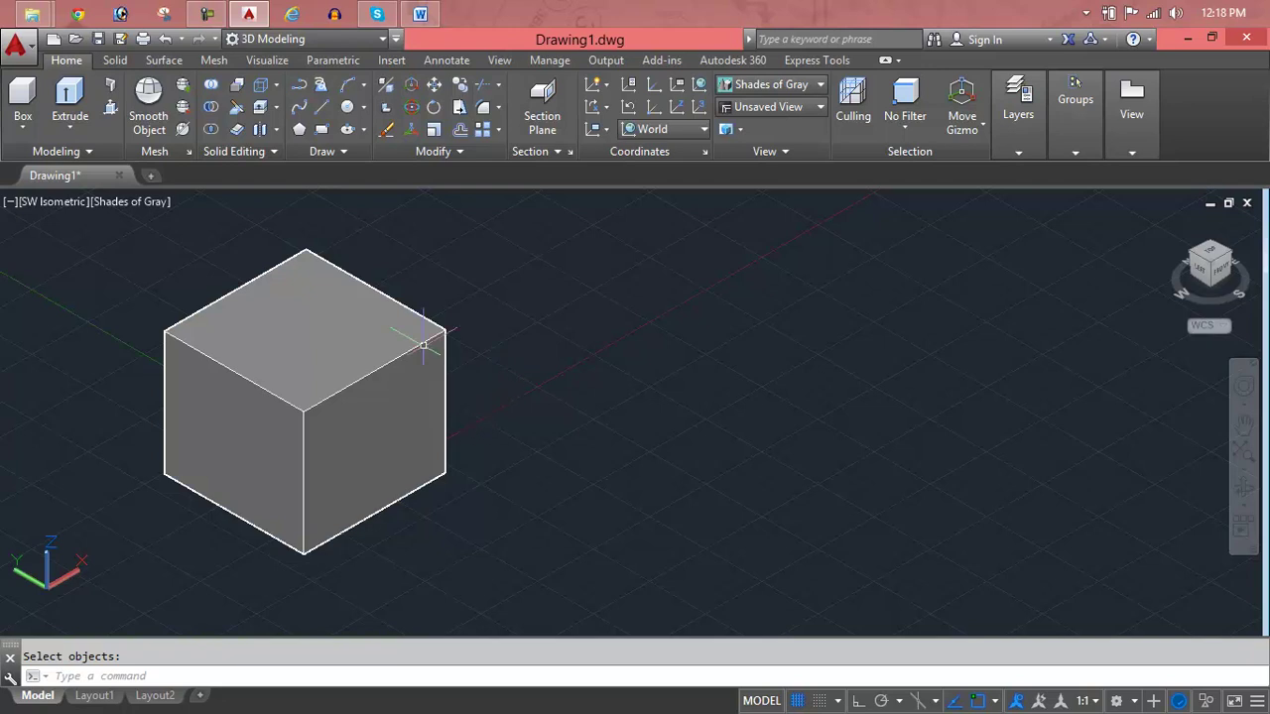
text(m)
key(Return)
click(376, 445)
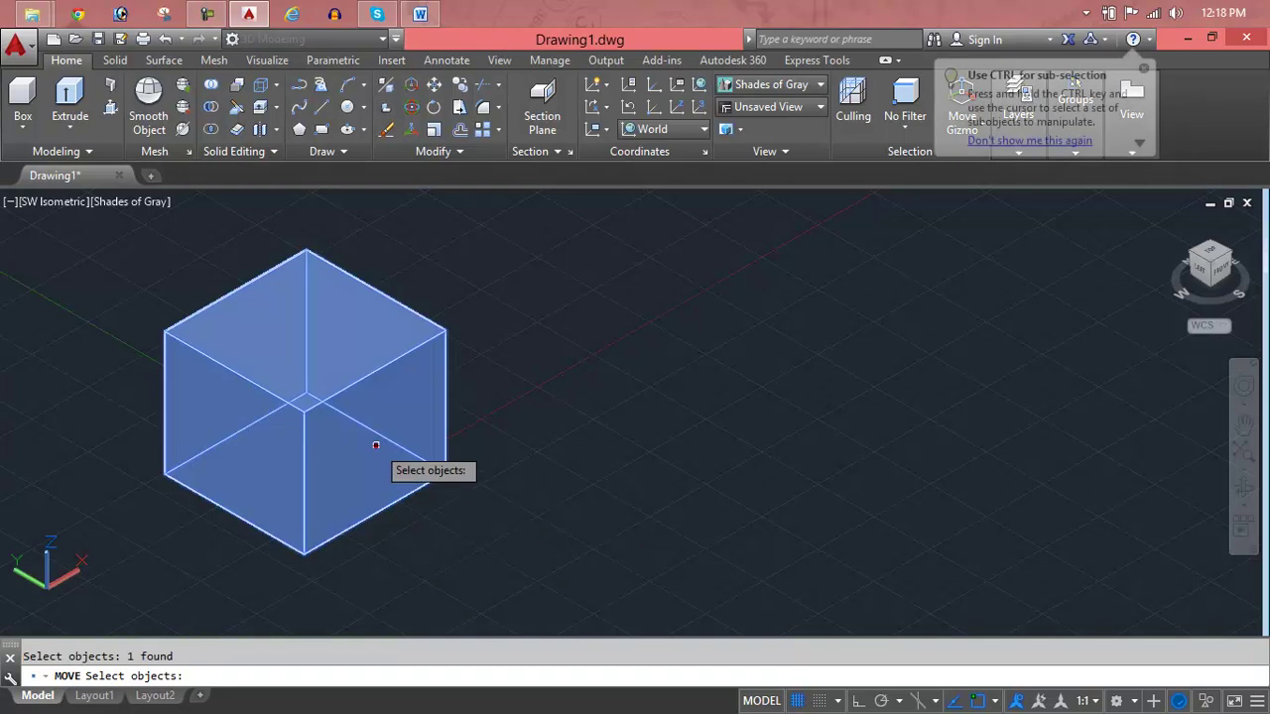
key(Return)
click(375, 443)
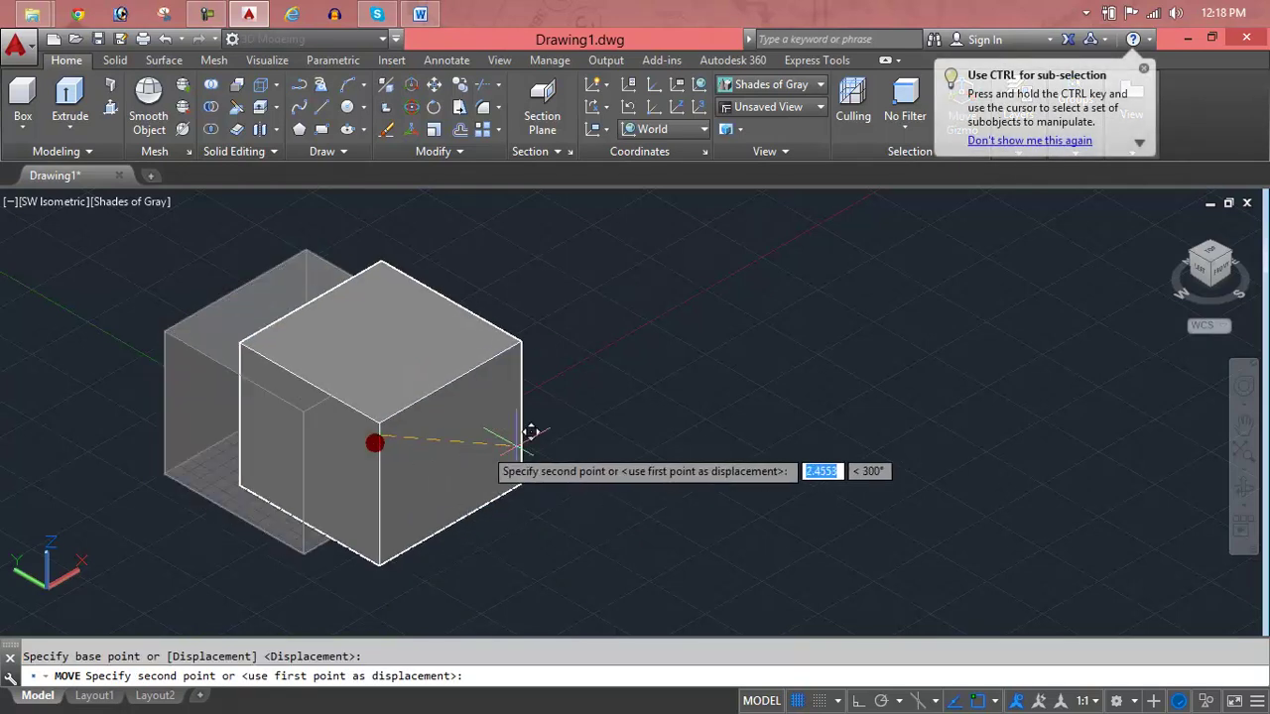
click(833, 458)
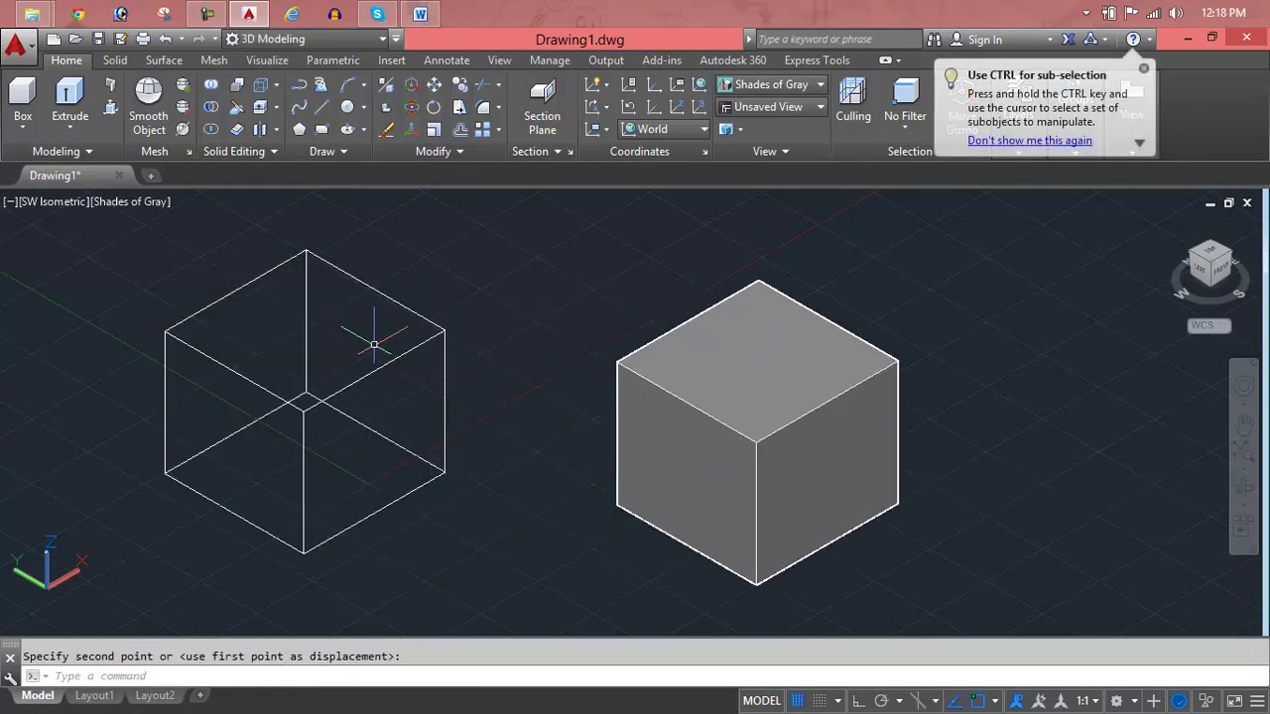
ctrl+click(352, 526)
Erase the extracted wireframe edges using two crossing selections
key(Escape)
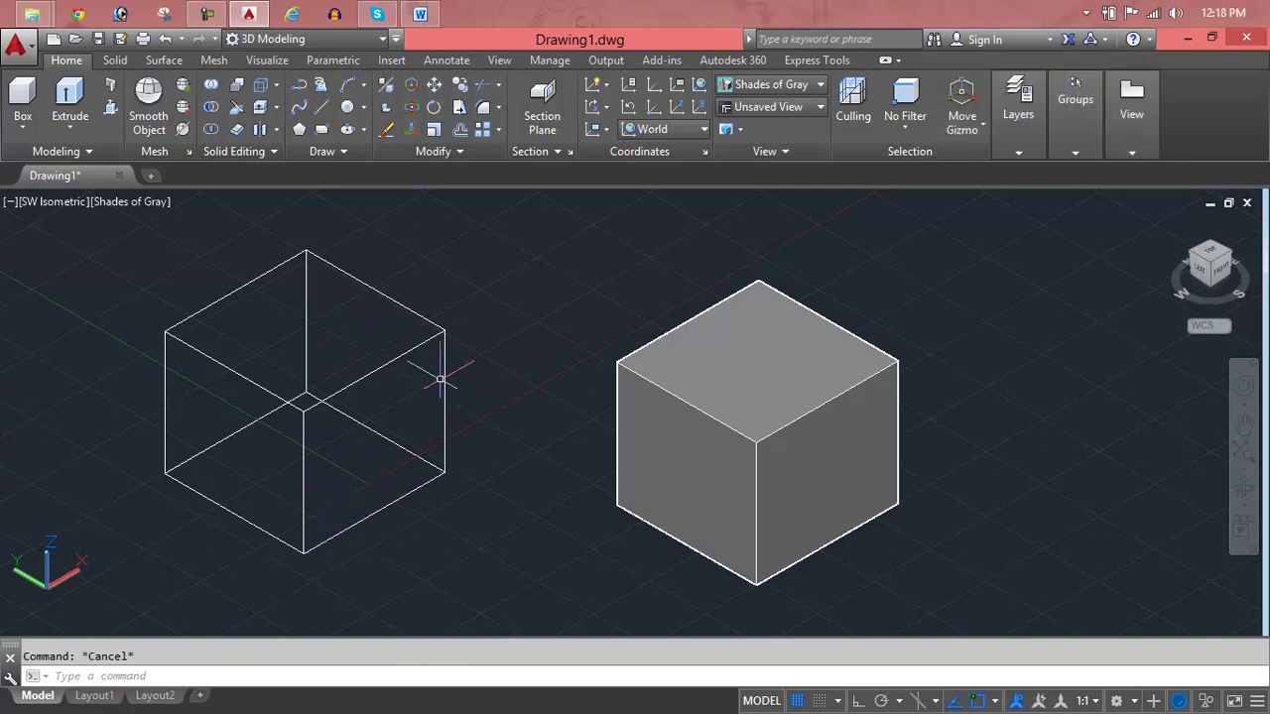
ctrl+click(468, 331)
ctrl+click(264, 417)
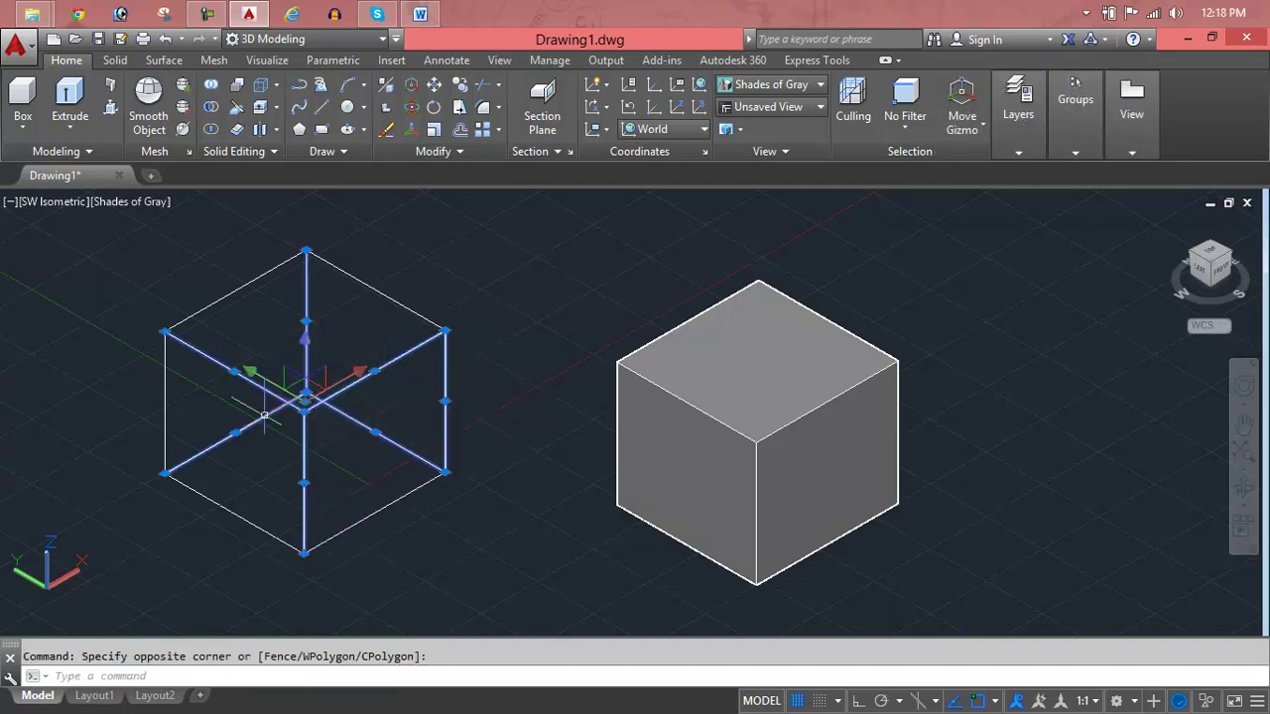
key(Delete)
click(477, 219)
click(207, 419)
key(Delete)
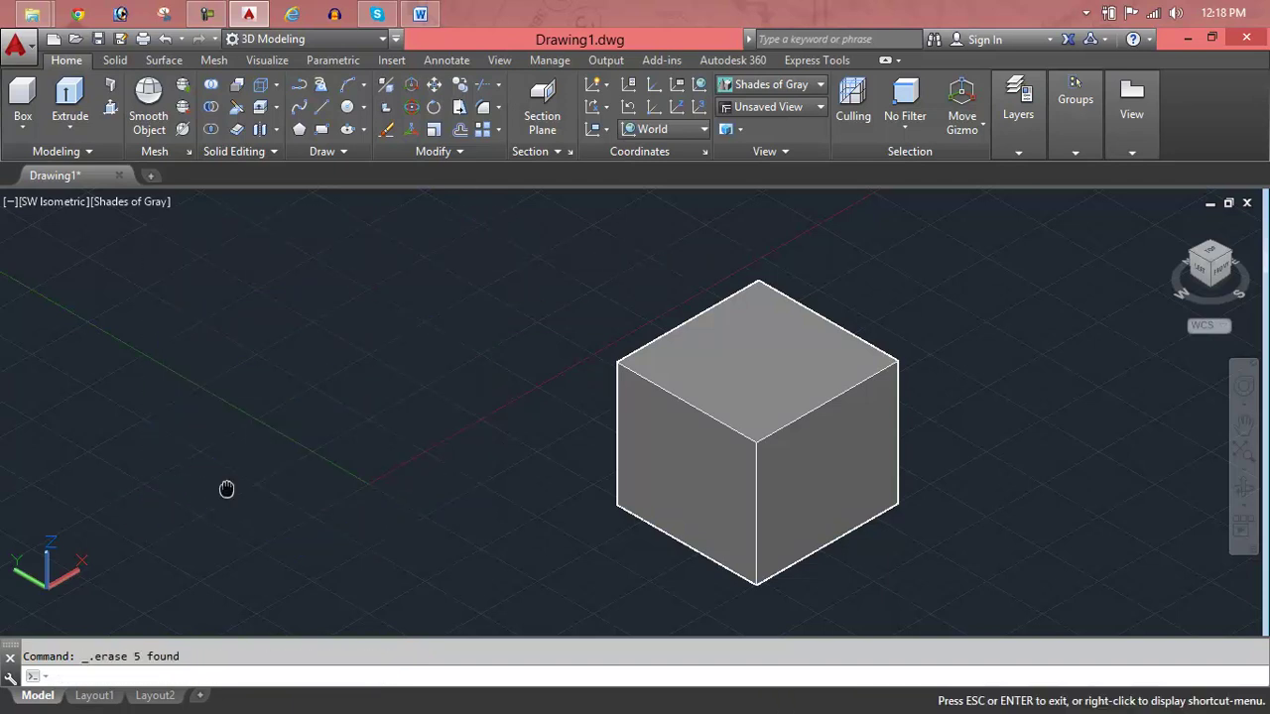
Erase the solid cube
middle_drag(226, 486, 204, 493)
click(666, 458)
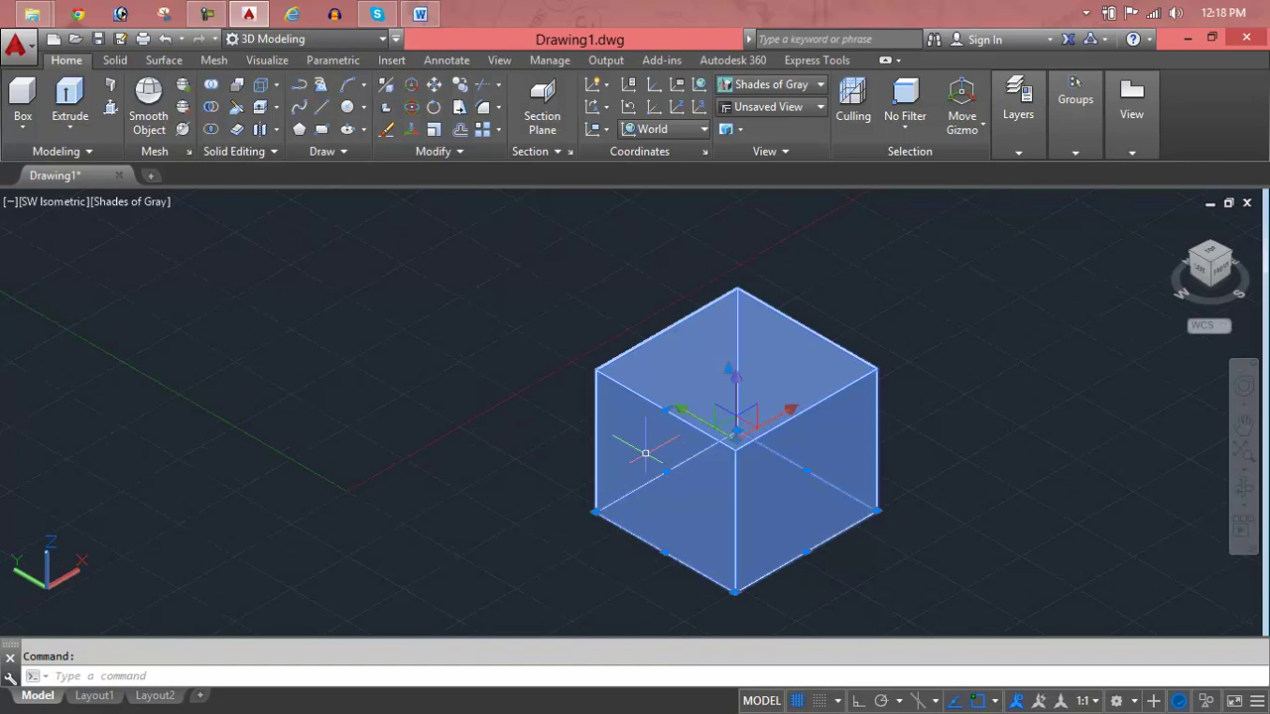
key(Delete)
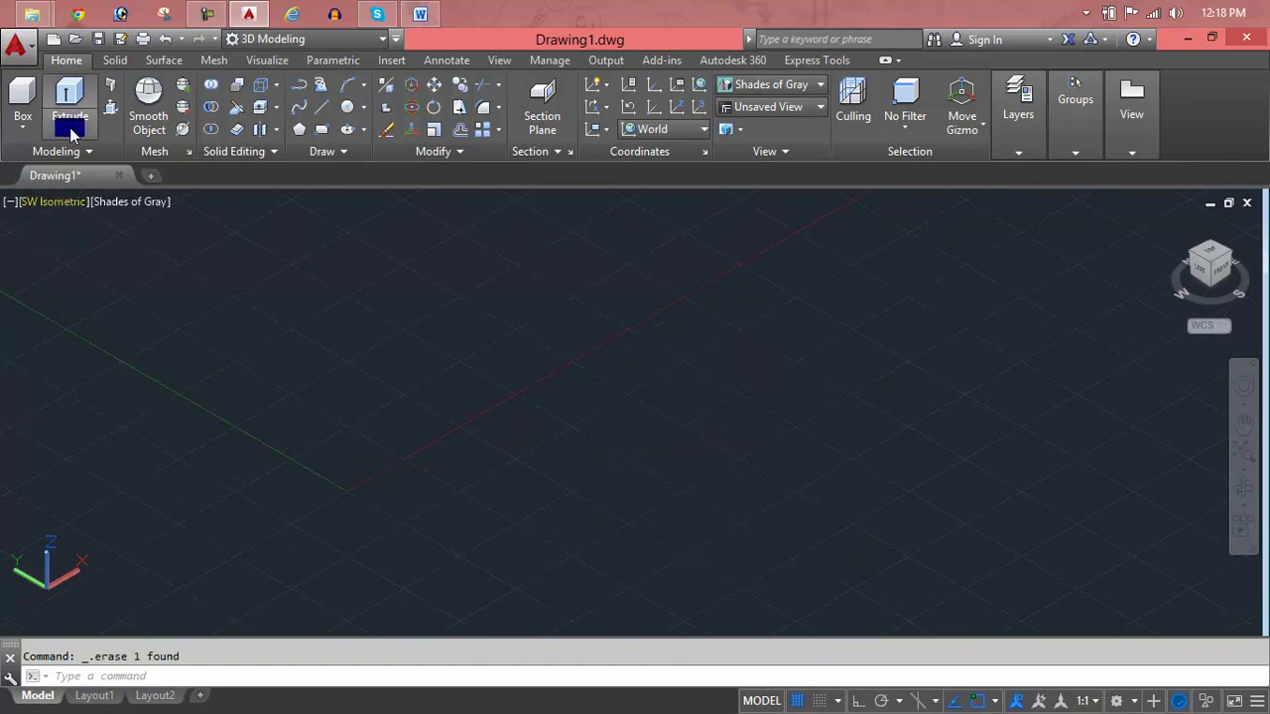
click(70, 127)
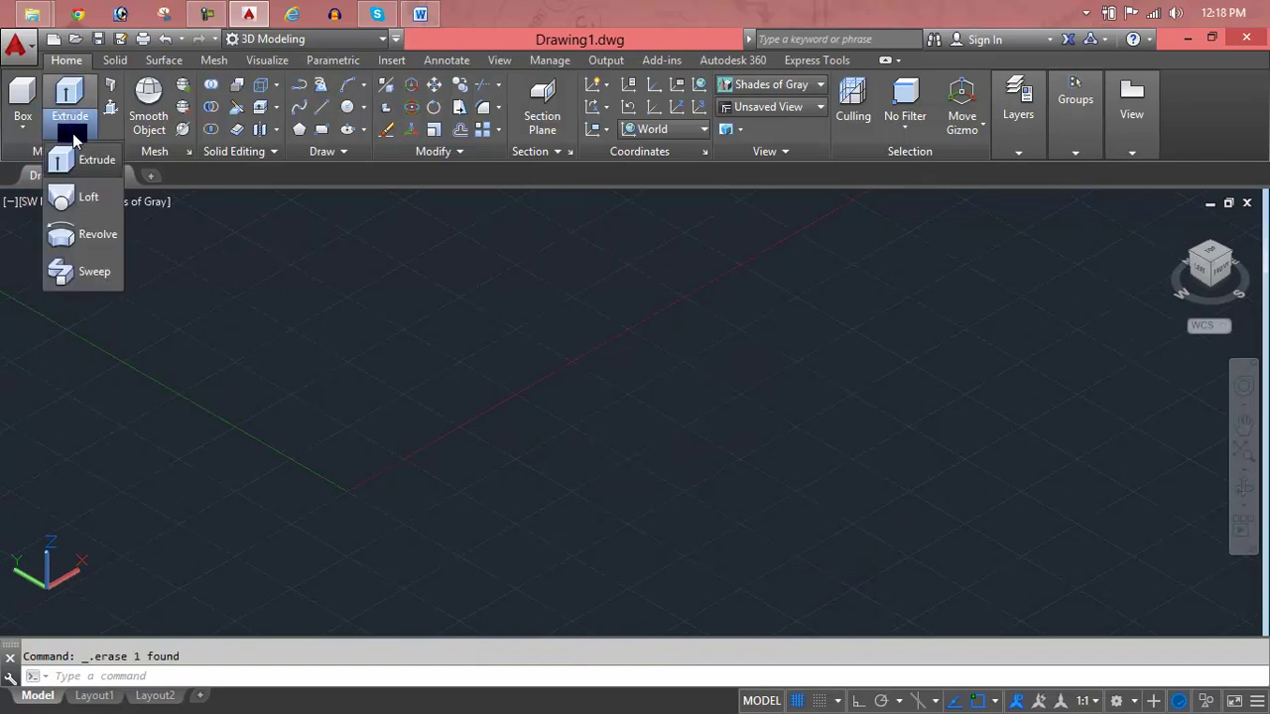
Draw a tall box solid from two base corners and a height
click(32, 100)
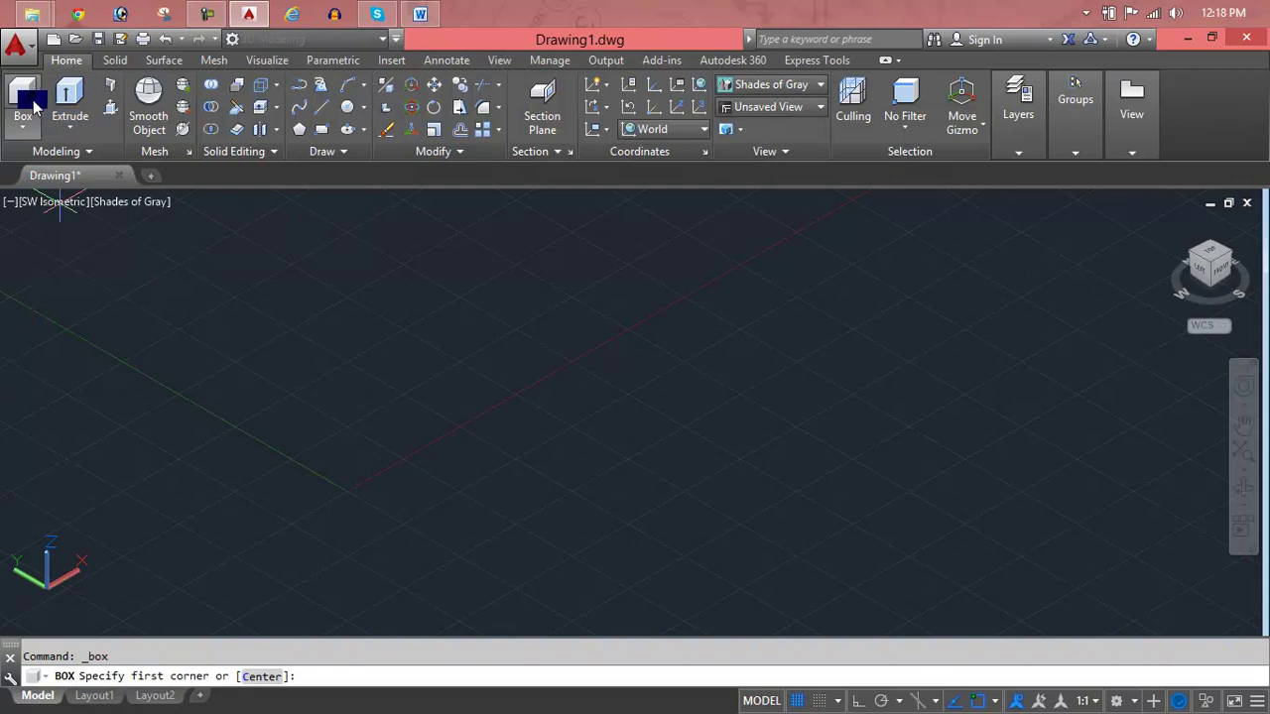
click(699, 402)
middle_drag(664, 288, 588, 385)
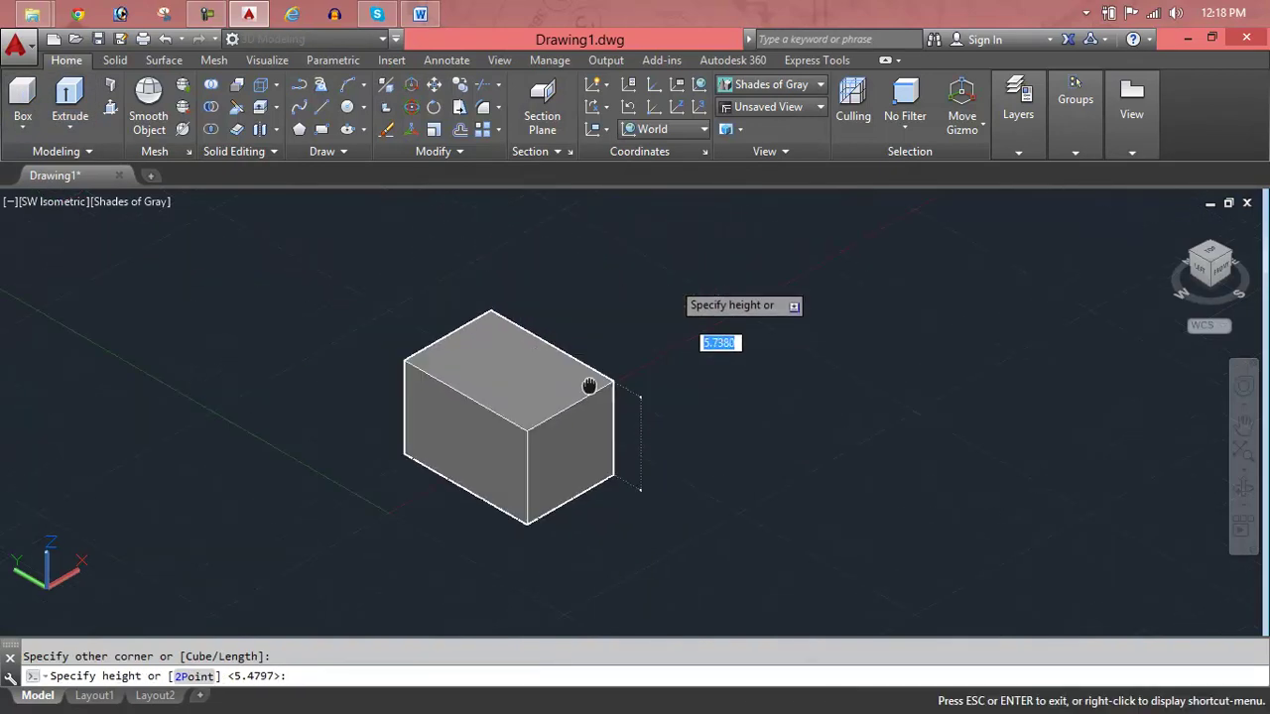
click(607, 294)
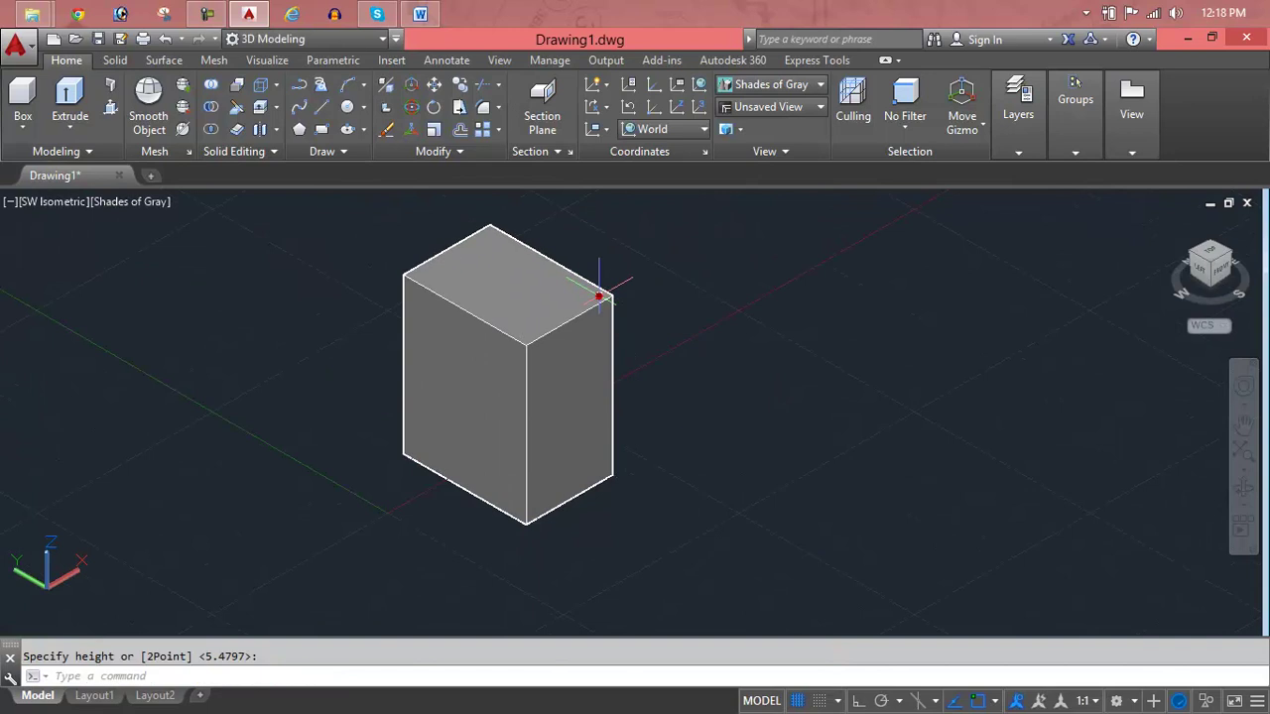
Convert the box into a smoothed mesh with Smooth Object
click(148, 99)
click(571, 322)
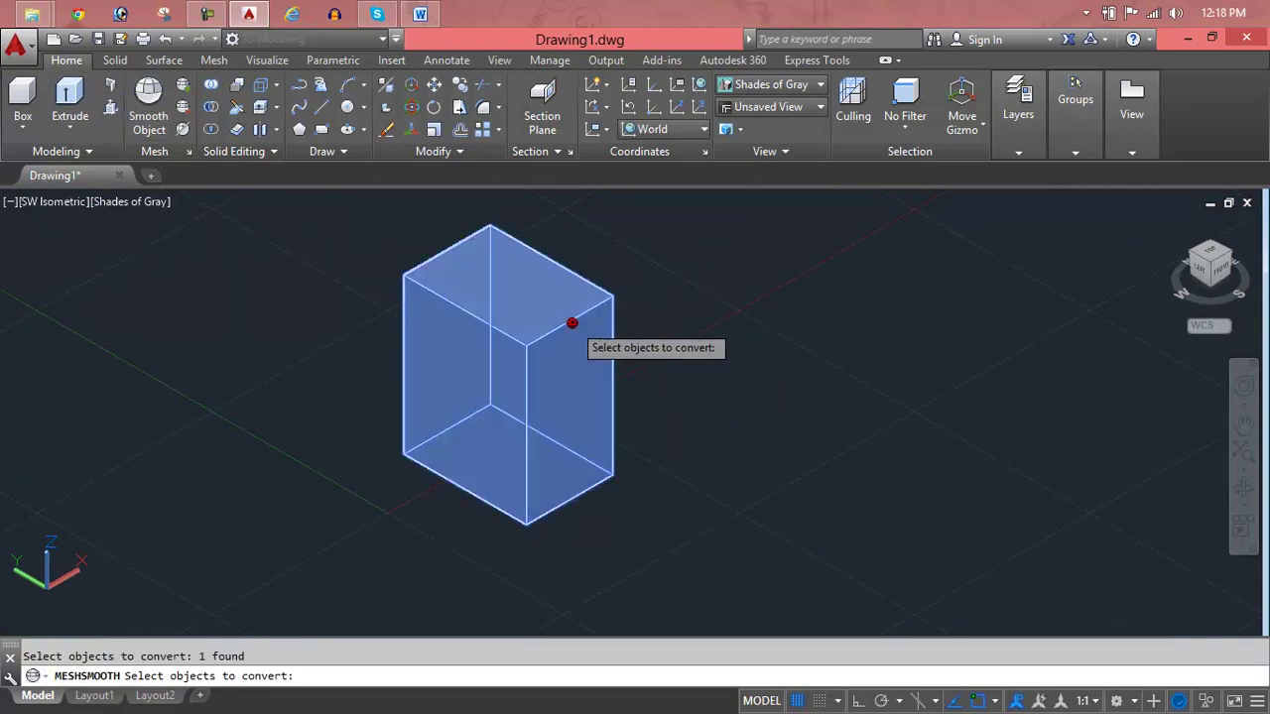
key(Return)
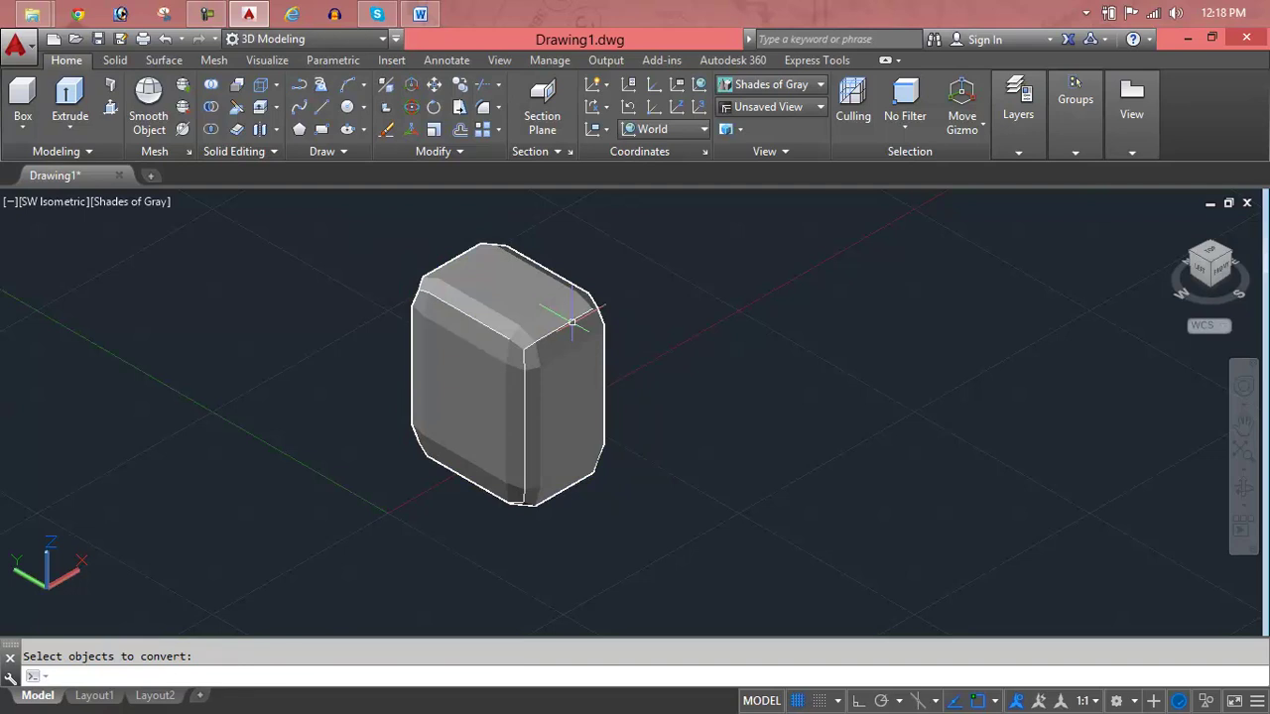
click(511, 377)
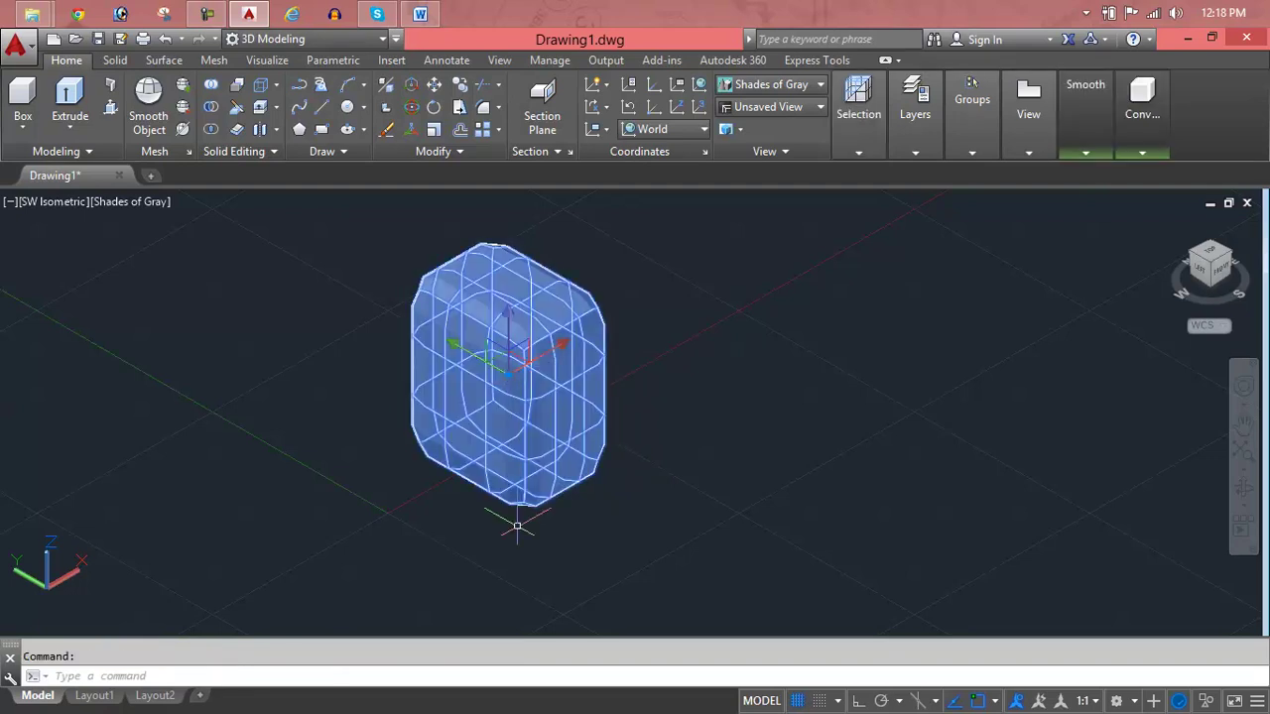
key(Escape)
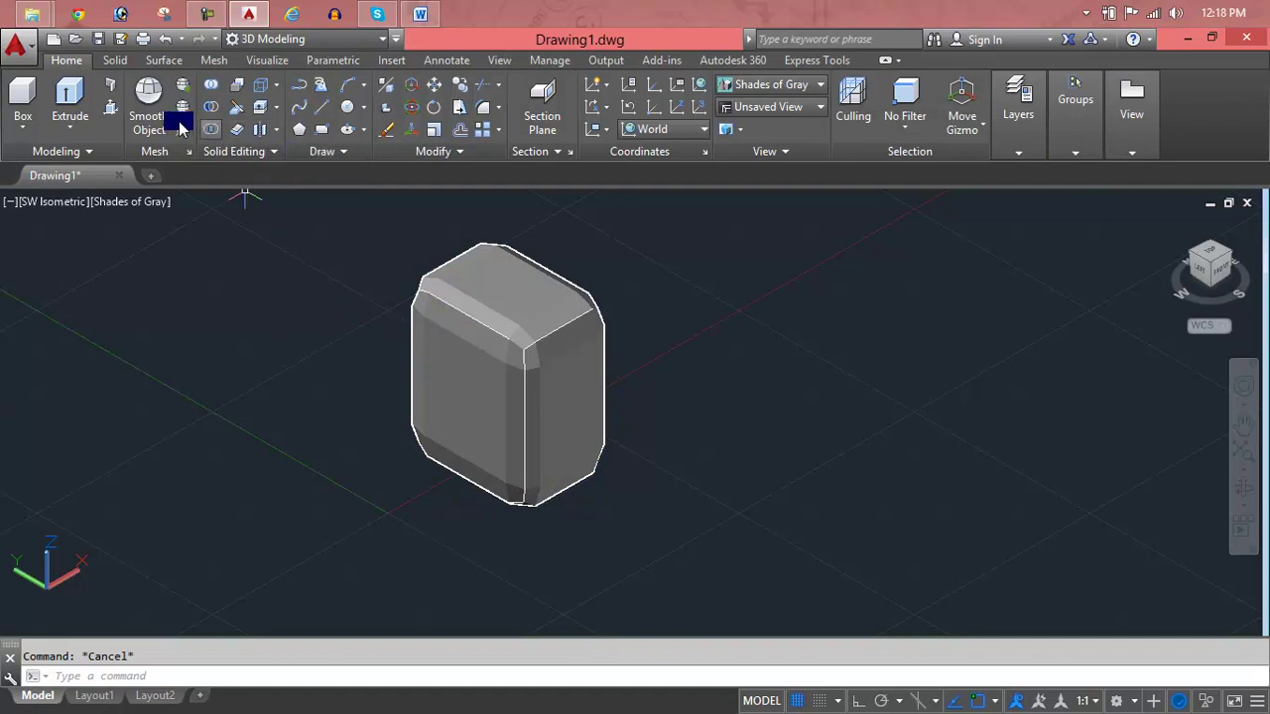
Extract wireframe edges from the smoothed mesh box with Extract Edges
click(275, 88)
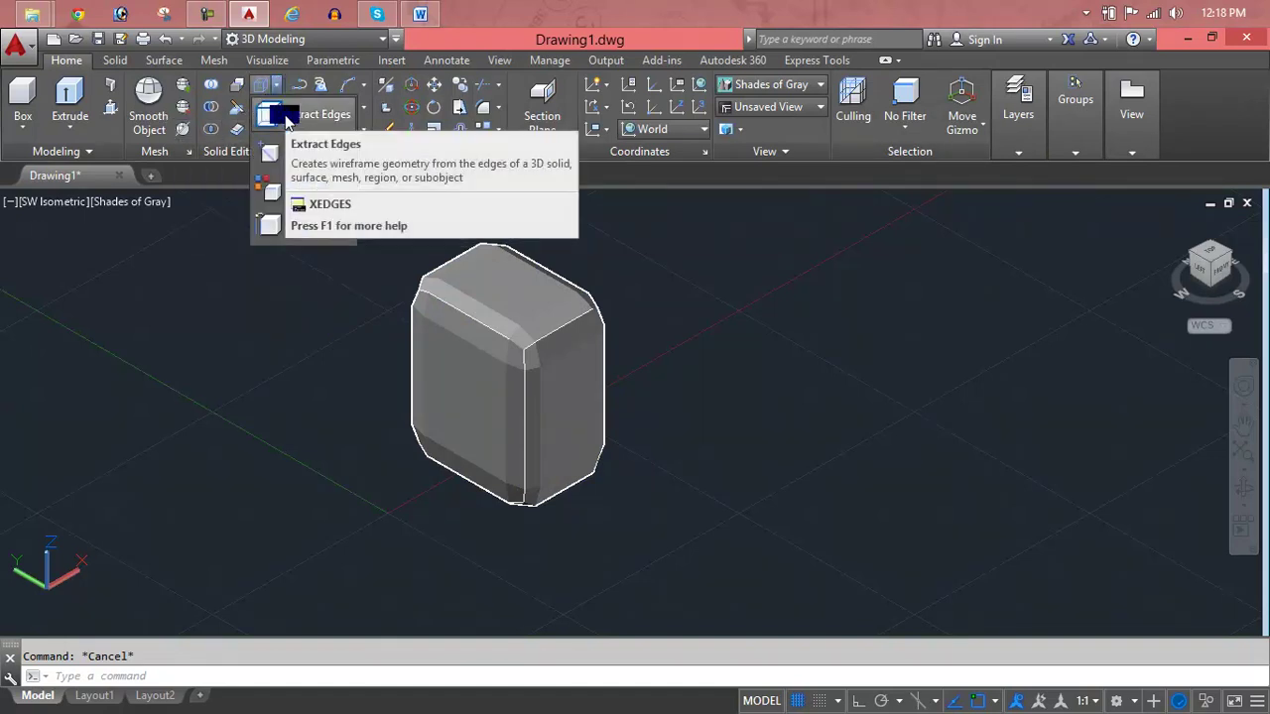
click(286, 117)
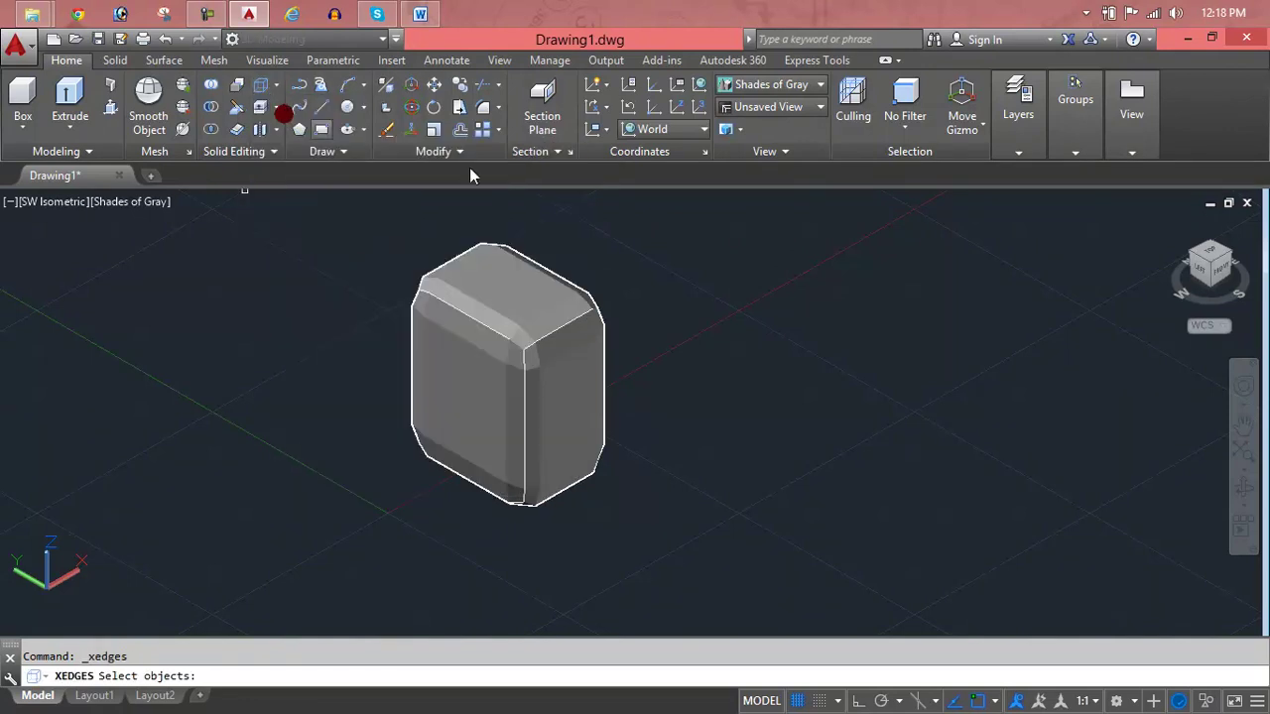
click(547, 302)
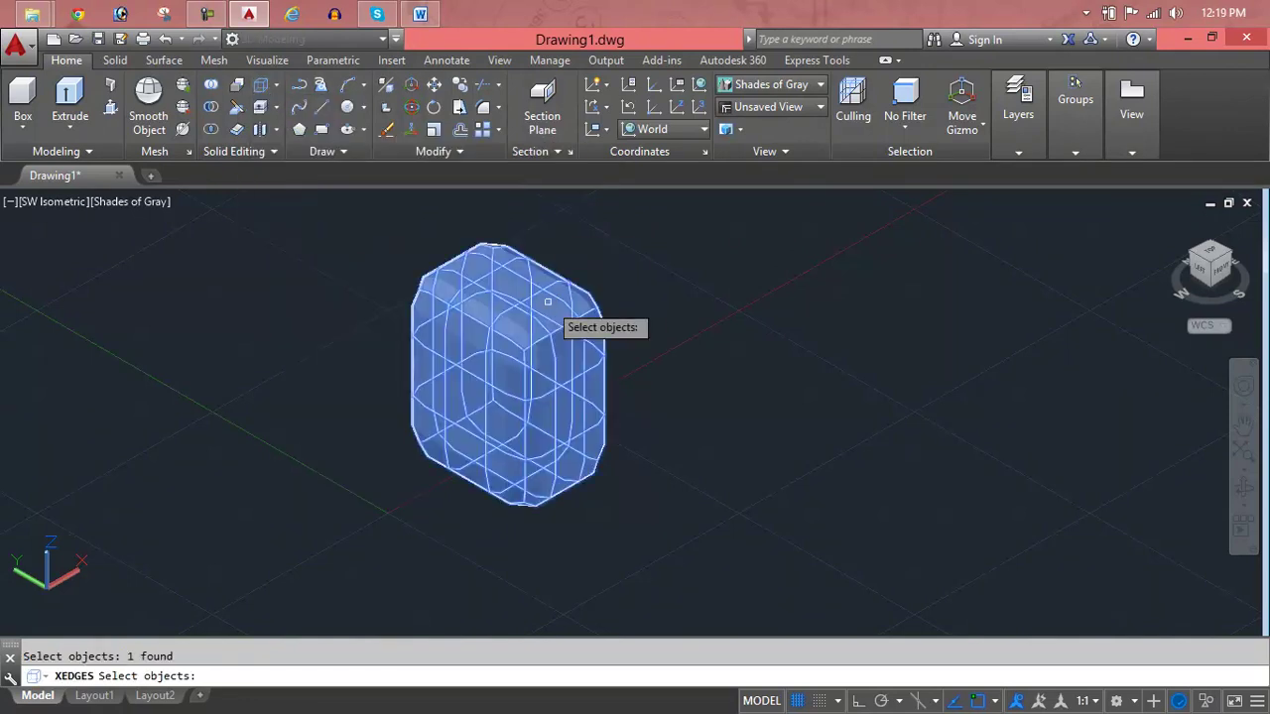
key(Return)
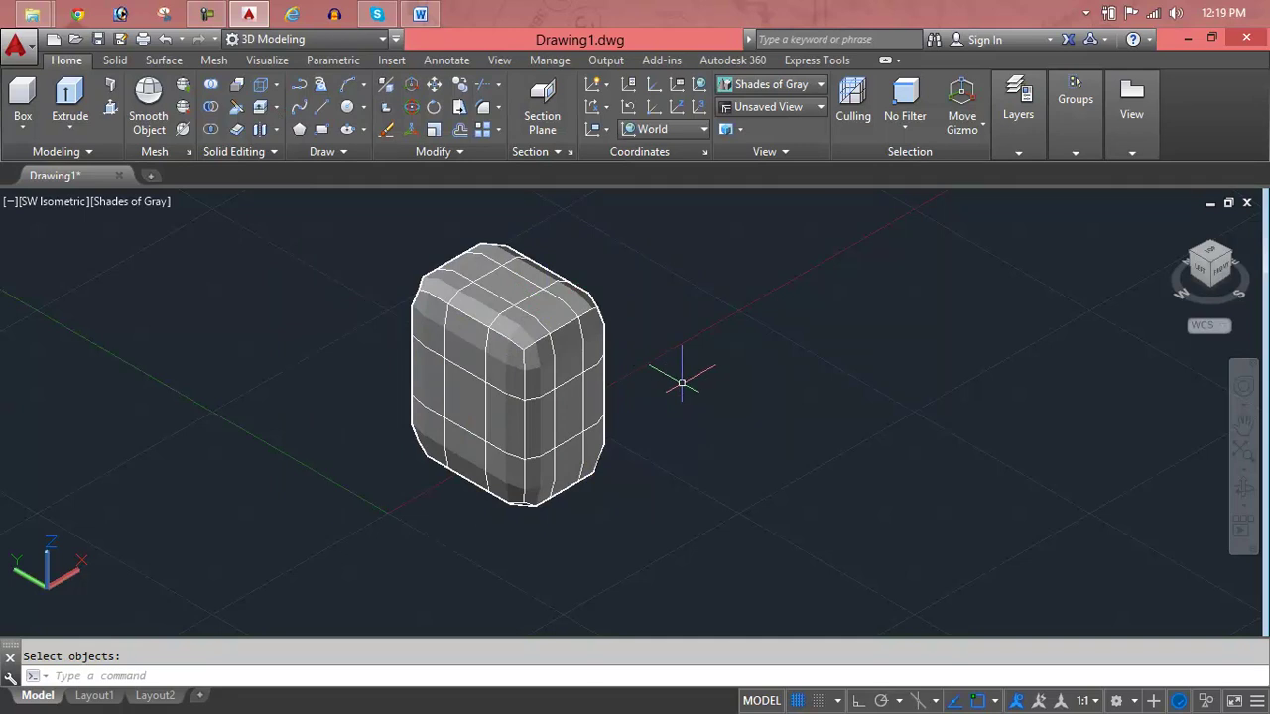
text(m)
key(Return)
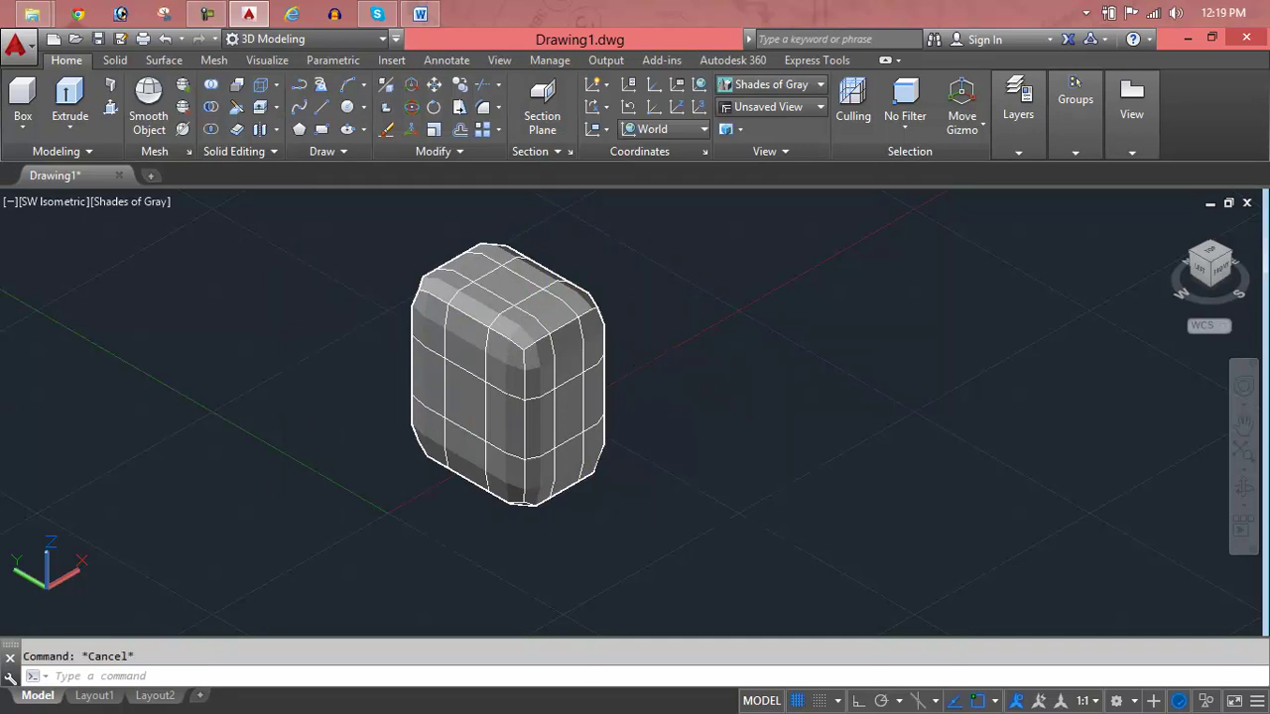
Move the smoothed mesh to the right of the wireframe edges
click(516, 375)
key(Return)
click(513, 373)
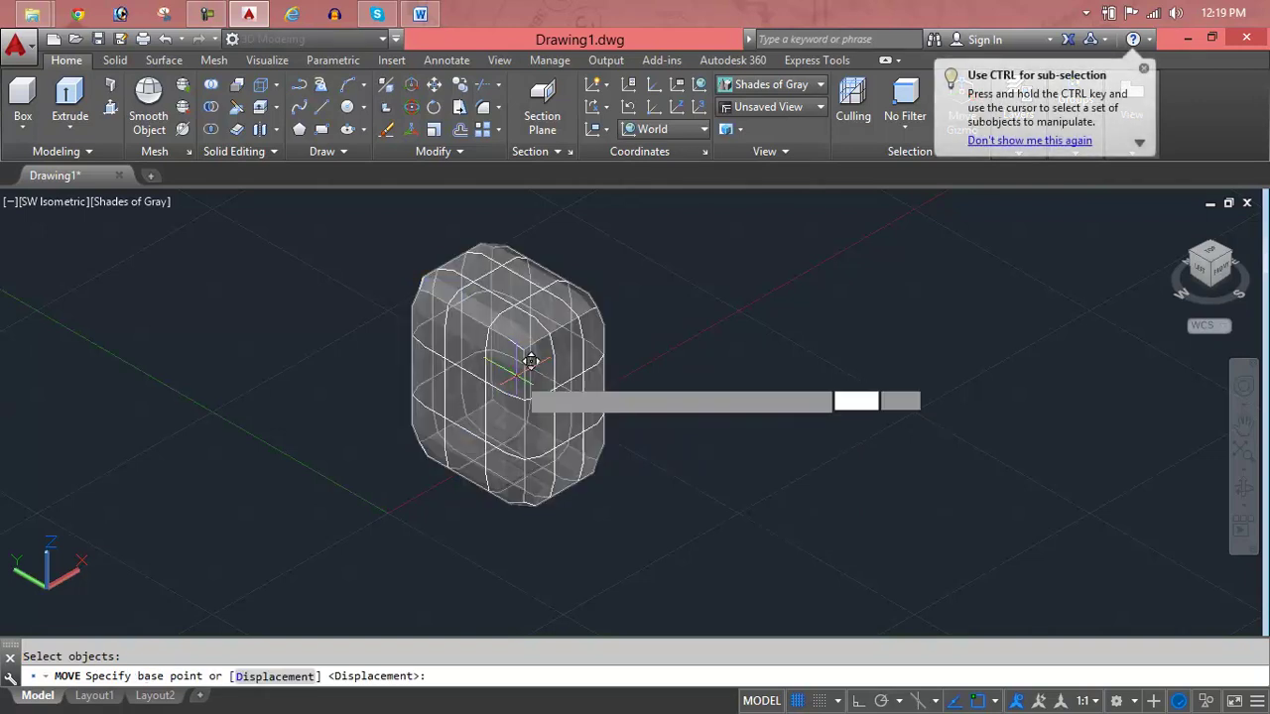
click(838, 389)
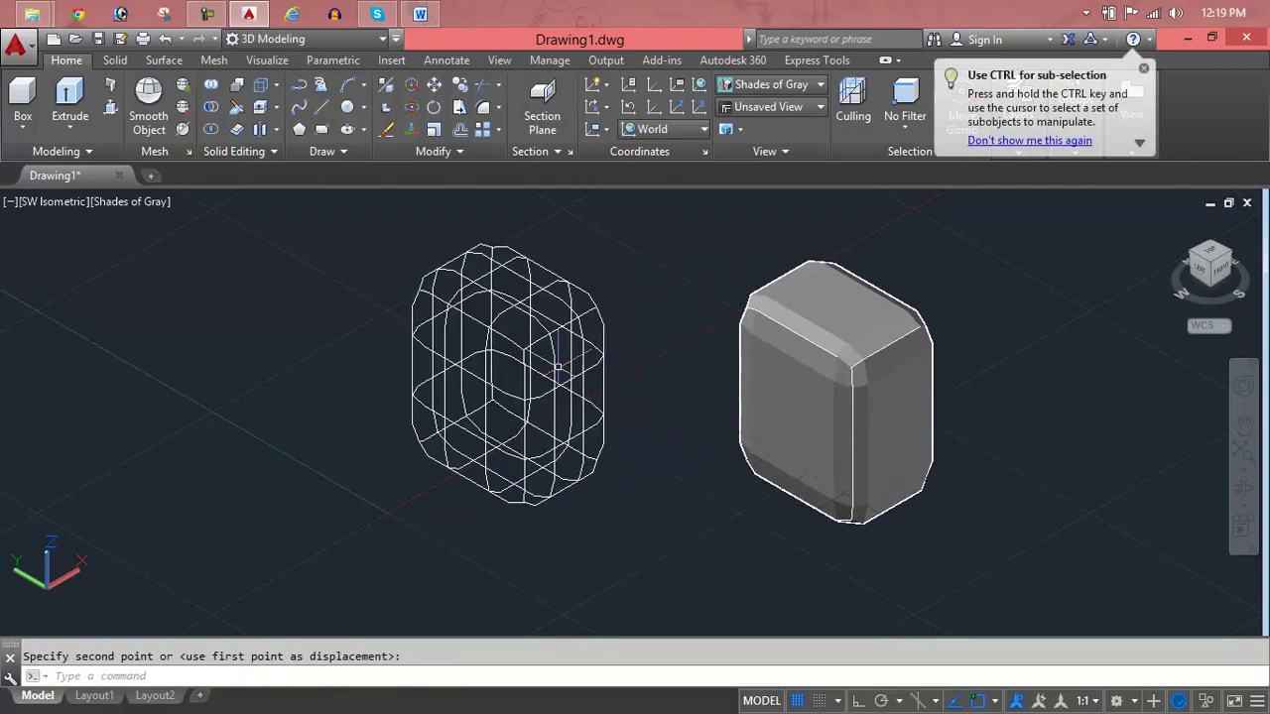
scroll(545, 359, up, 5)
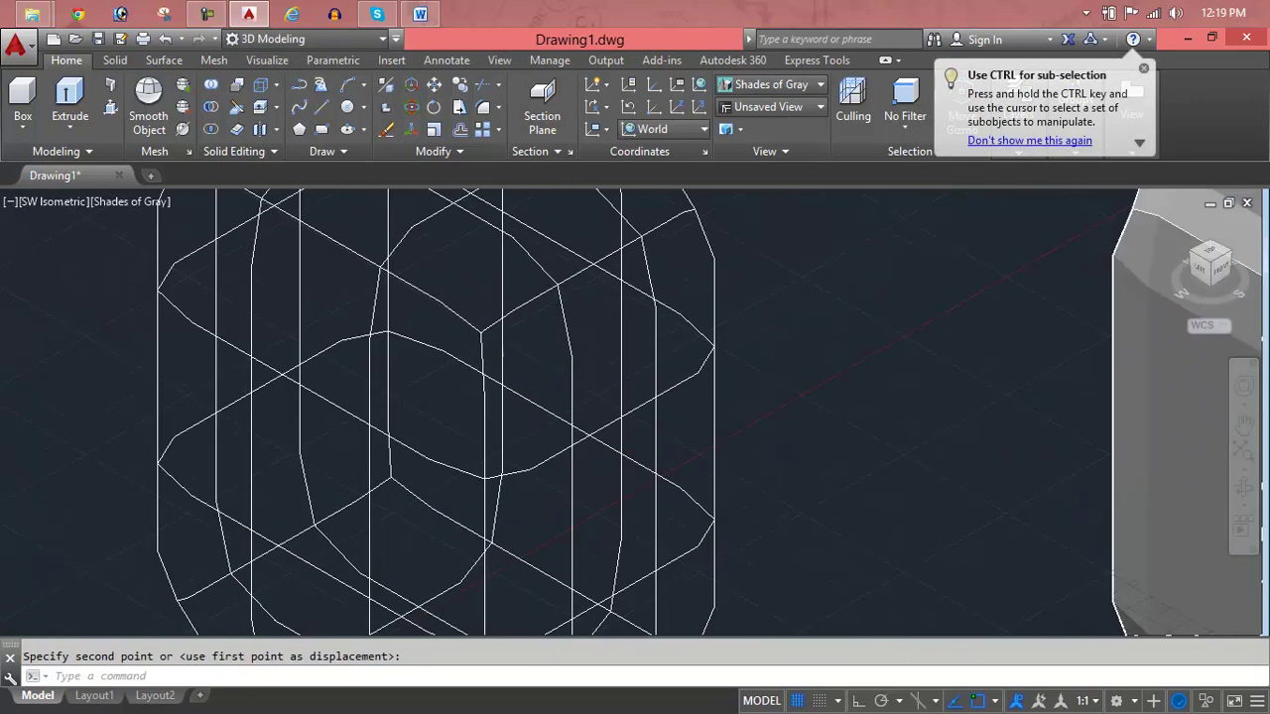
scroll(545, 359, down, 5)
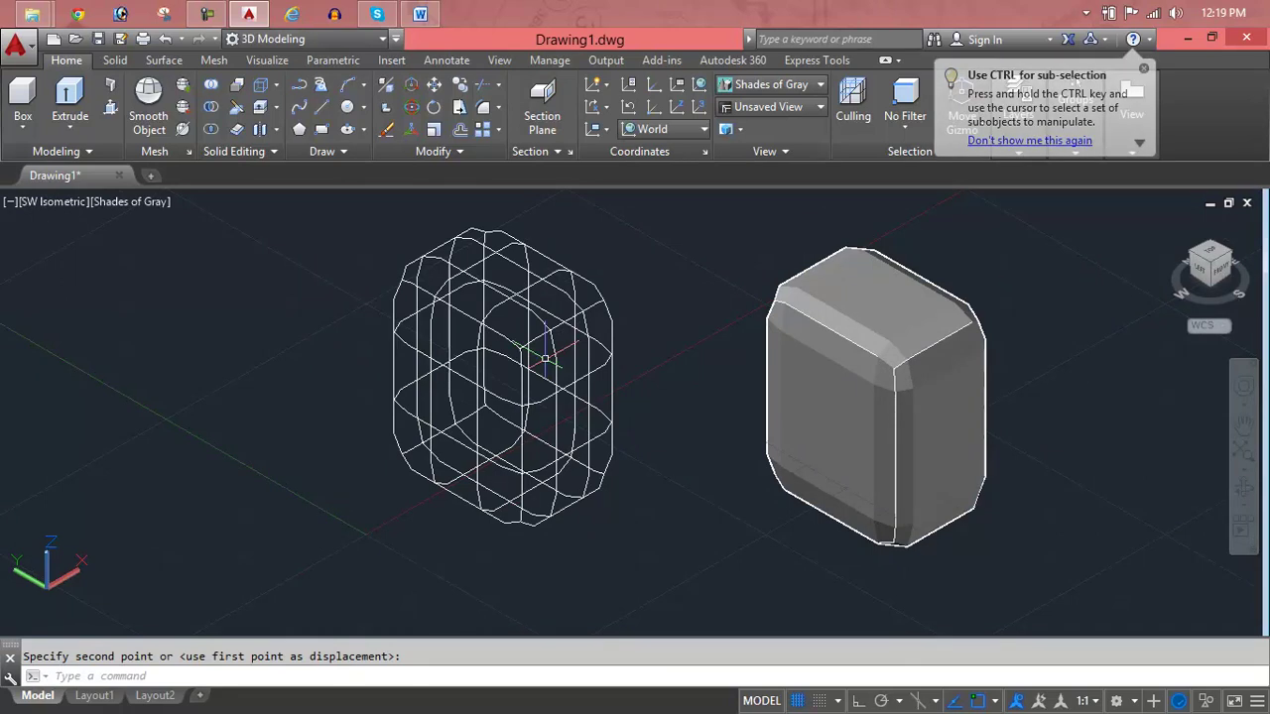
Crossing-select the right part of the wireframe edges and delete them
click(613, 302)
click(453, 387)
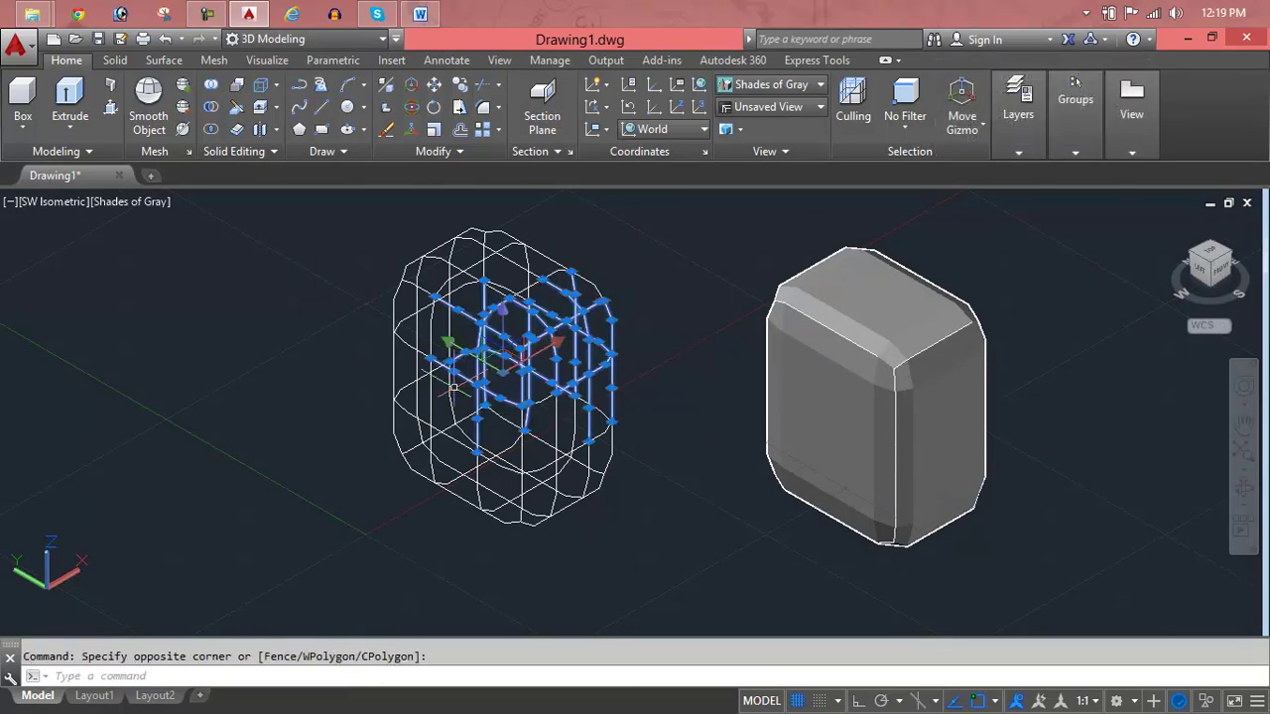
key(Escape)
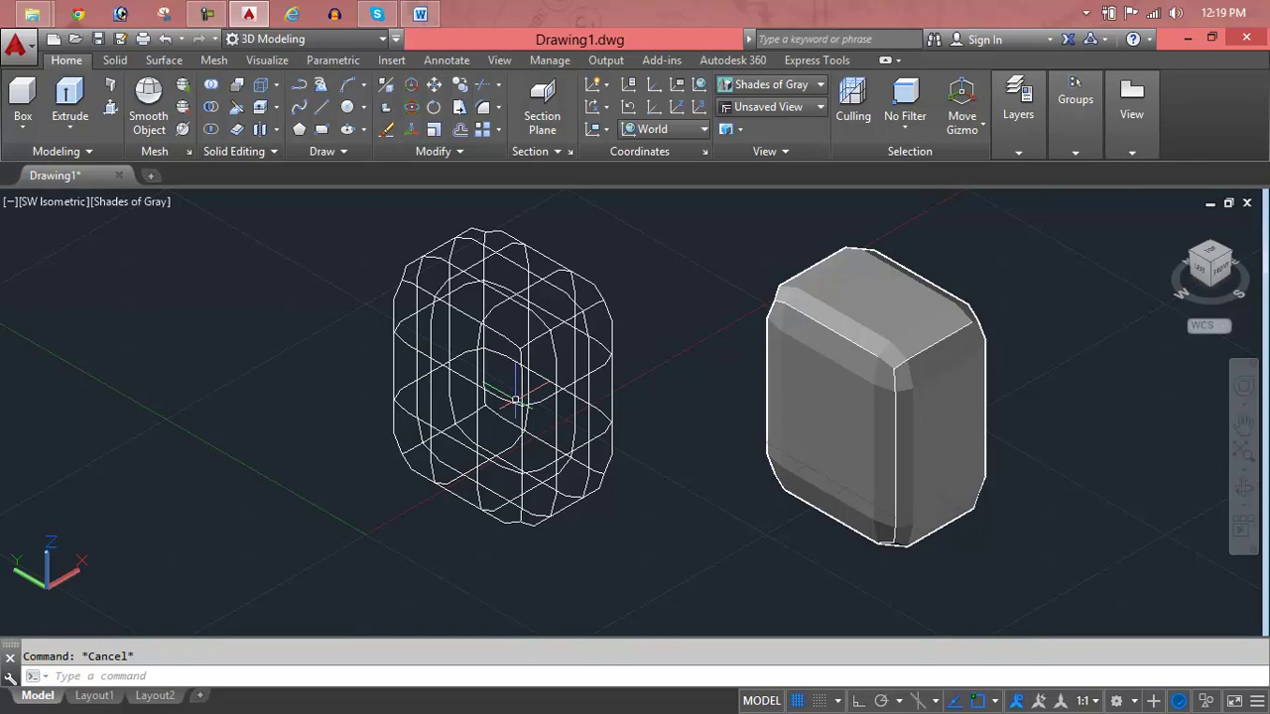
click(520, 404)
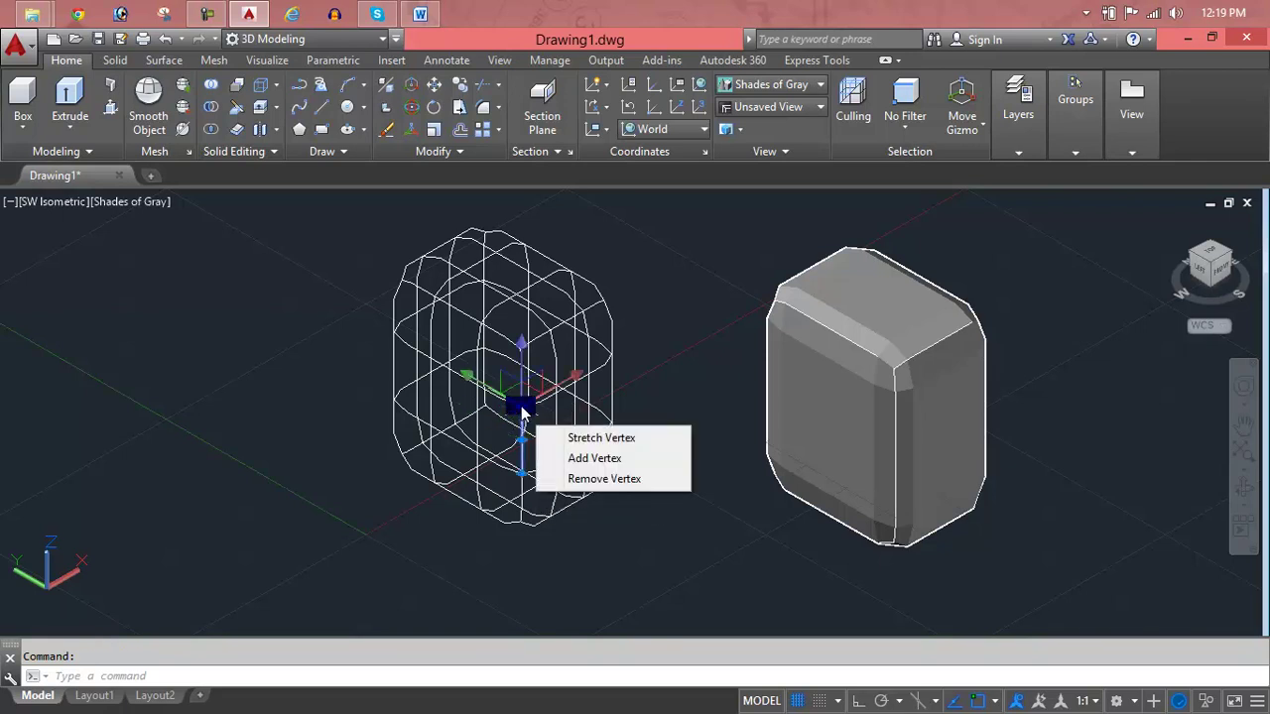
click(520, 403)
key(Escape)
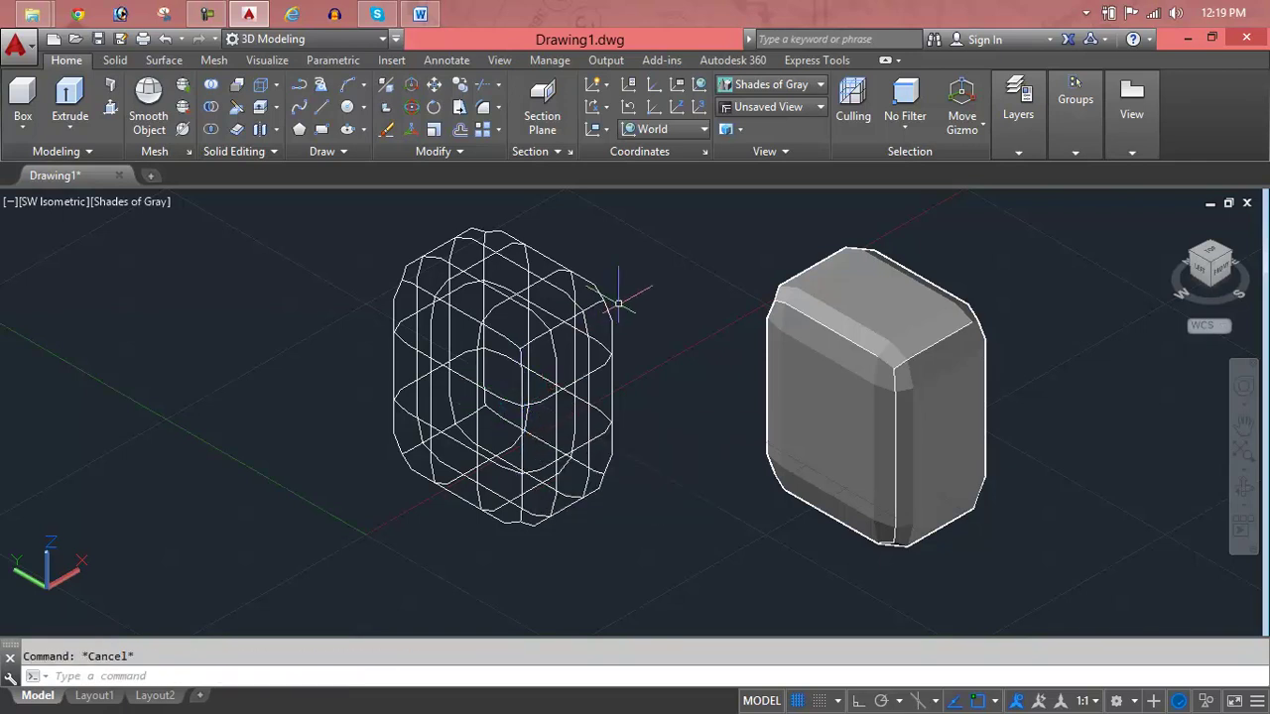
click(665, 285)
click(456, 451)
key(Delete)
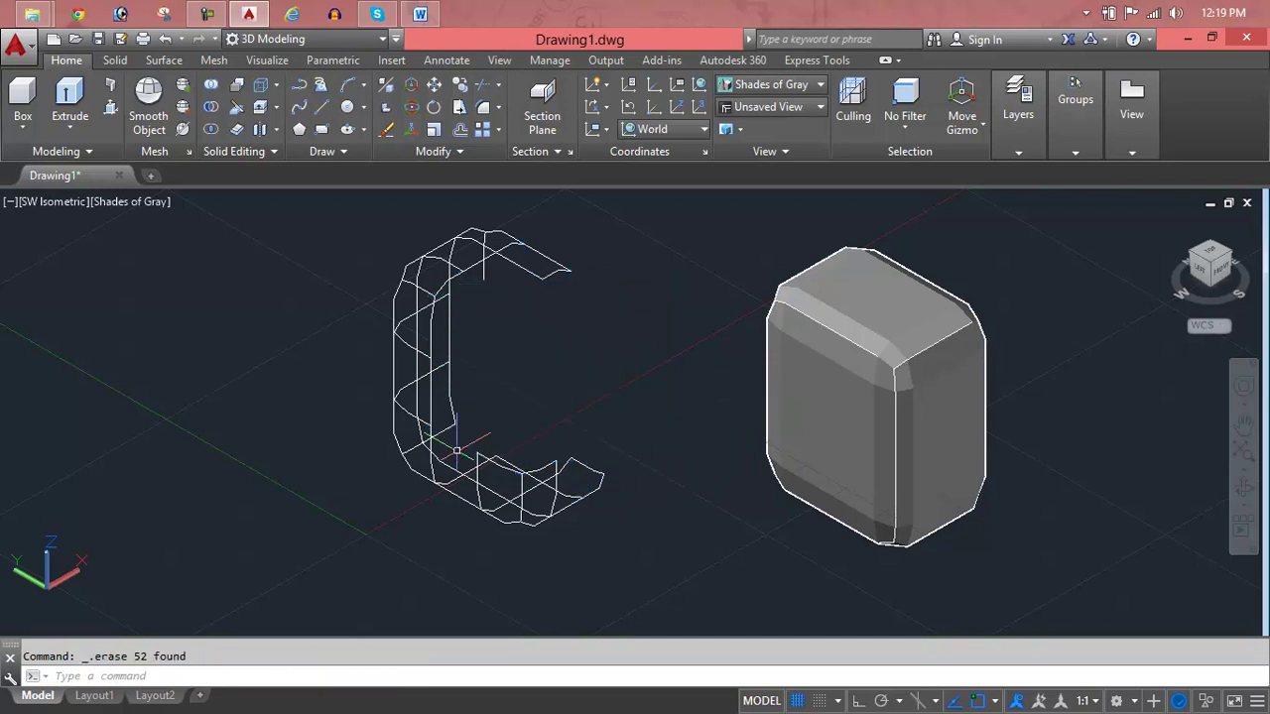
Delete the remaining edge clusters, the C-shaped wireframe and the leftover small lines
click(550, 378)
click(416, 426)
key(Delete)
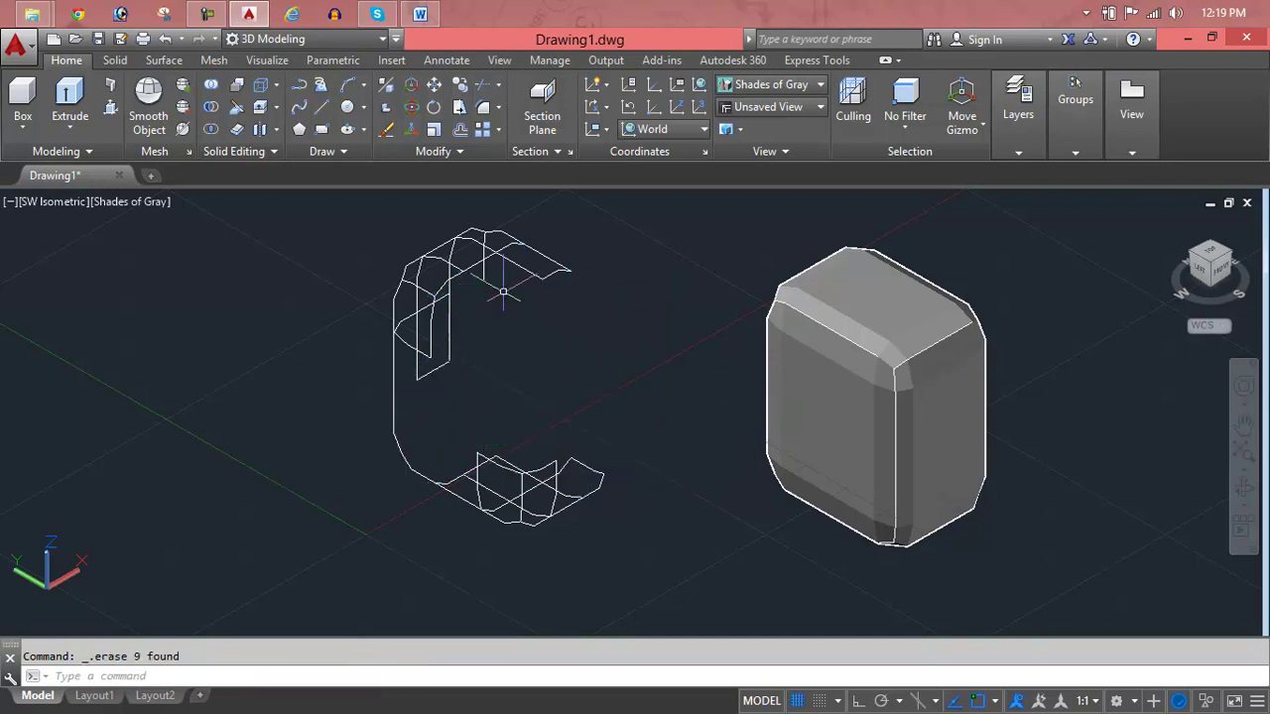
click(569, 226)
click(333, 524)
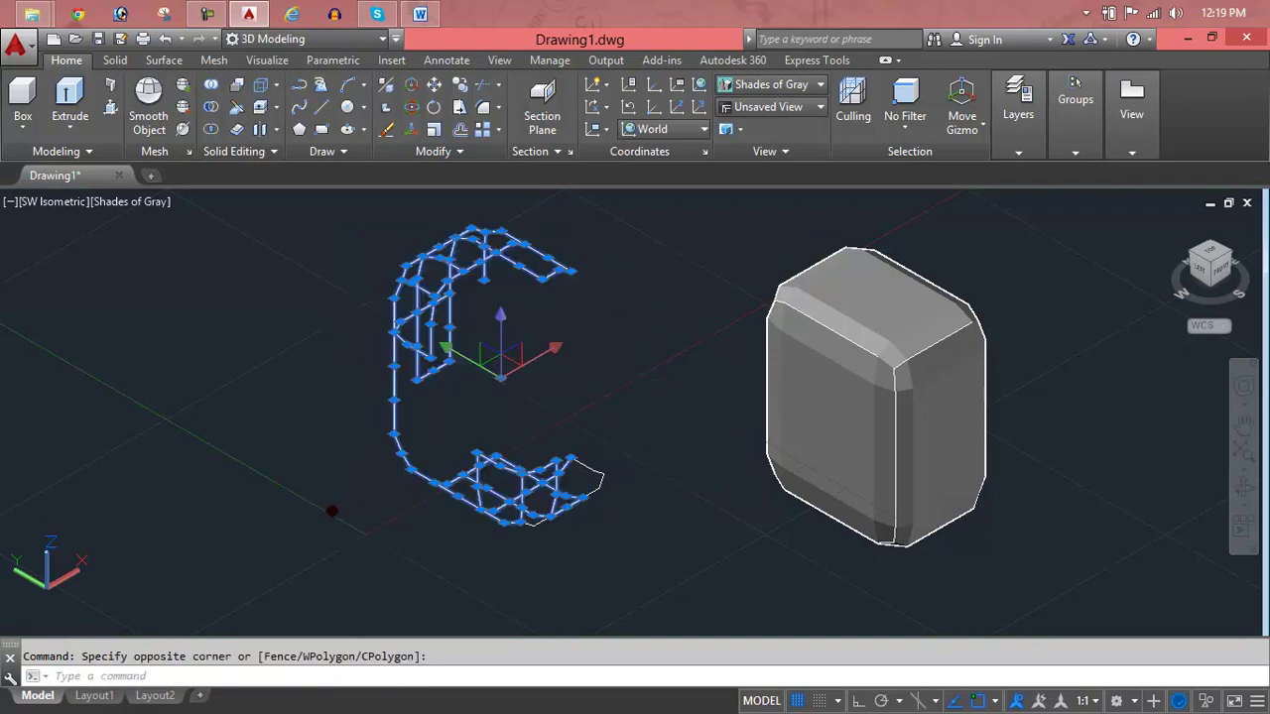
key(Delete)
click(636, 420)
click(465, 527)
key(Delete)
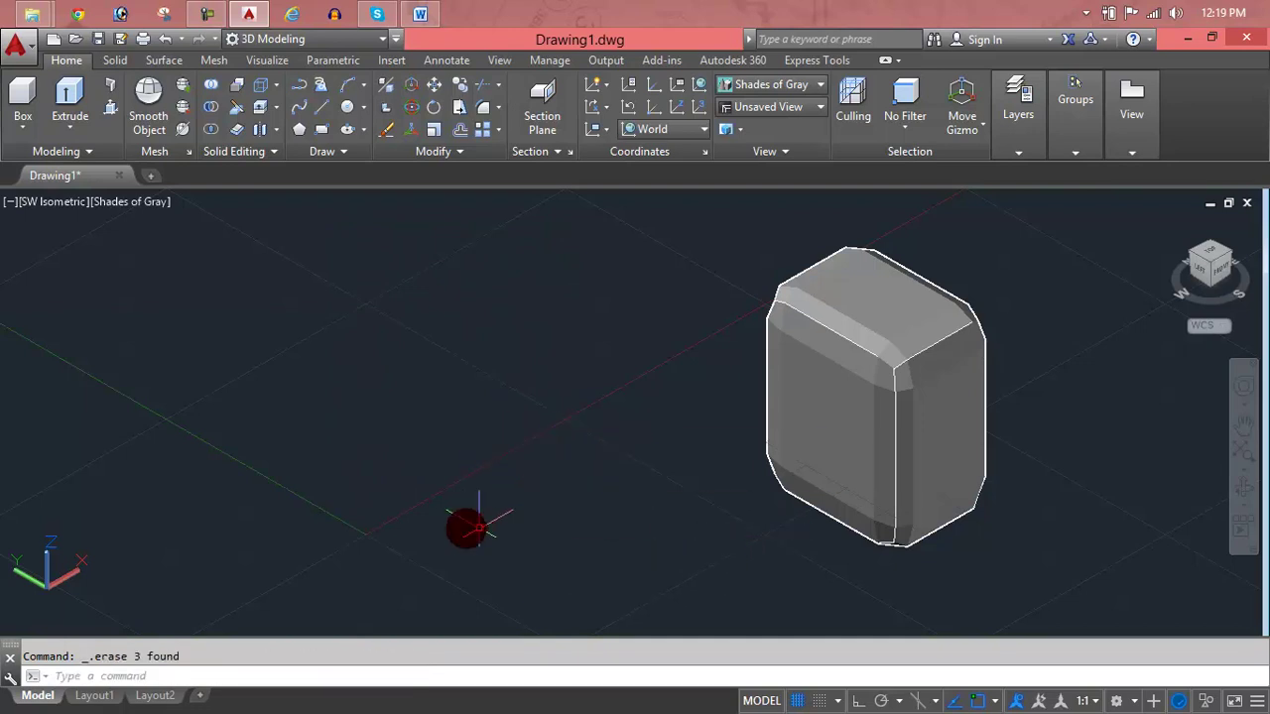
click(798, 369)
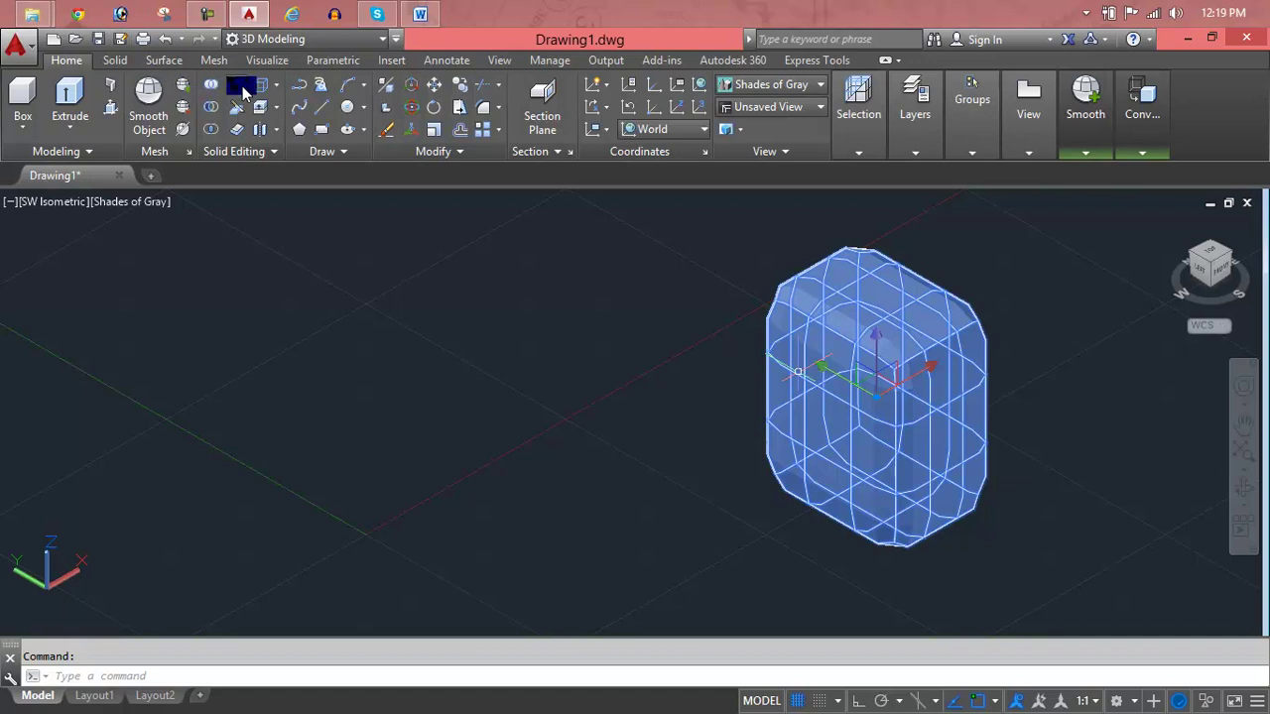
click(277, 87)
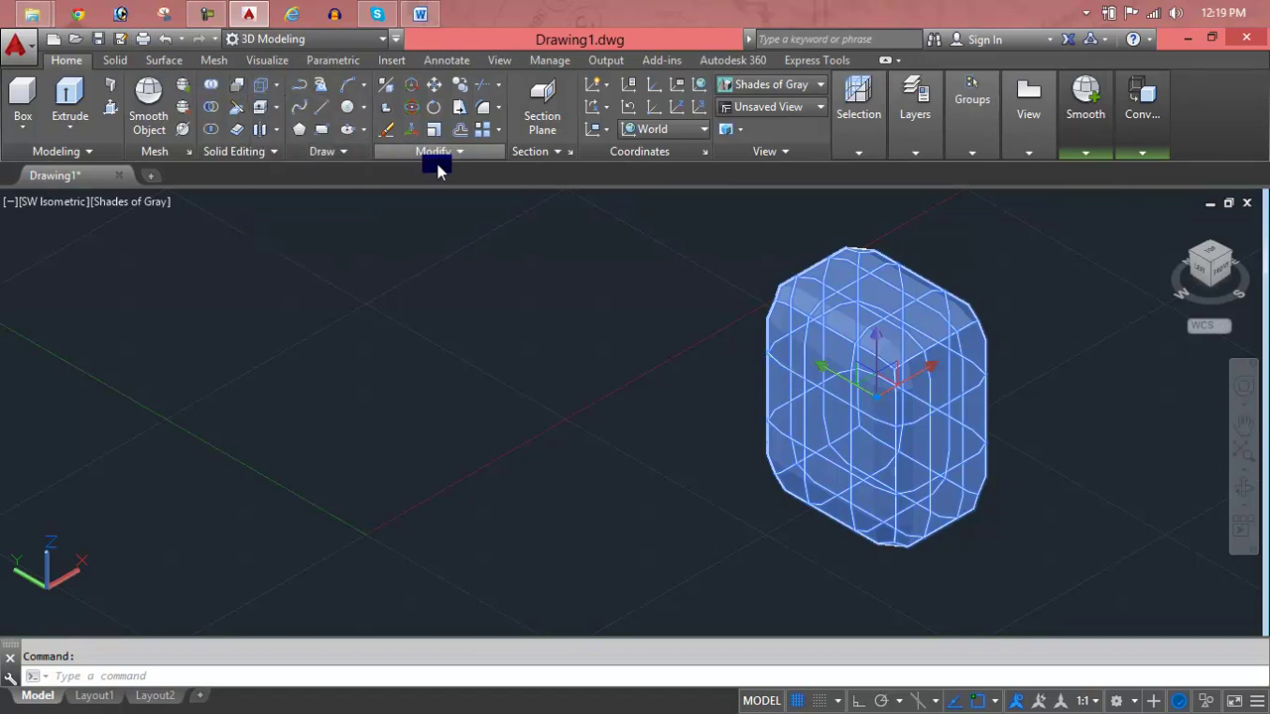
Erase the smoothed mesh and draw a rectangle from two picked corners
key(Delete)
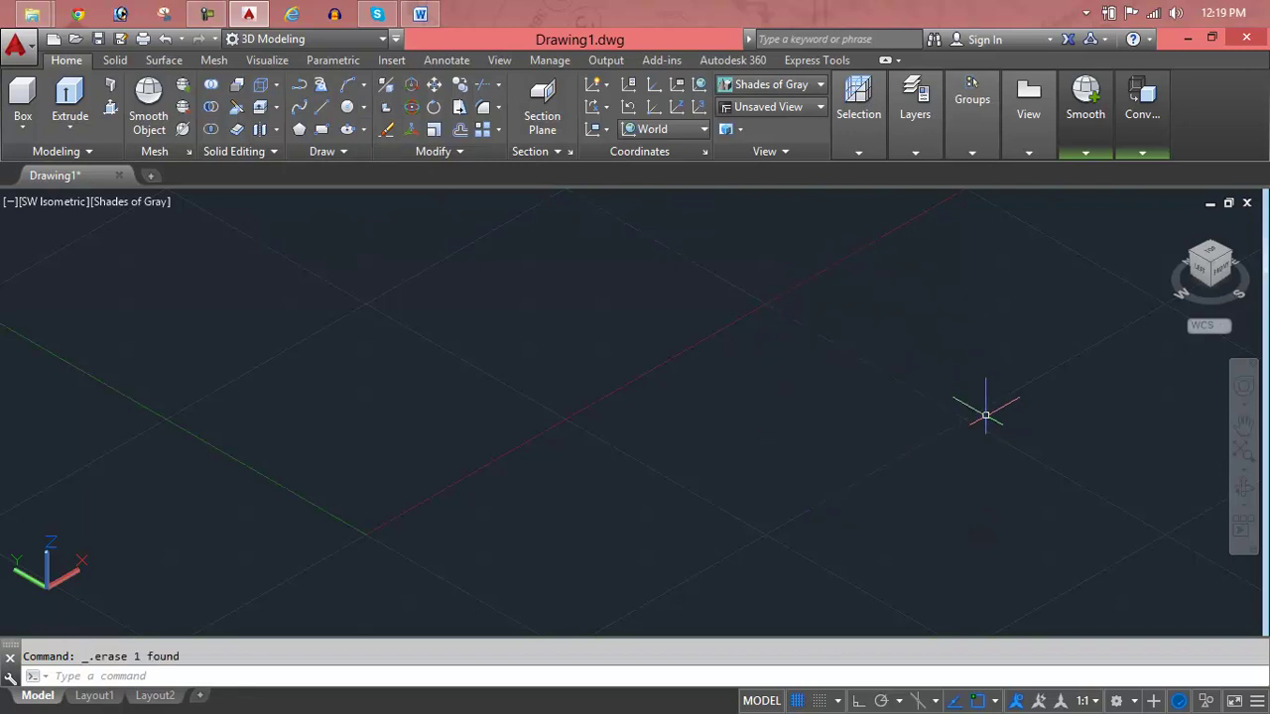
text(rec)
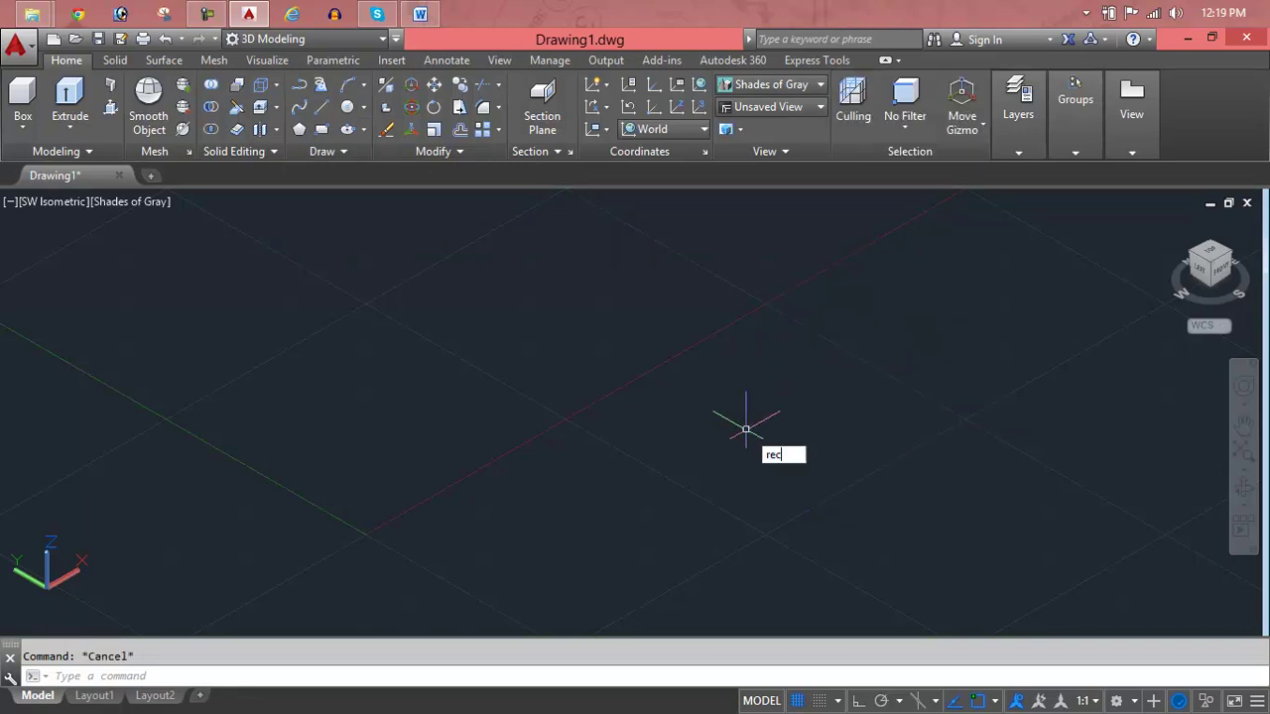
key(Return)
click(536, 477)
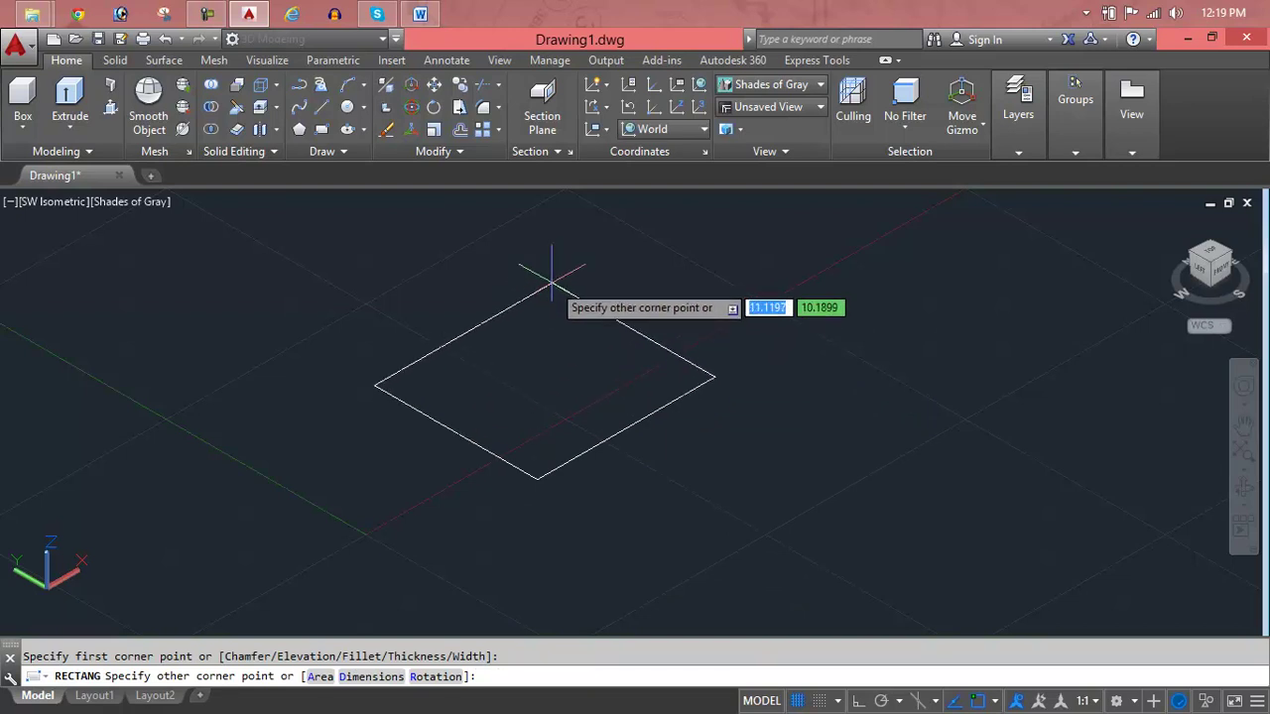
scroll(694, 482, down, 3)
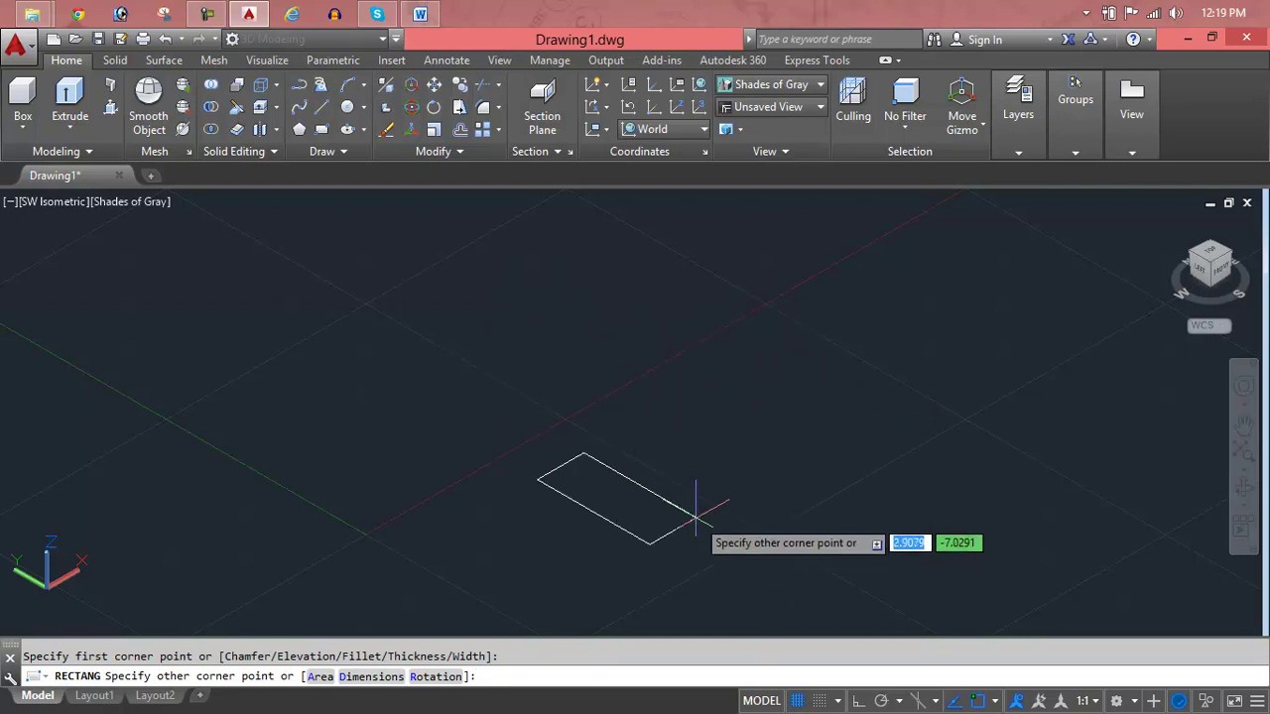
scroll(702, 425, up, 2)
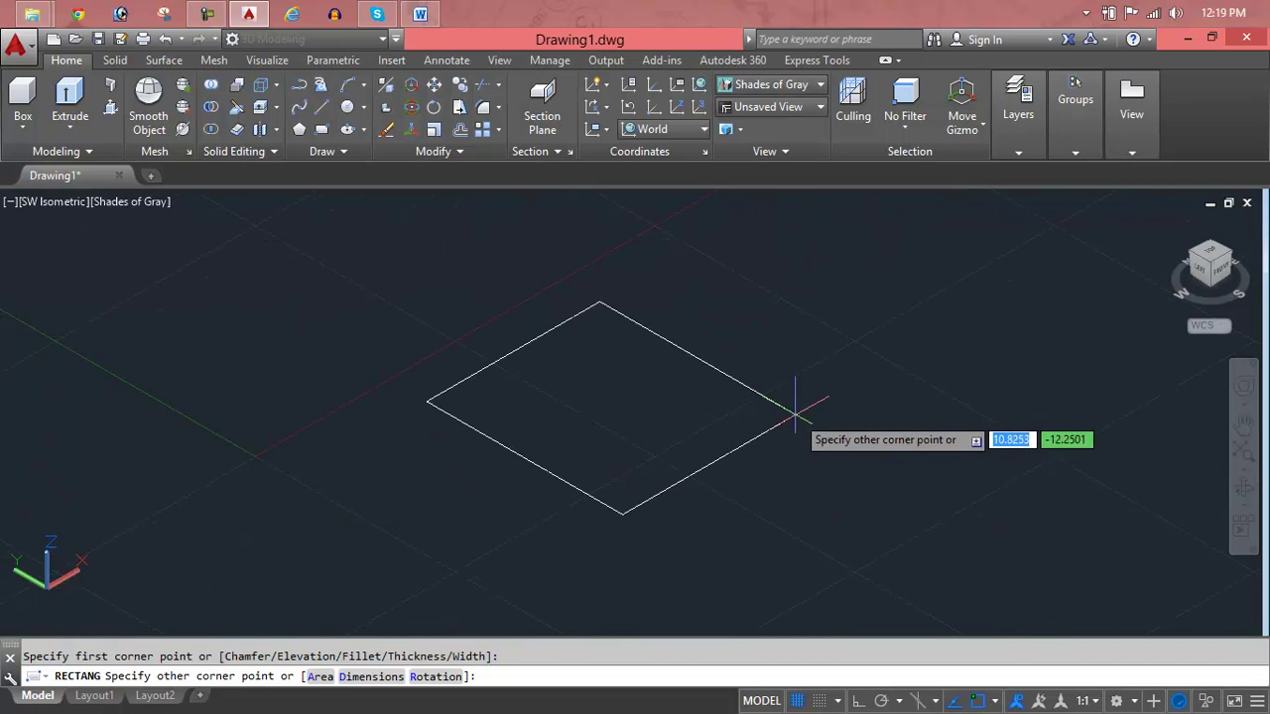
click(864, 404)
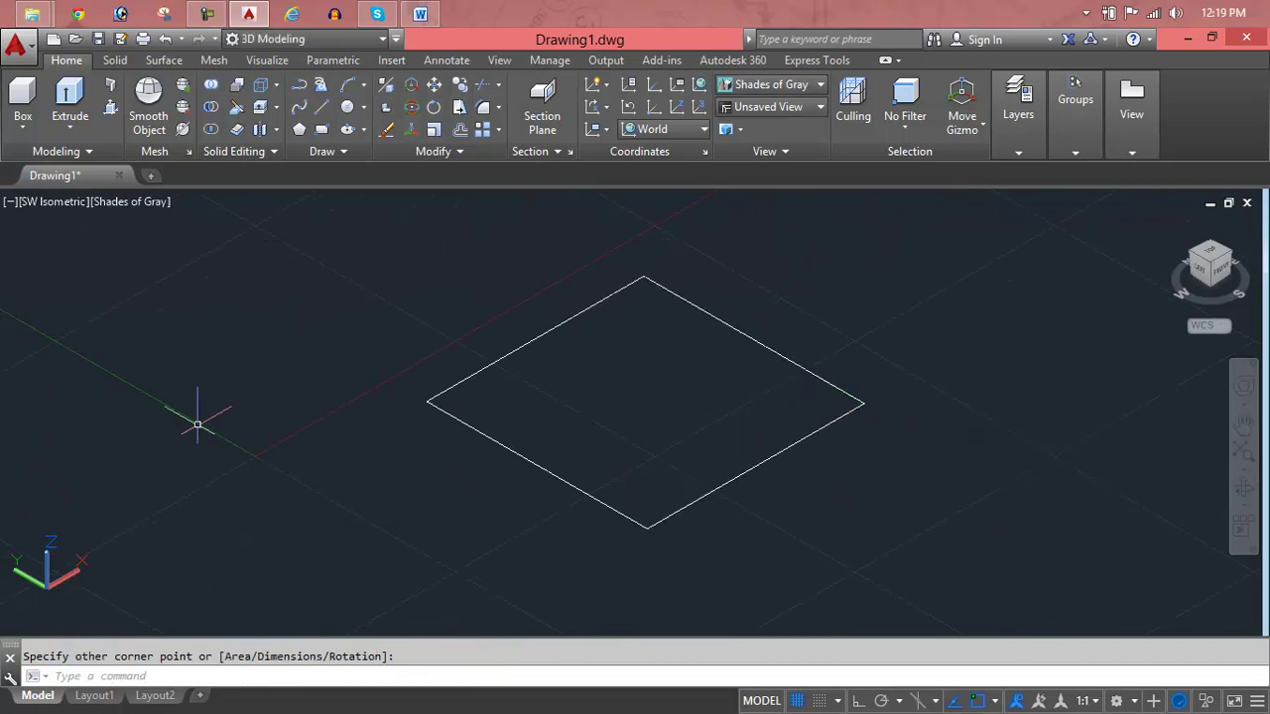
Extrude the rectangle with EXT into a solid box, picking its height
text(ext)
key(Return)
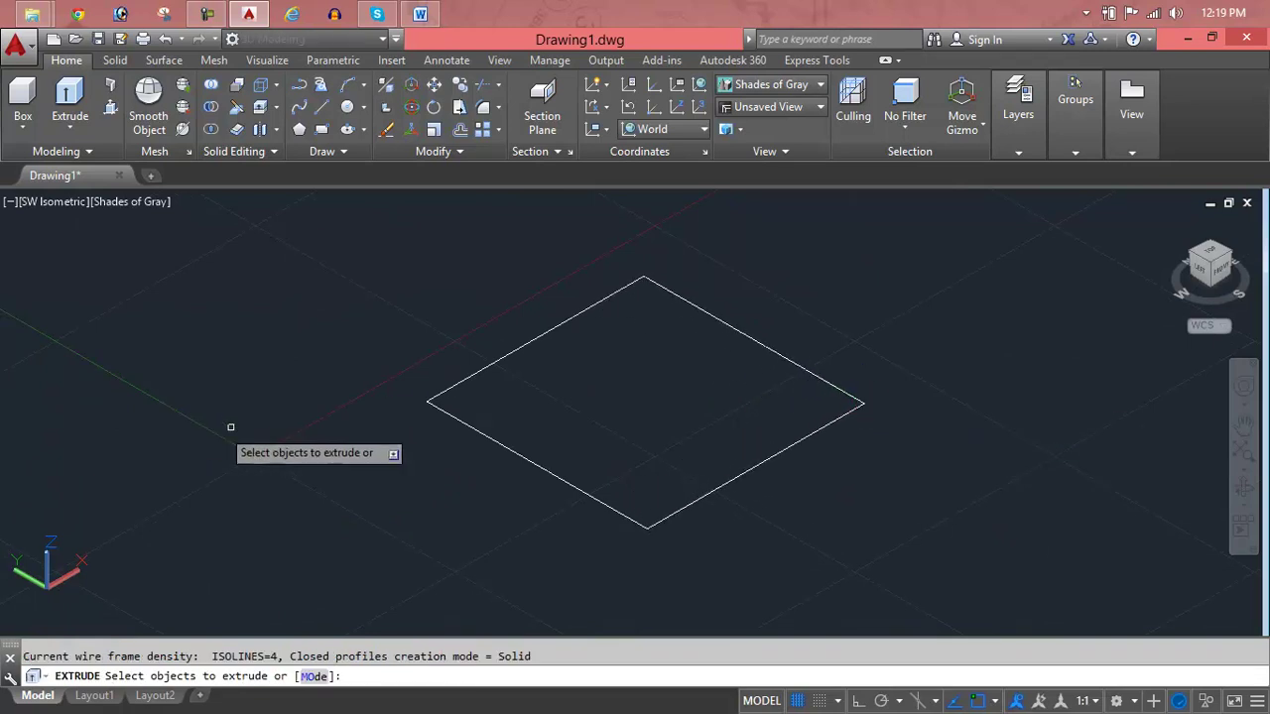
click(479, 434)
right_click(481, 433)
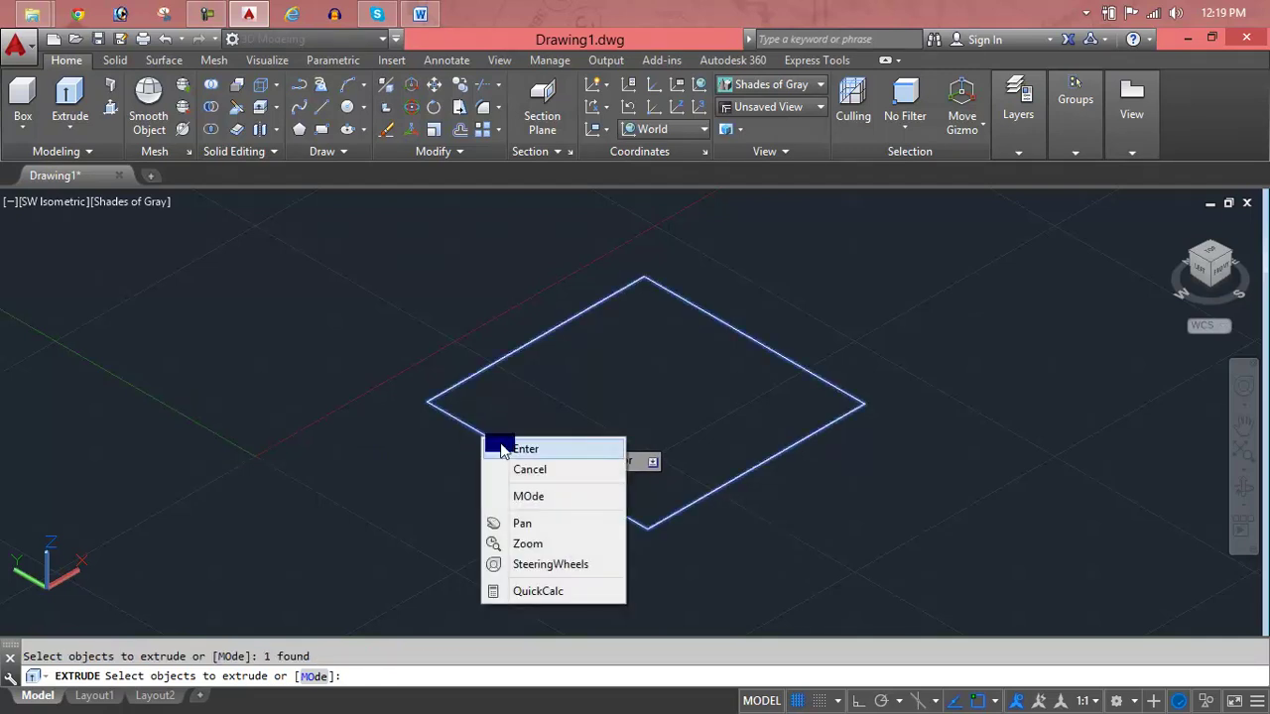
click(501, 446)
scroll(482, 390, down, 2)
middle_drag(482, 389, 445, 444)
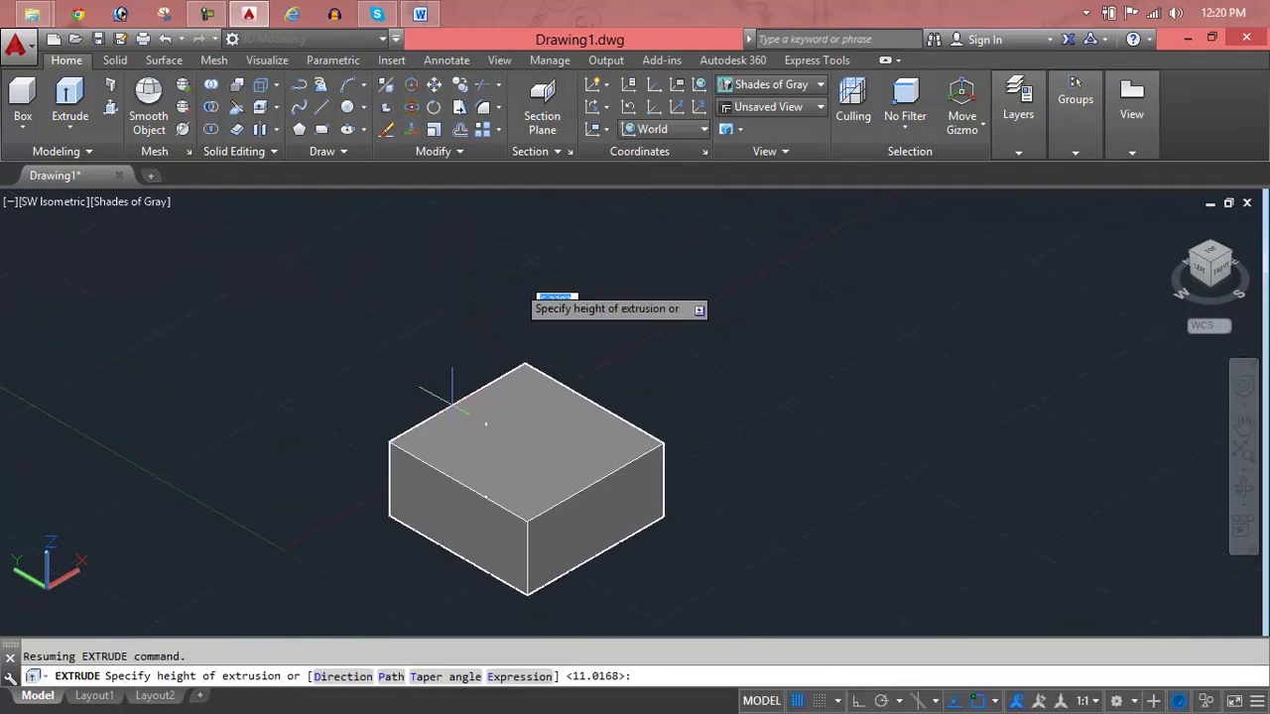
click(462, 396)
scroll(445, 383, up, 1)
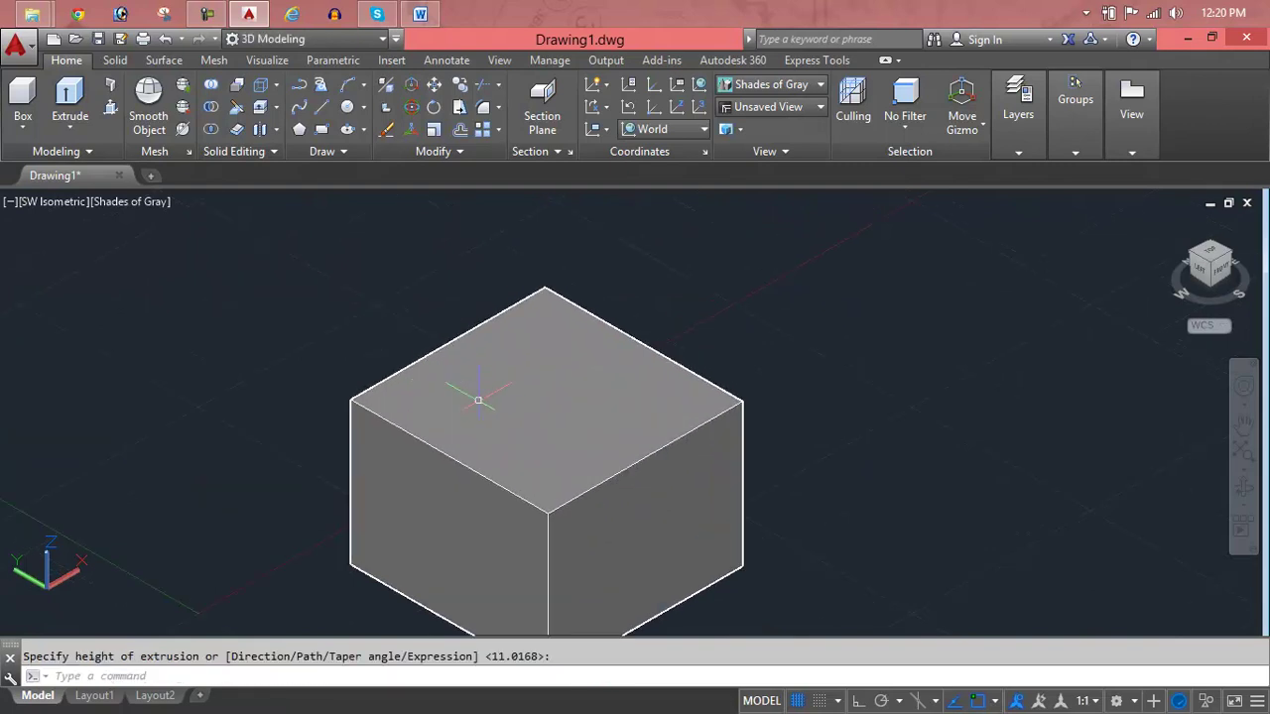
scroll(524, 307, up, 2)
key(Escape)
text(c)
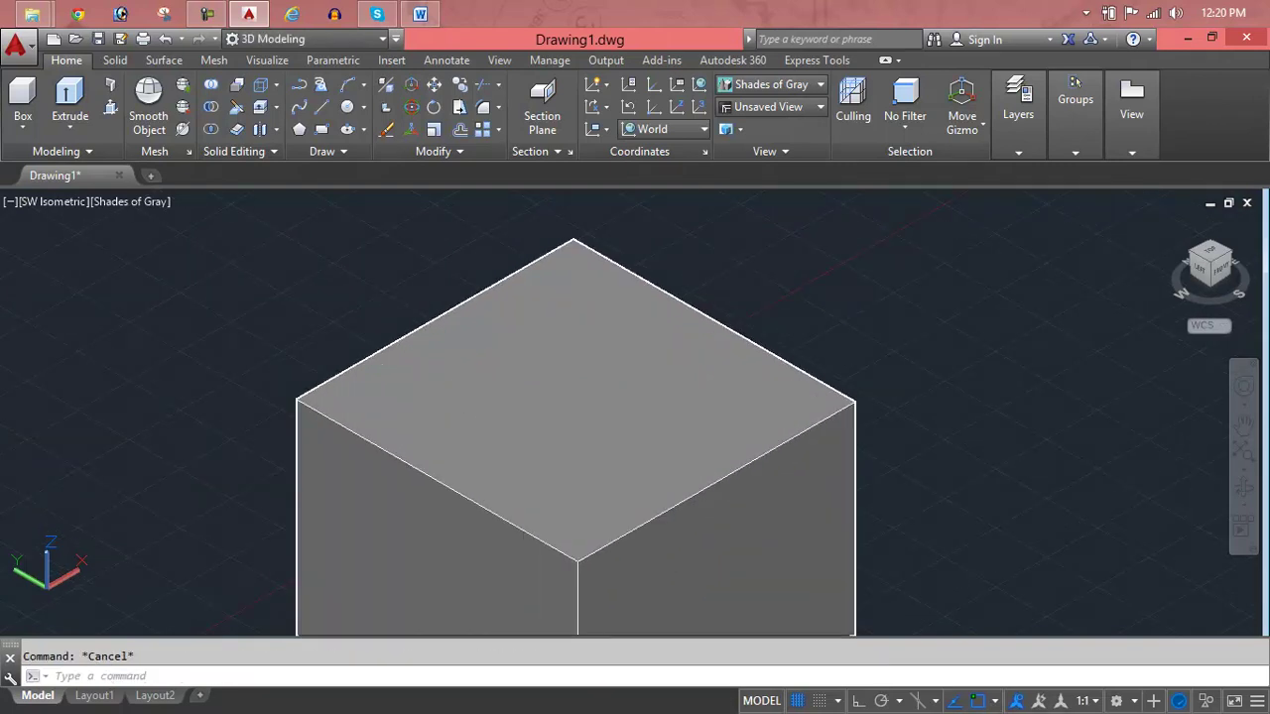
key(Return)
click(478, 401)
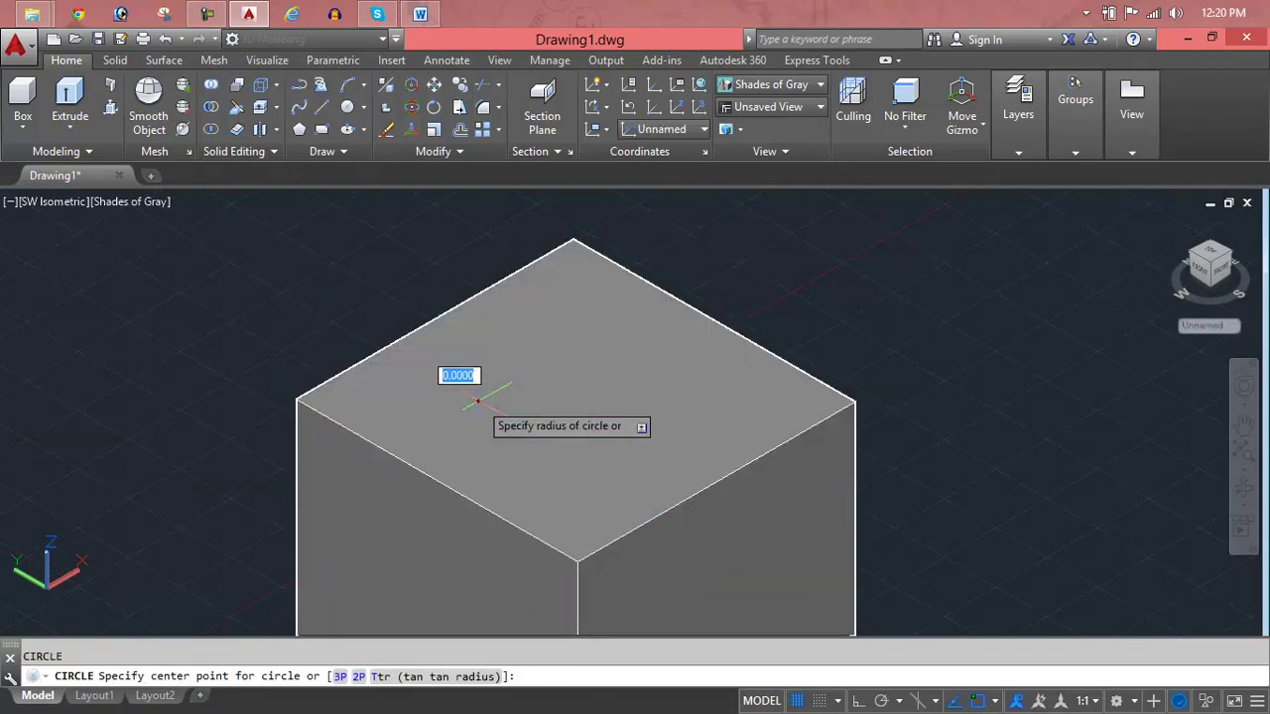
click(577, 435)
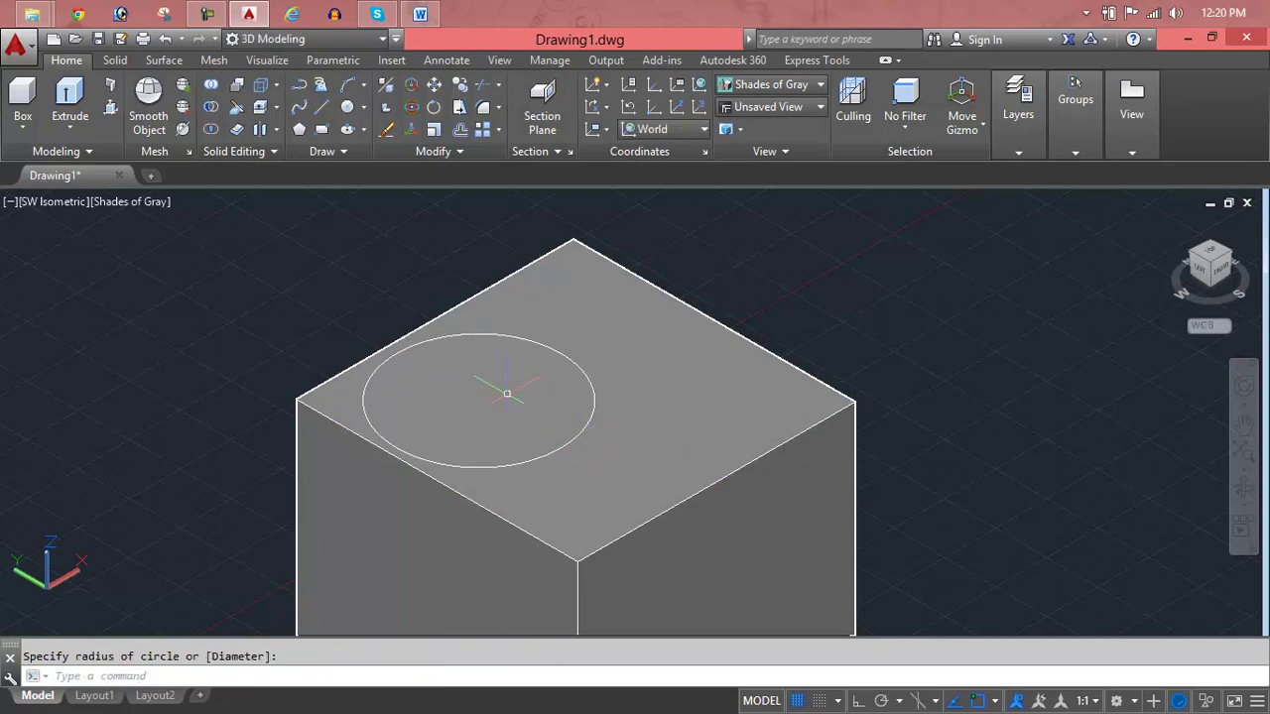
scroll(507, 393, down, 2)
scroll(481, 409, down, 1)
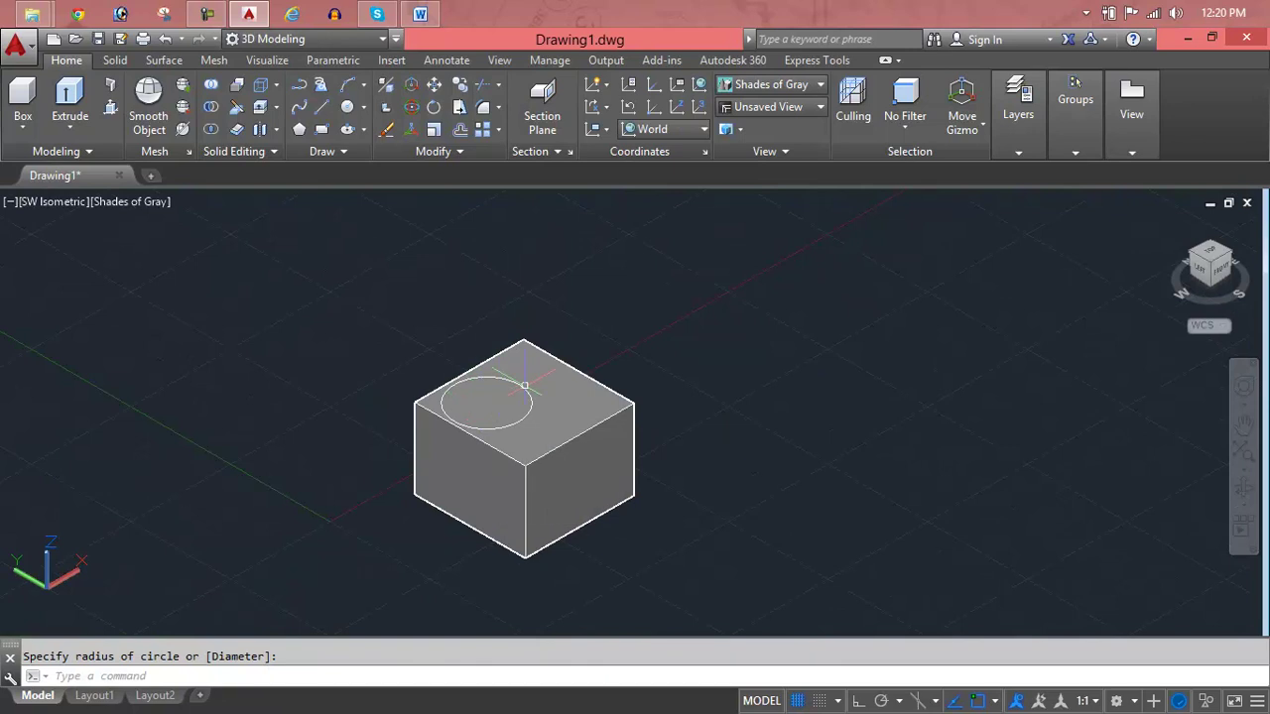
click(524, 385)
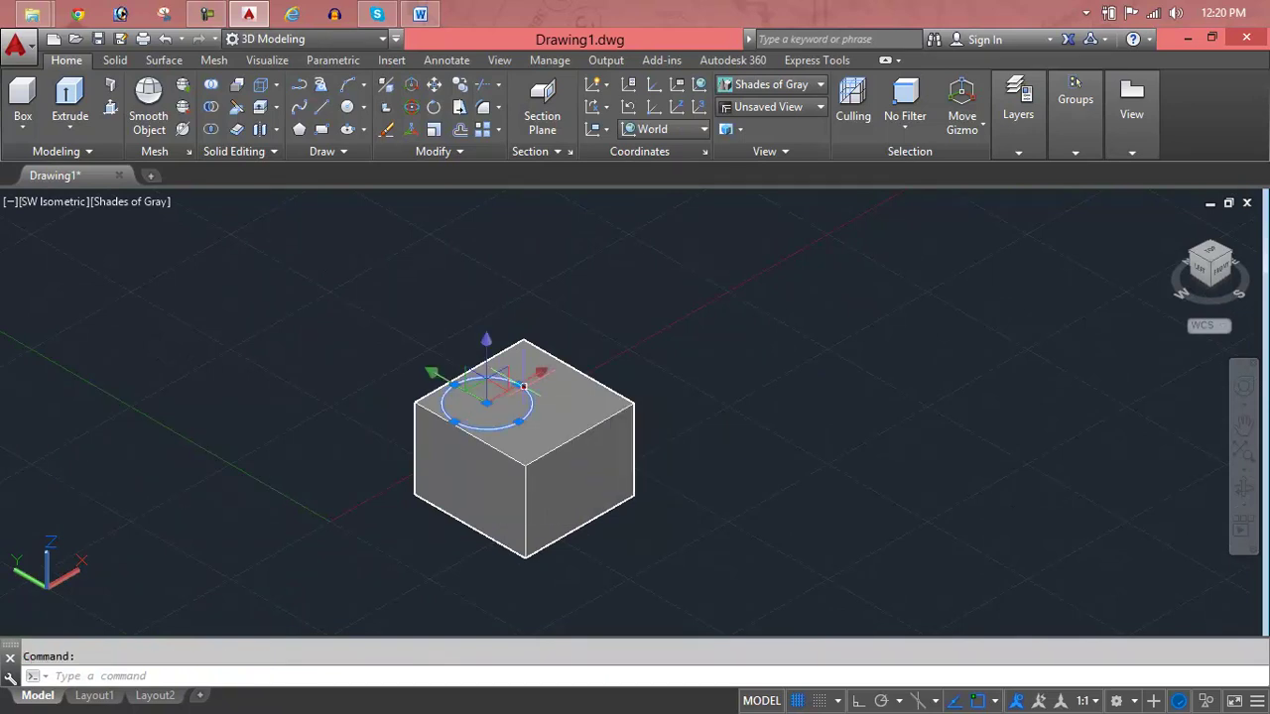
scroll(523, 385, up, 3)
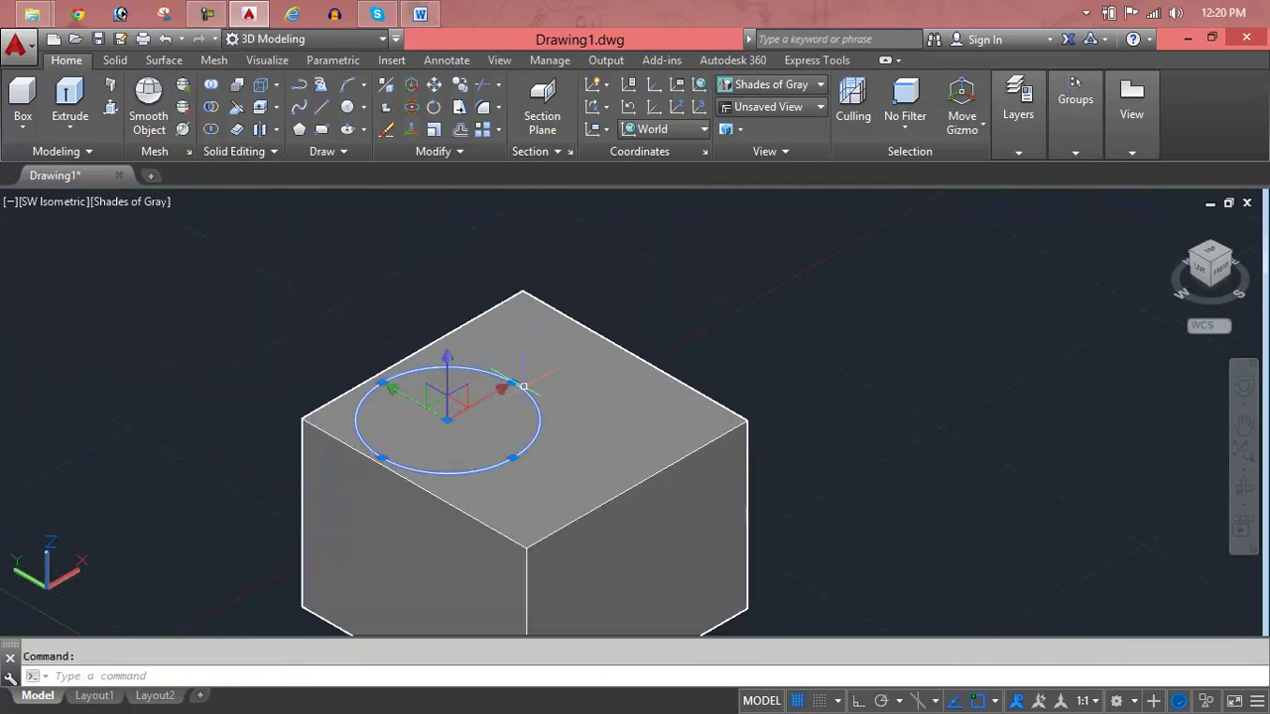
click(641, 423)
key(Escape)
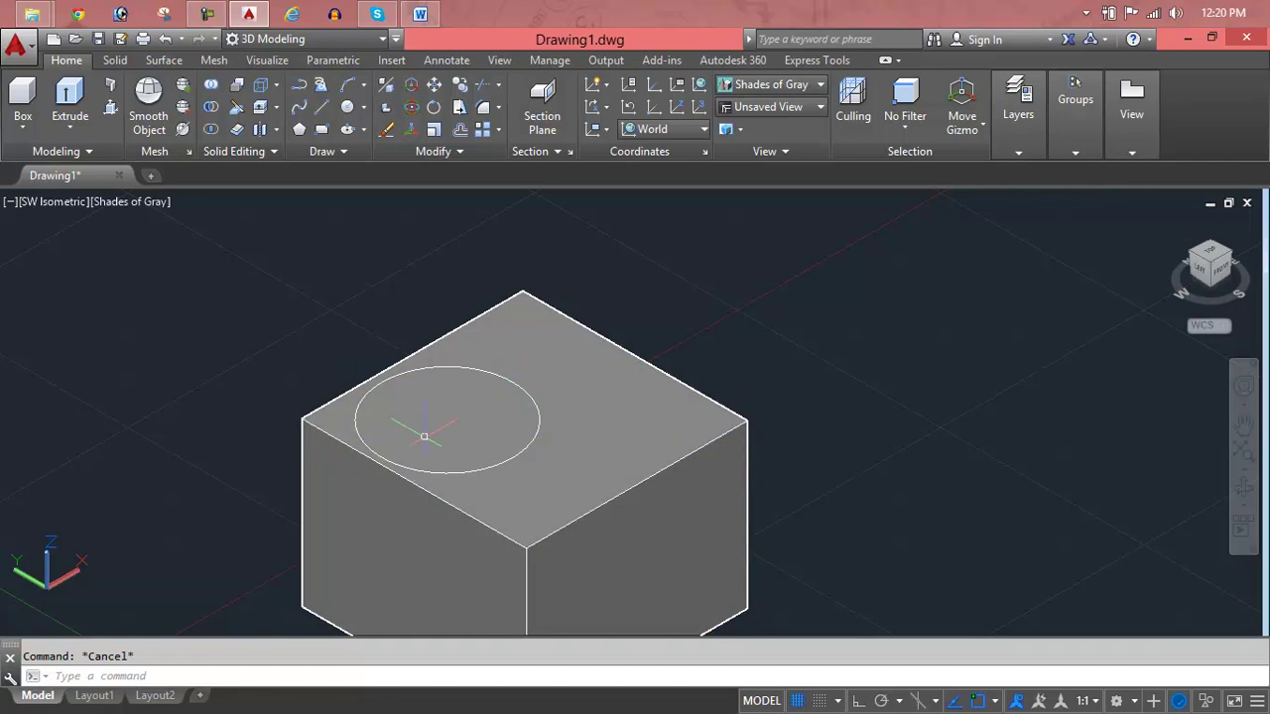
middle_drag(640, 445, 522, 324)
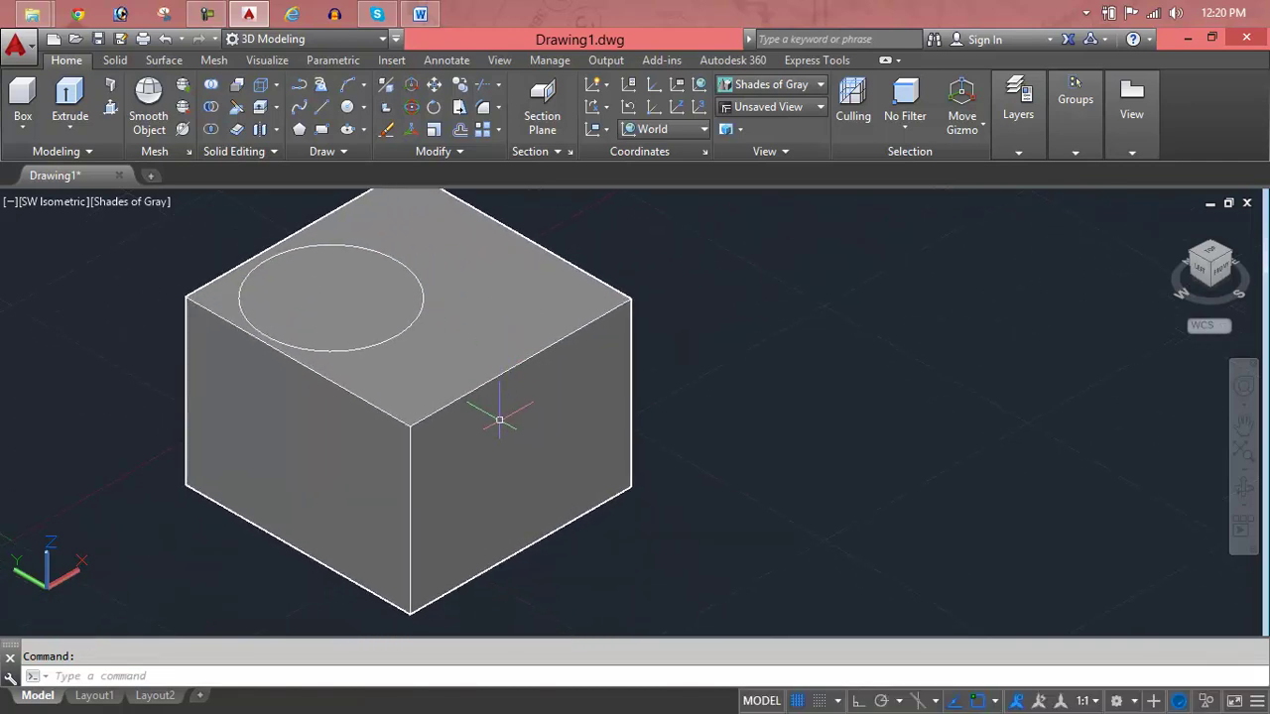
mouse_move(499, 421)
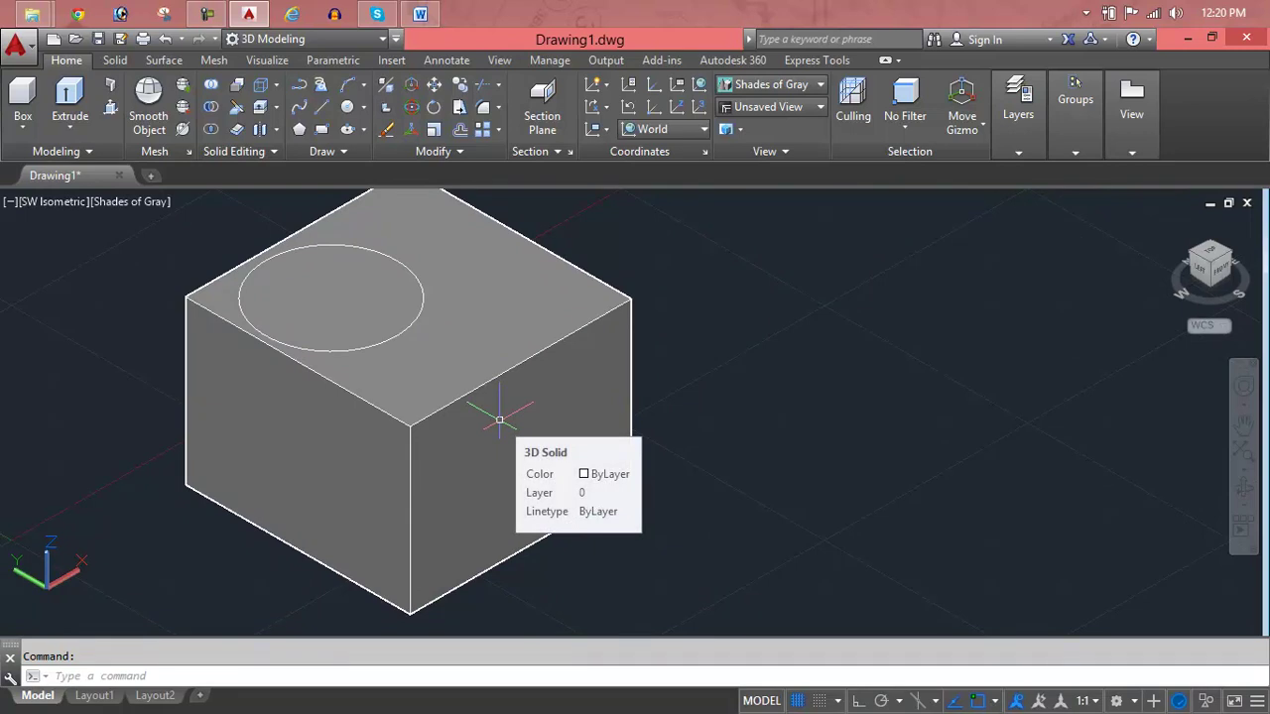
key(Escape)
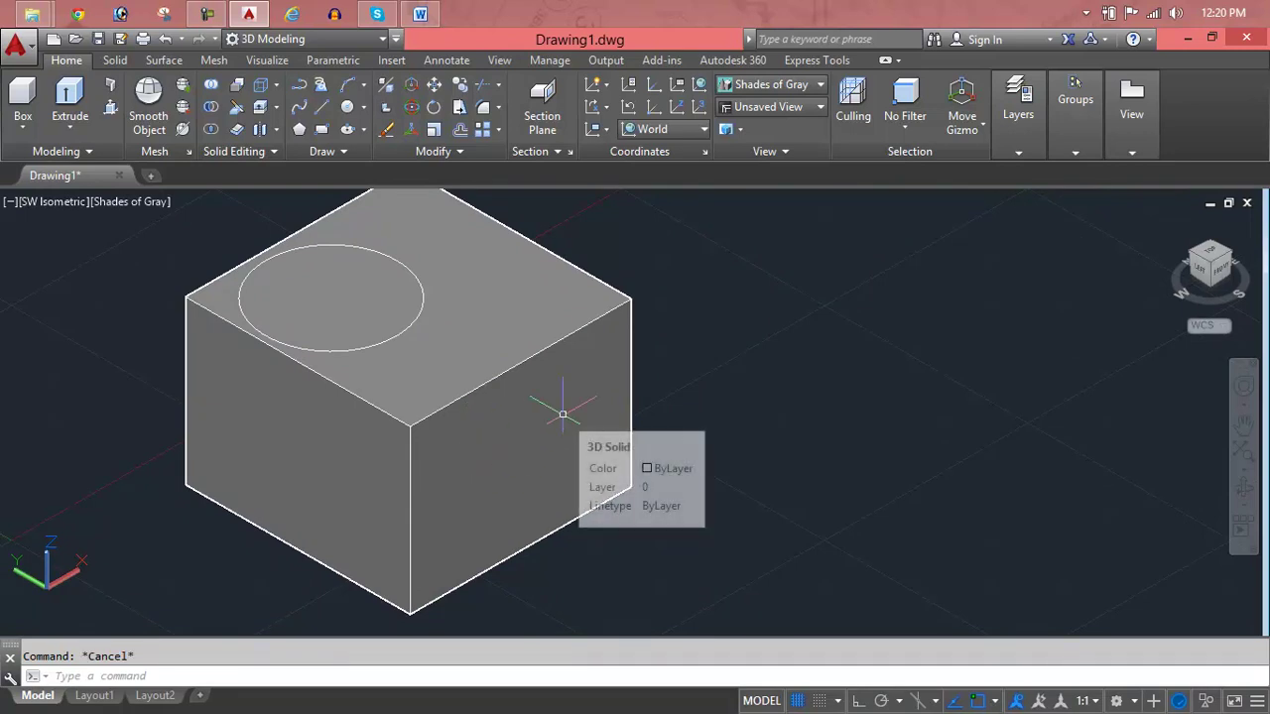
click(404, 330)
key(Delete)
mouse_move(402, 329)
middle_down()
mouse_move(437, 433)
mouse_move(436, 412)
middle_up()
Draw a 5-sided polygon, Inscribed in circle, centred on the box's top face
text(p)
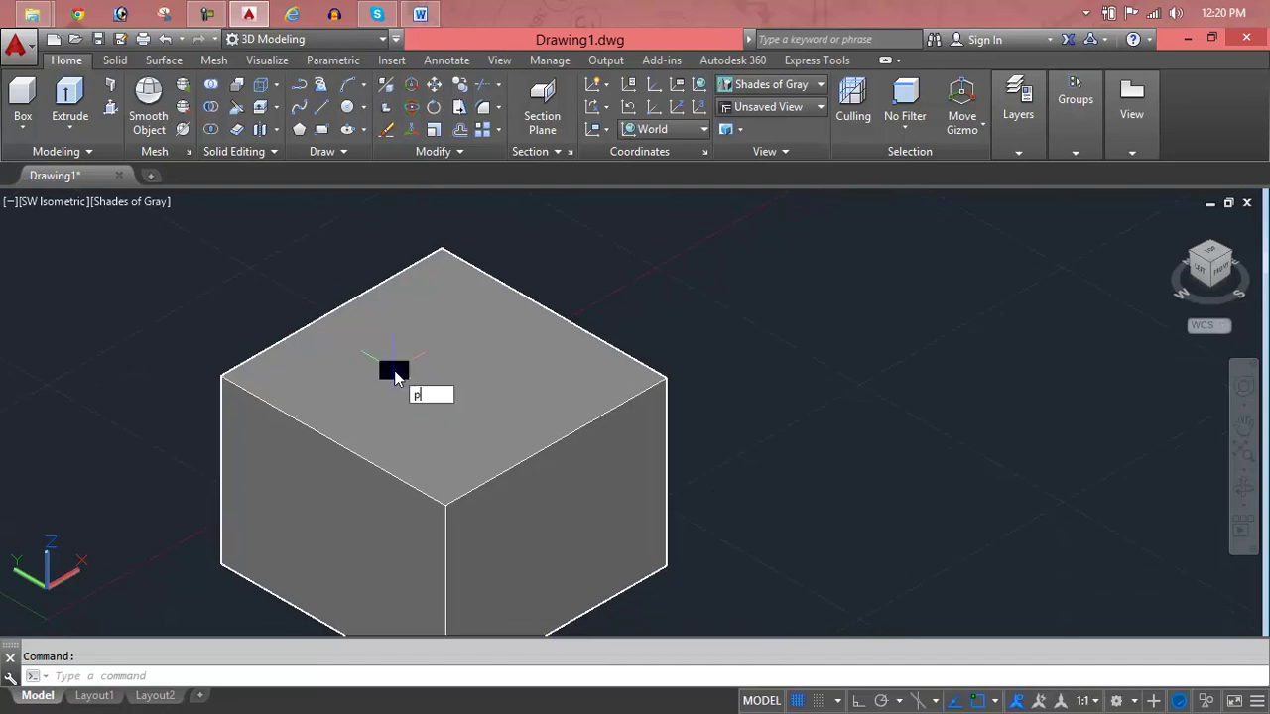
text(pol)
key(Return)
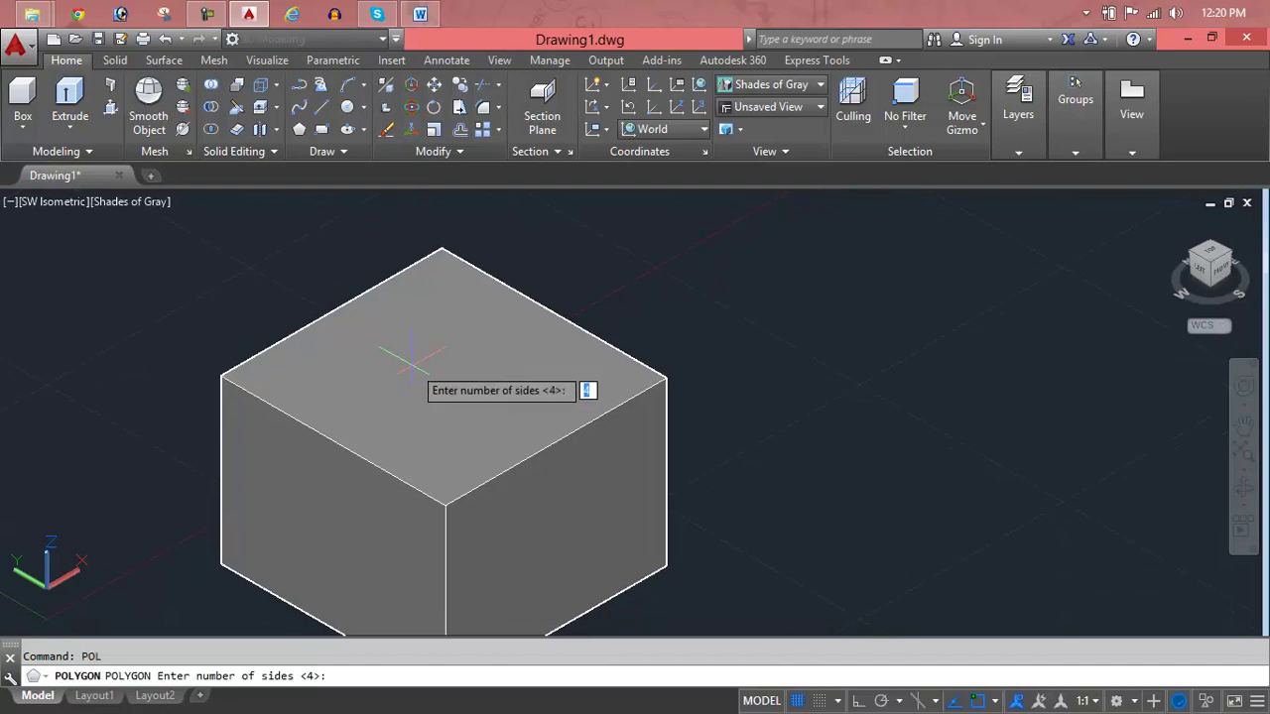
text(5)
key(Return)
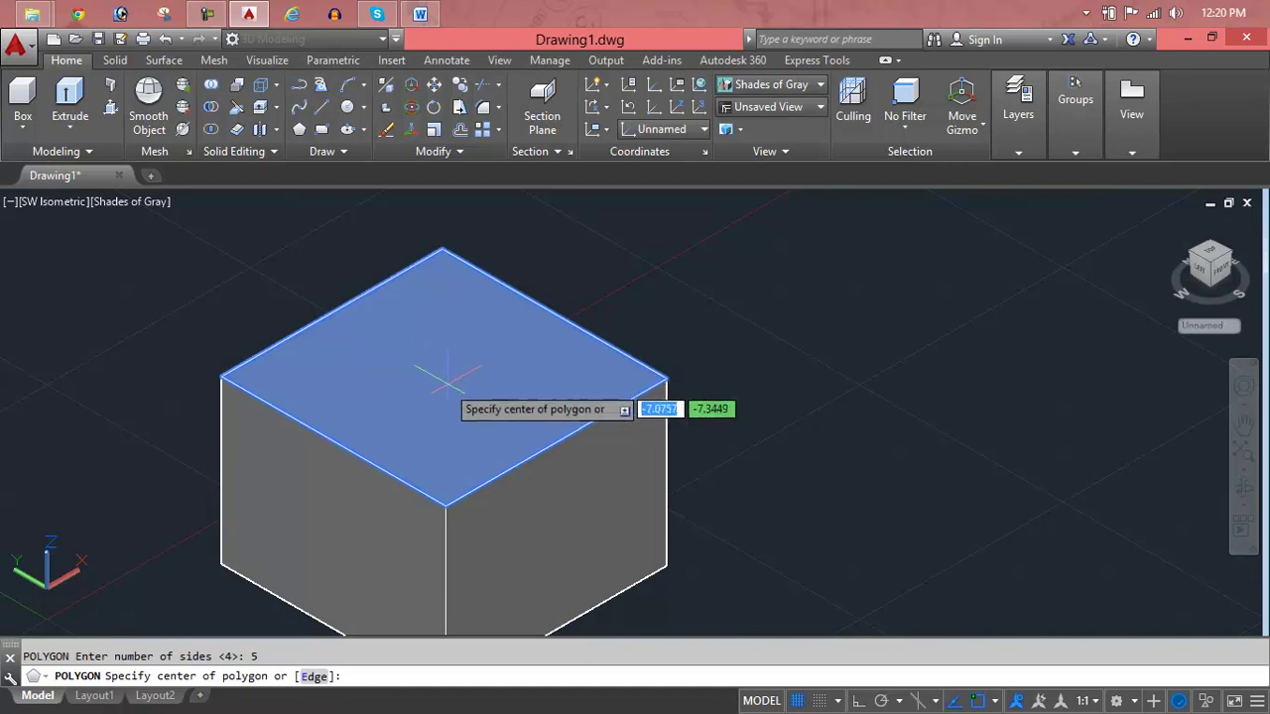
click(455, 386)
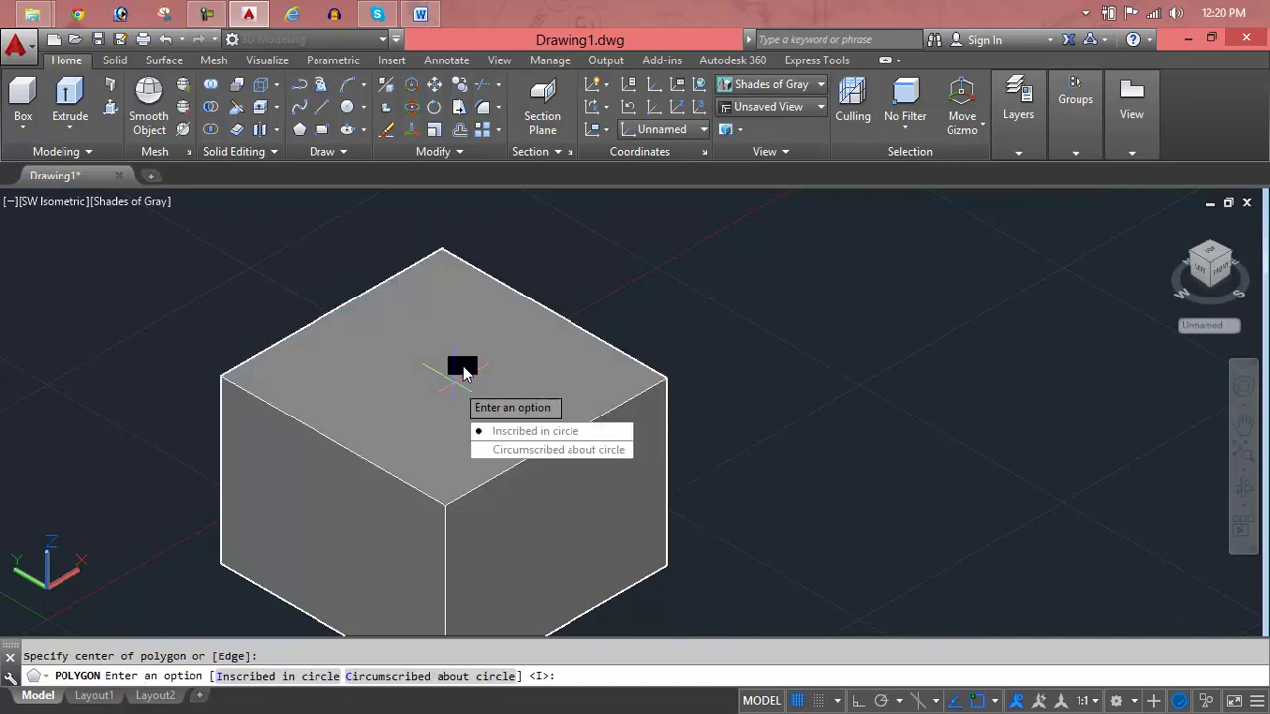
key(Return)
click(458, 375)
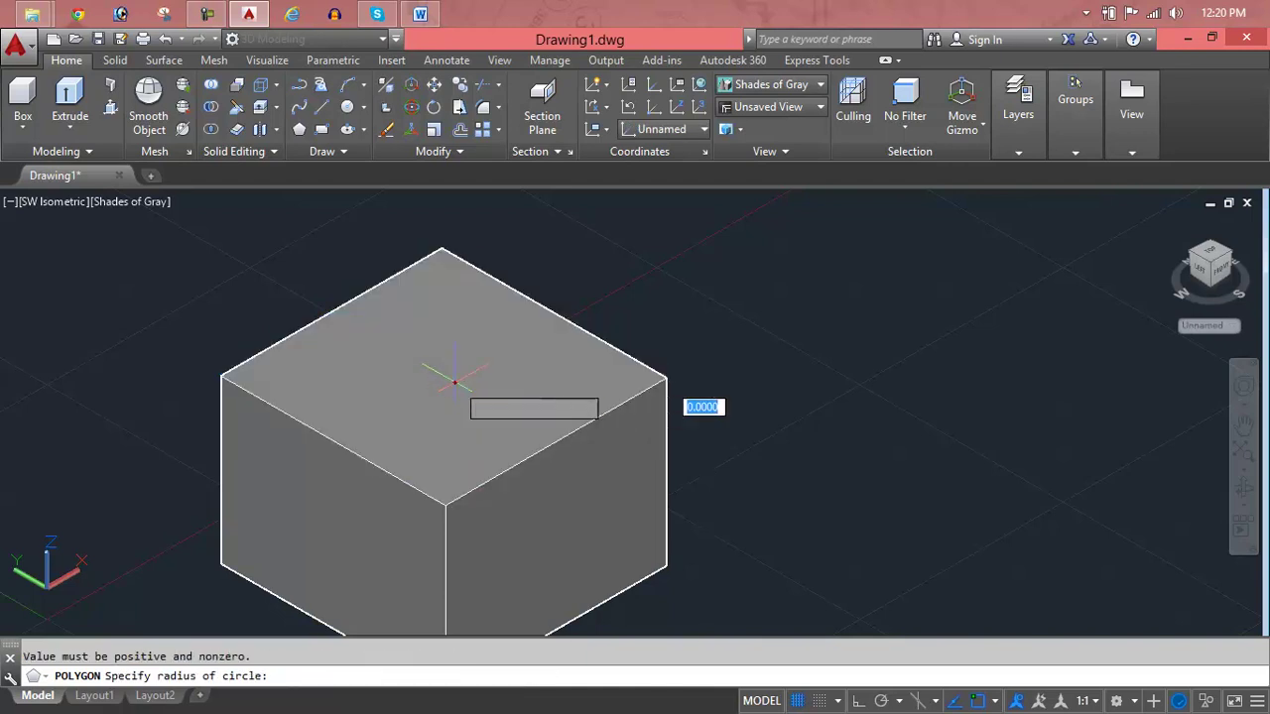
Fix the pentagon's size, then start a star polyline through its lower-left, top and bottom vertices
click(493, 304)
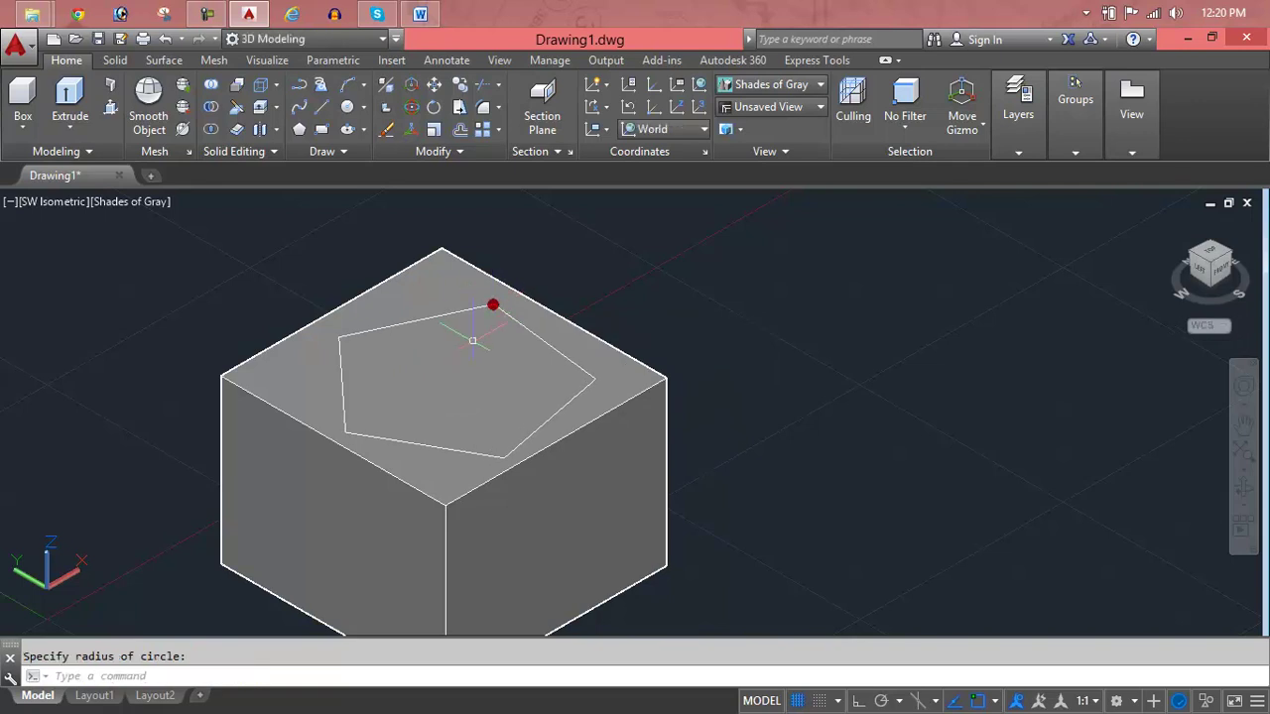
text(pl)
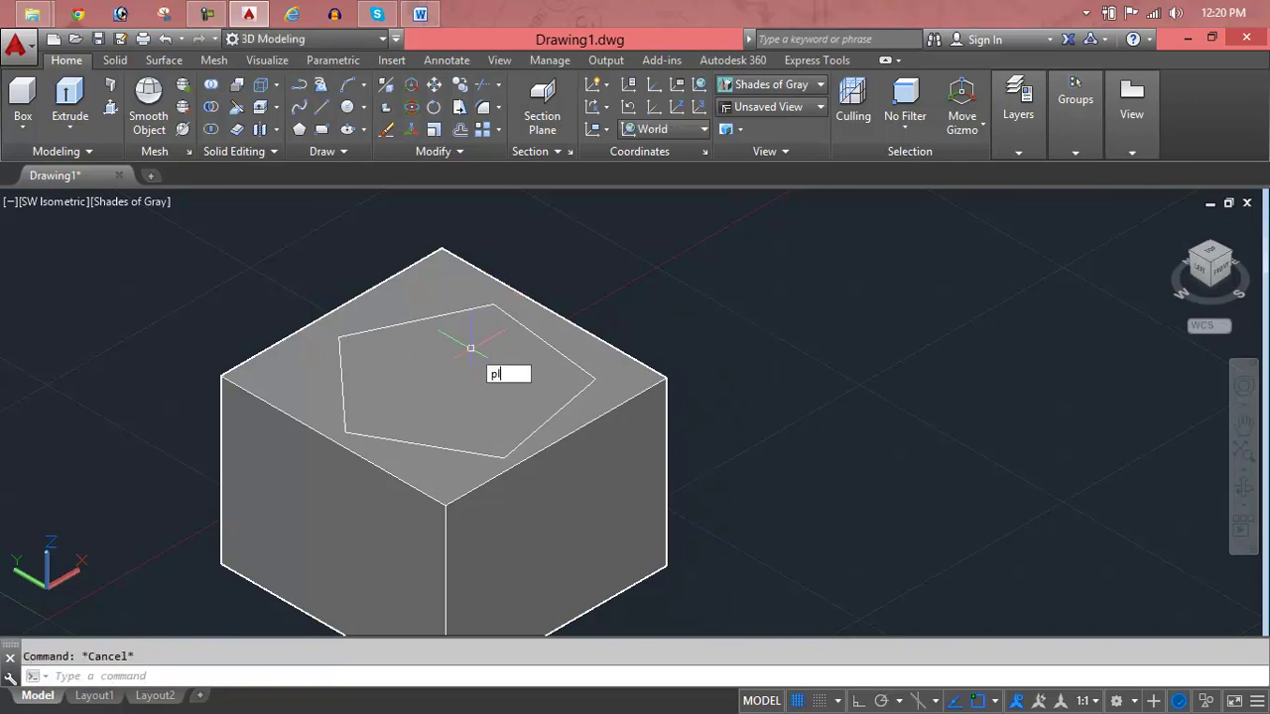
key(Return)
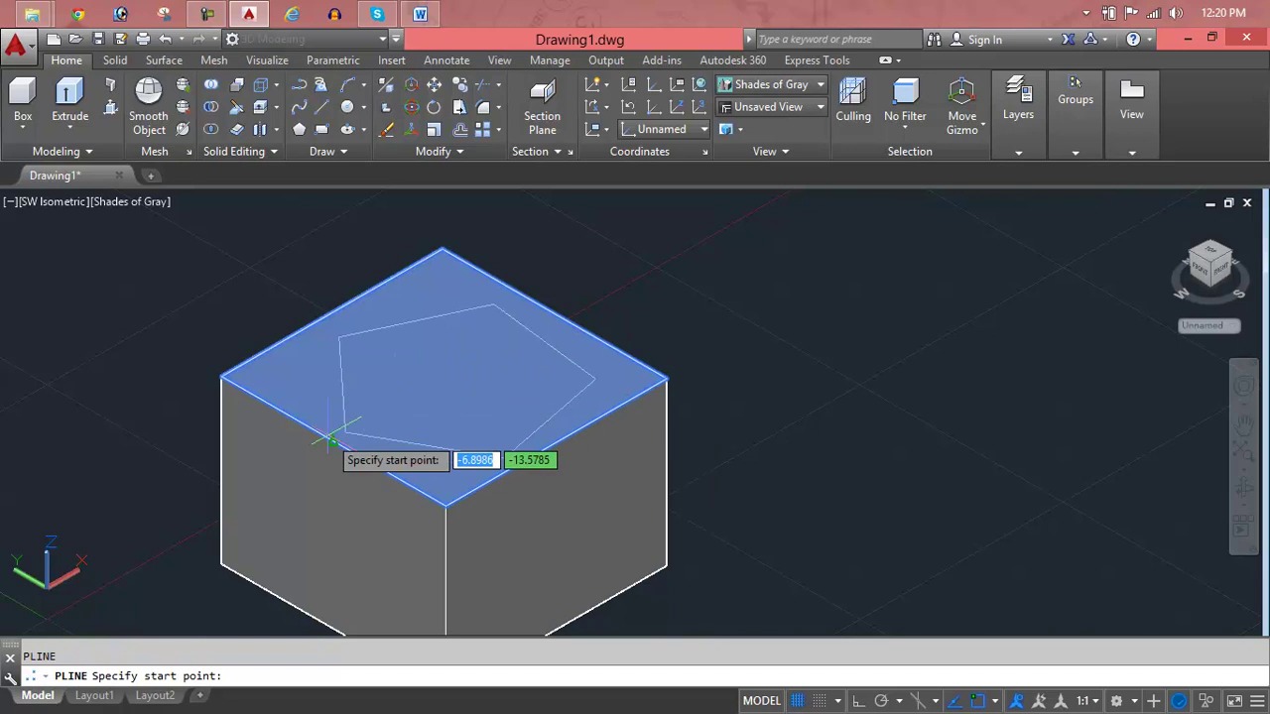
click(345, 431)
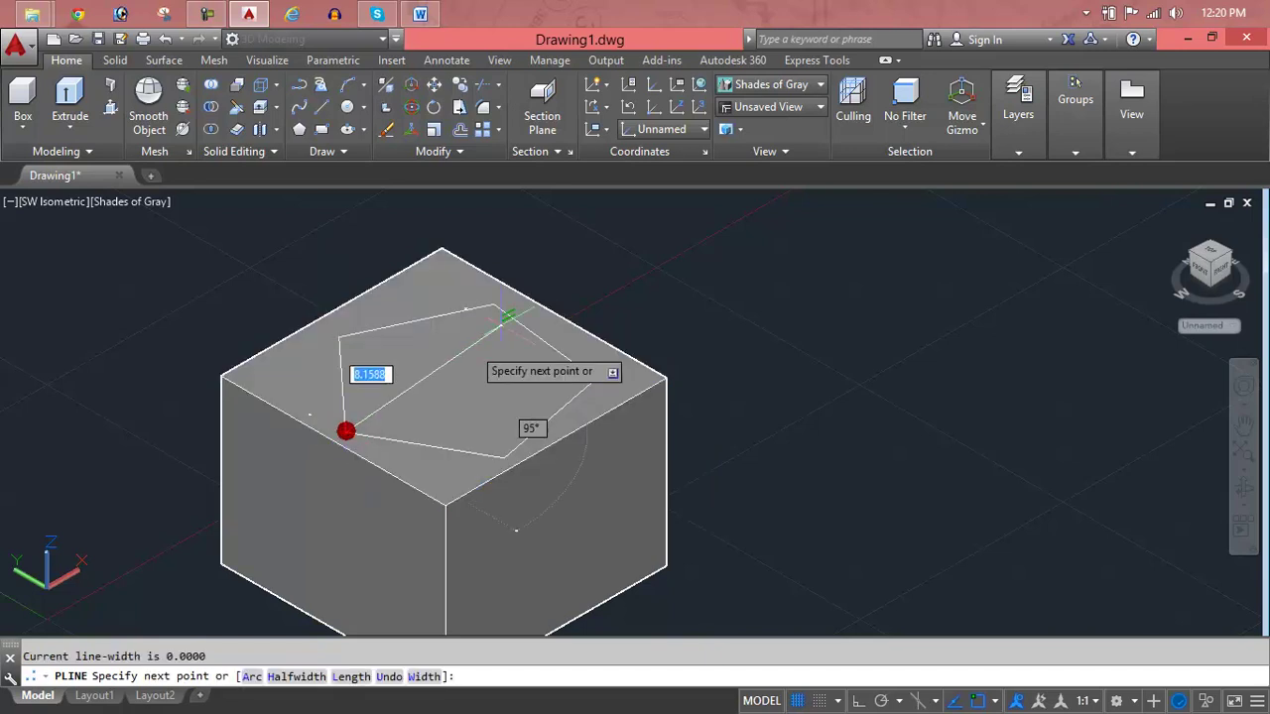
scroll(495, 304, up, 2)
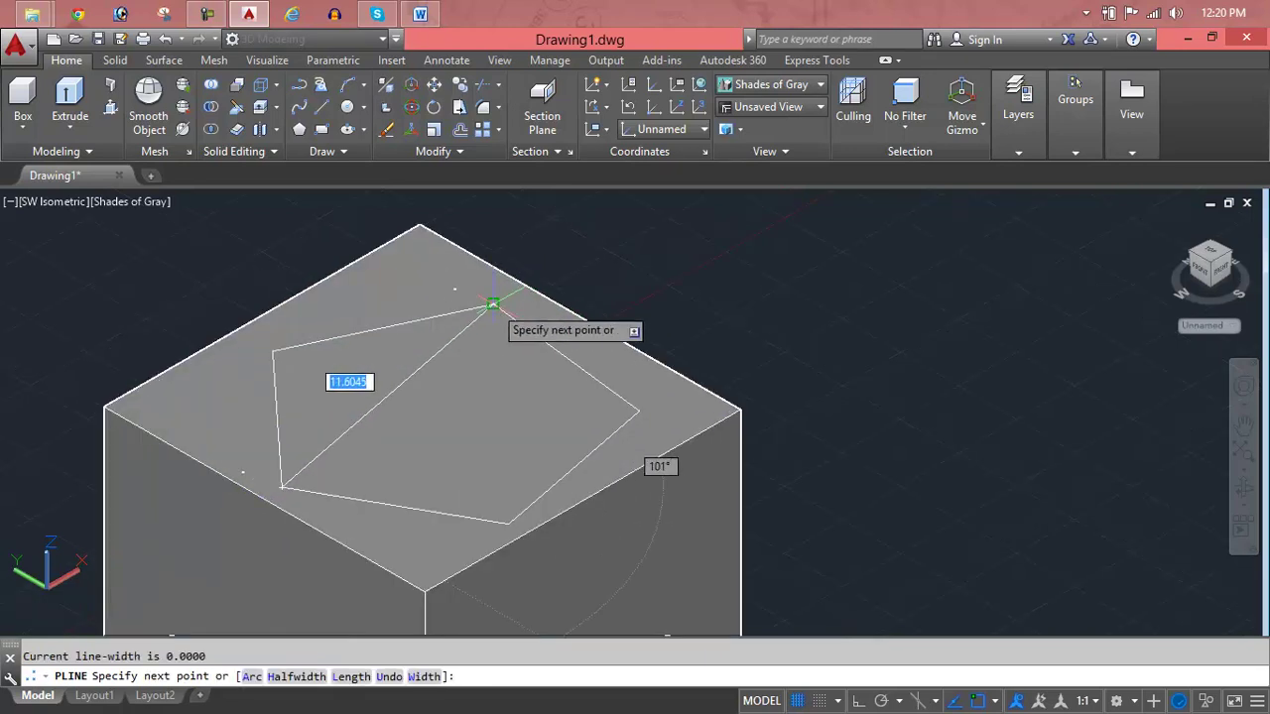
click(492, 346)
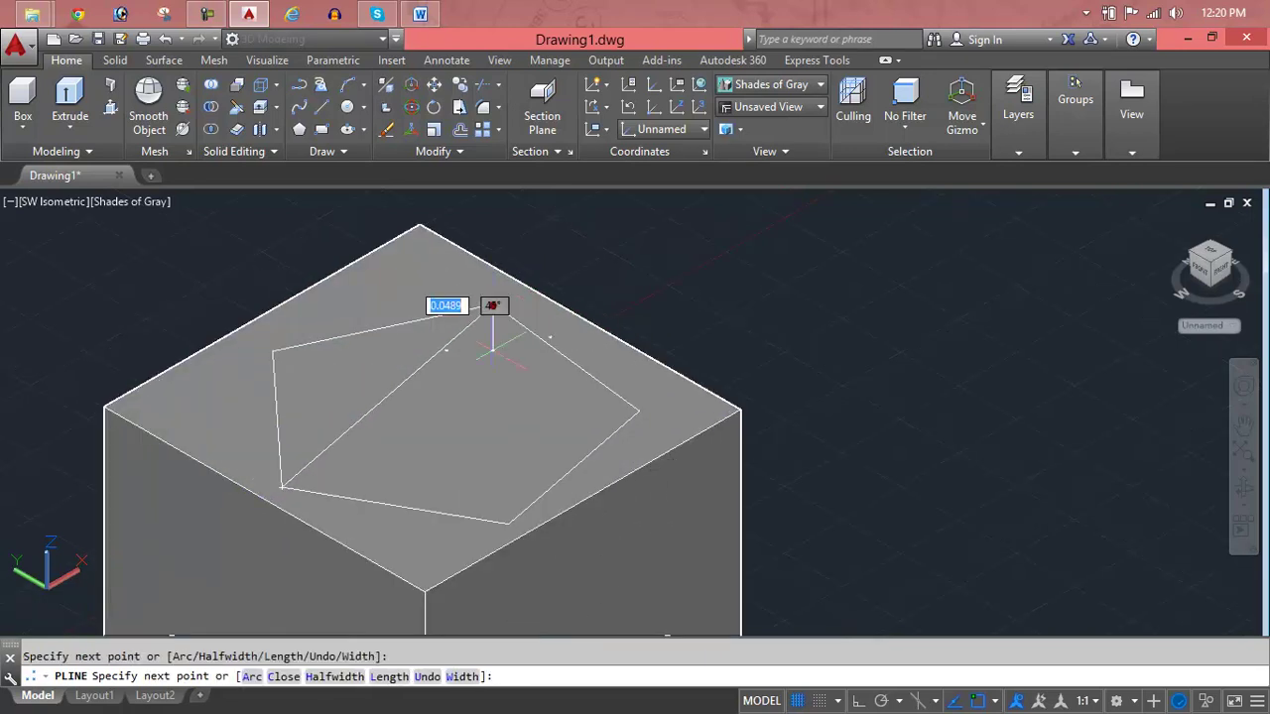
click(507, 523)
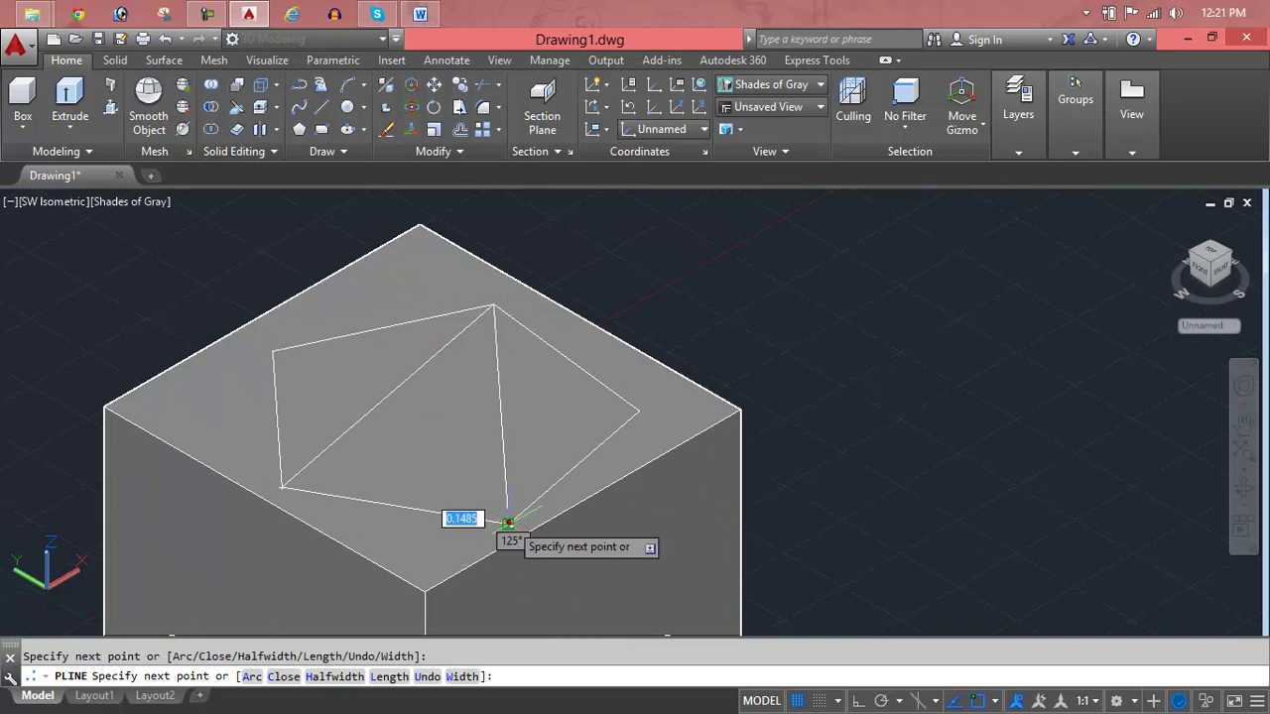
Continue the star polyline to the left, right and lower-left corners and finish it
click(273, 352)
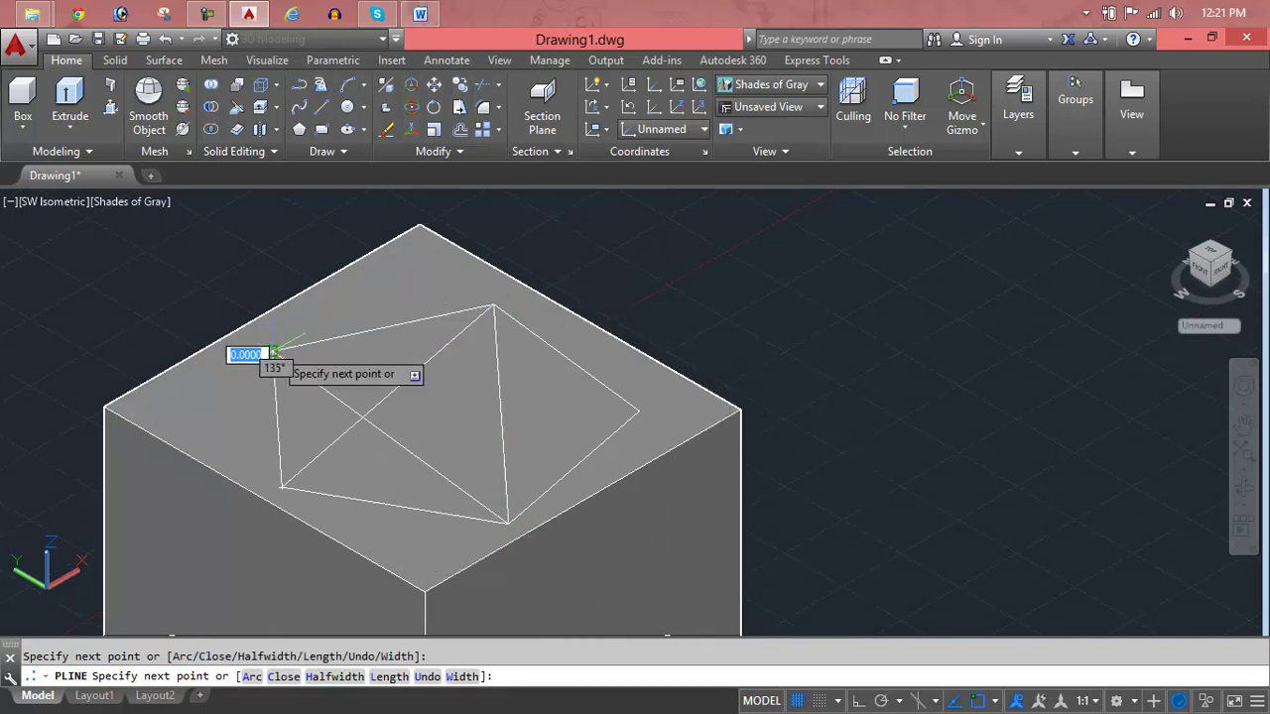
click(637, 410)
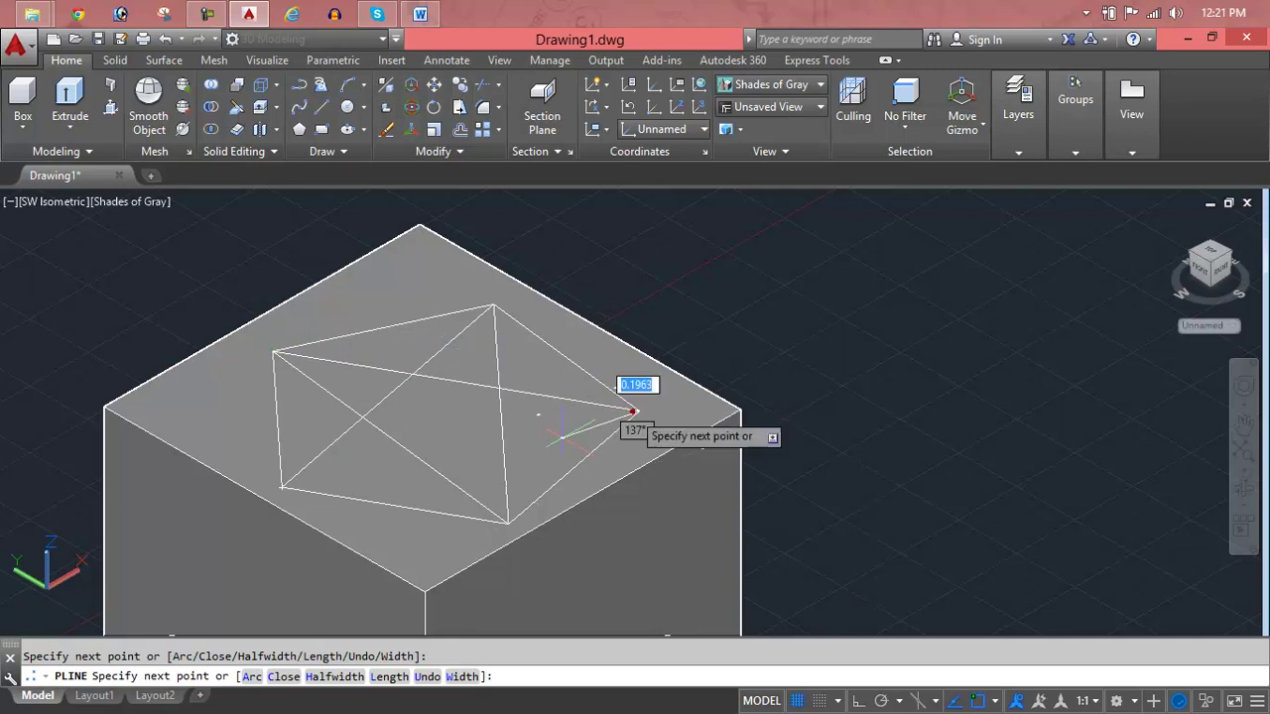
click(281, 486)
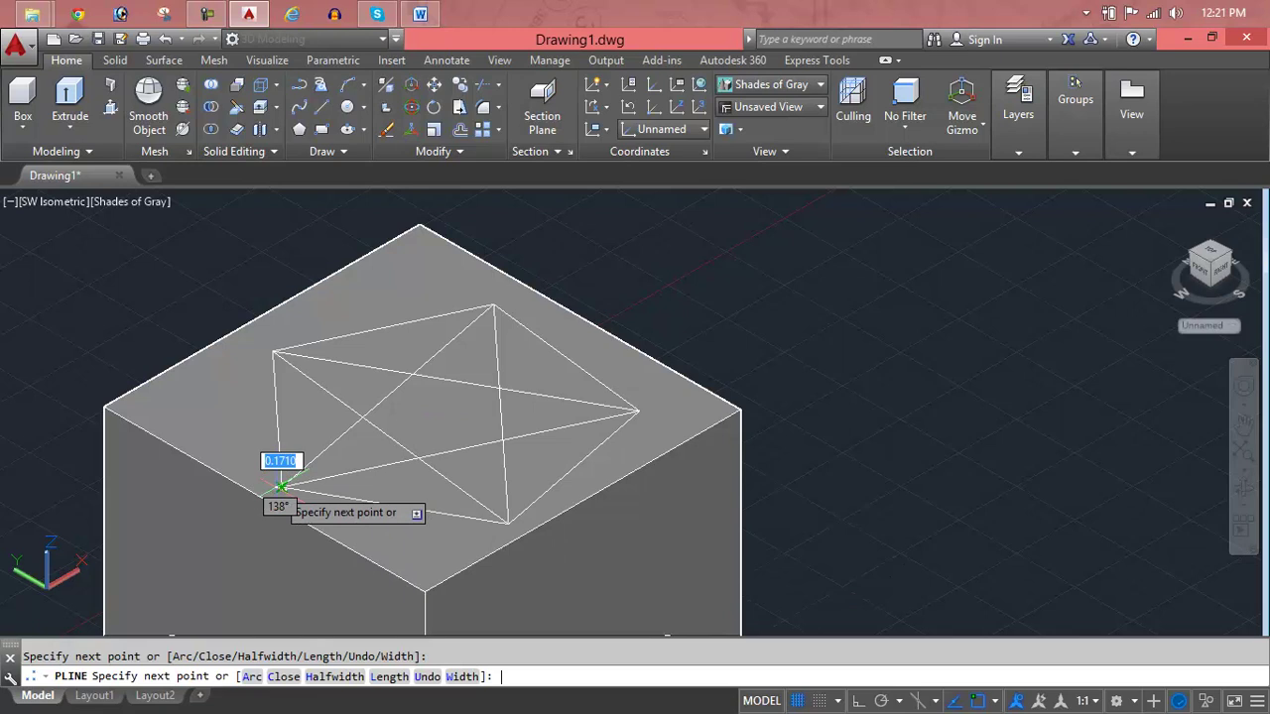
key(Return)
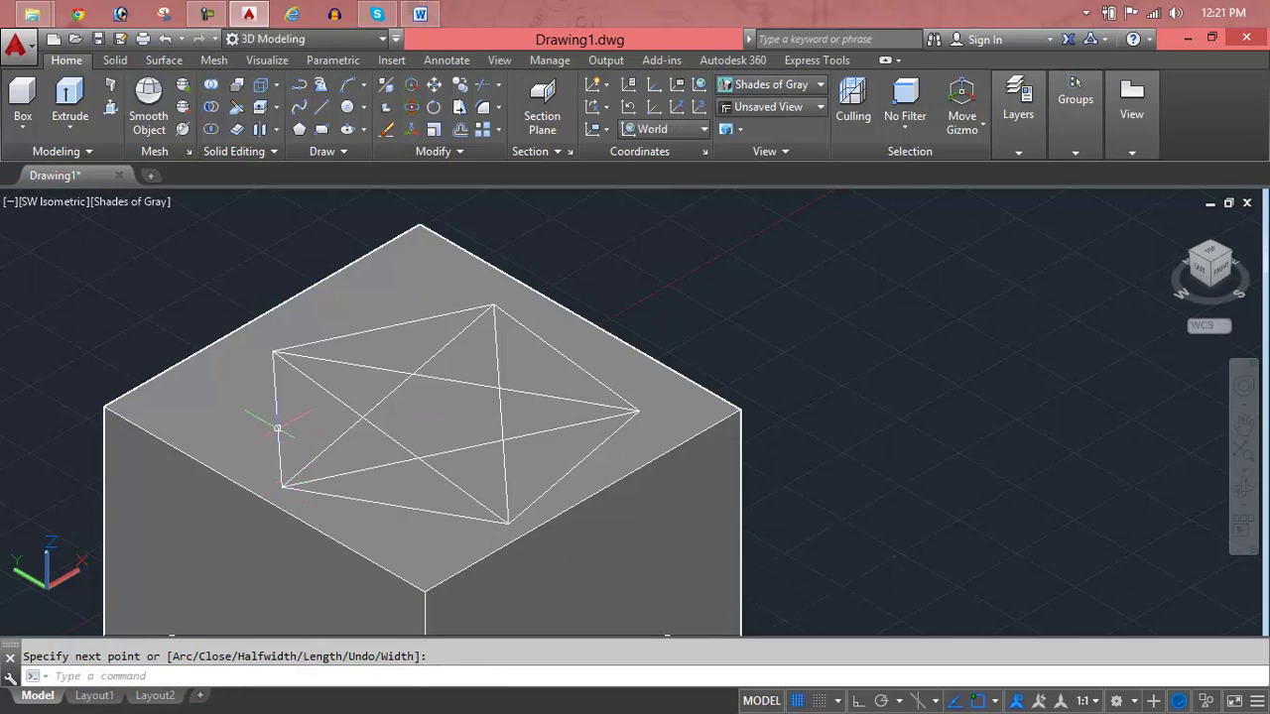
key(Return)
click(277, 430)
Trim the star's inner crossing segments, using all objects as cutting edges
key(Escape)
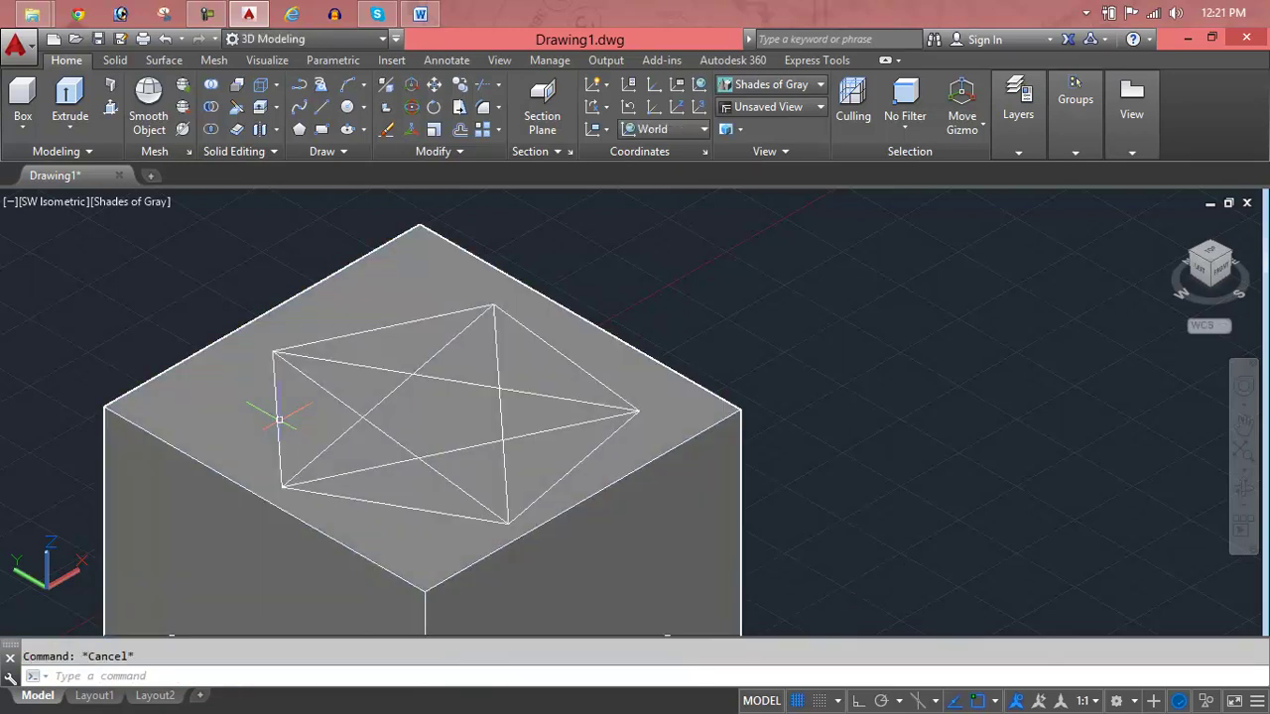
scroll(279, 425, up, 2)
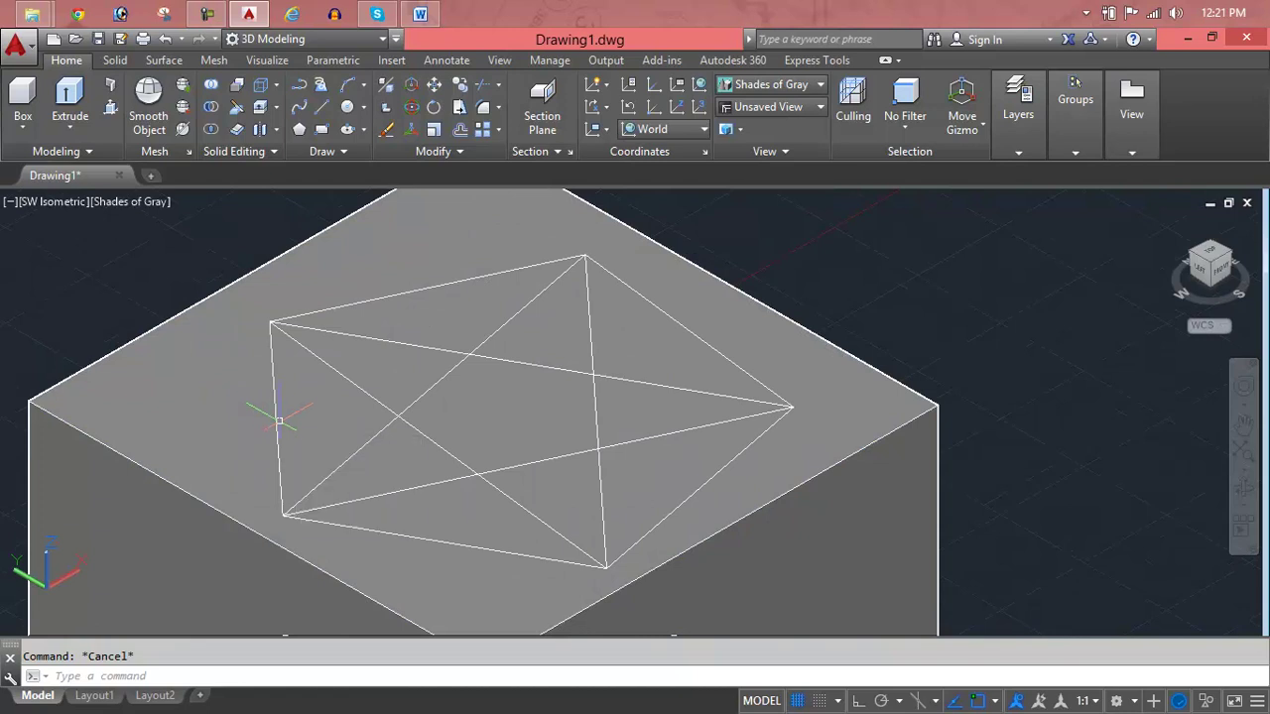
scroll(275, 425, up, 2)
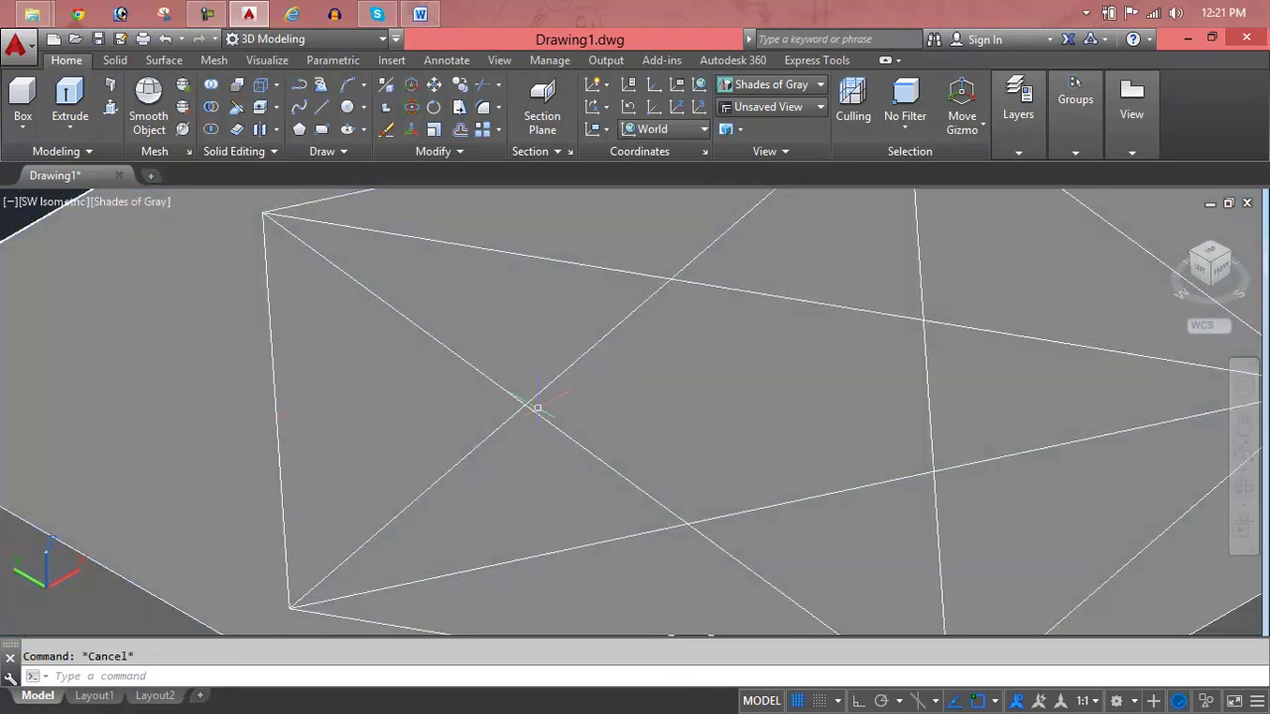
scroll(518, 407, down, 3)
text(tr)
key(Return)
key(Return)
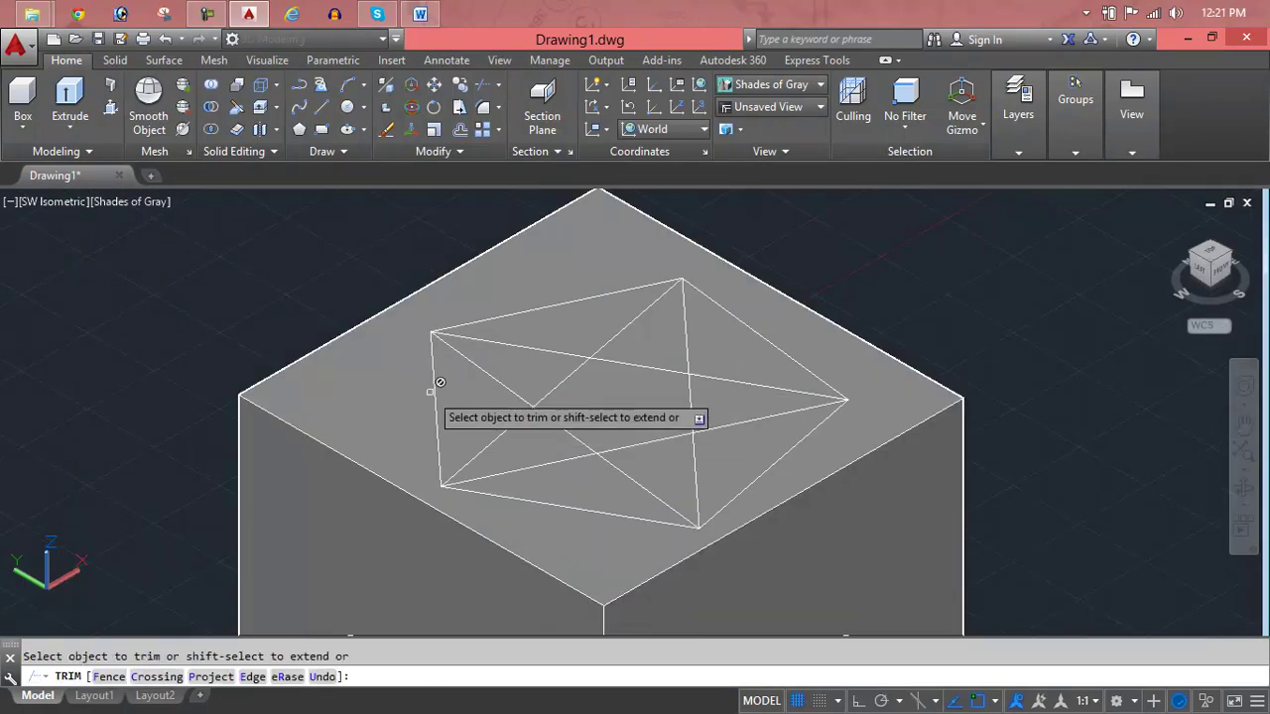
click(430, 391)
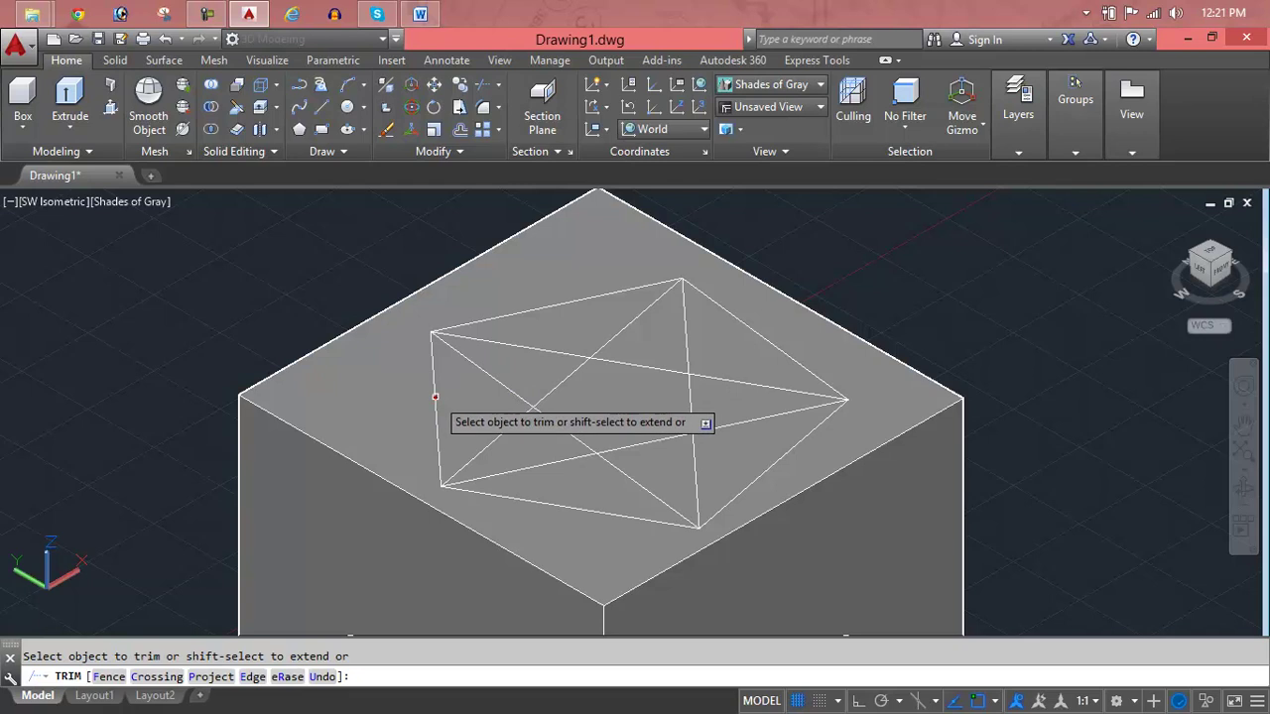
click(465, 352)
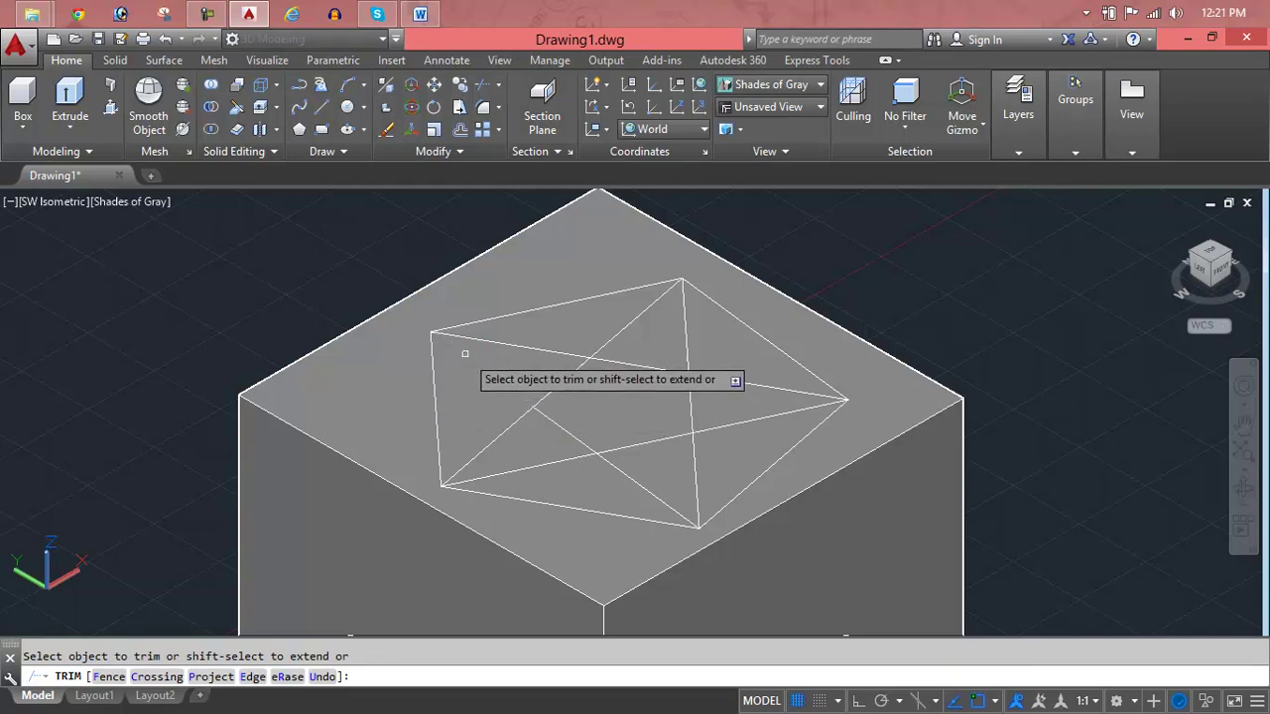
click(562, 377)
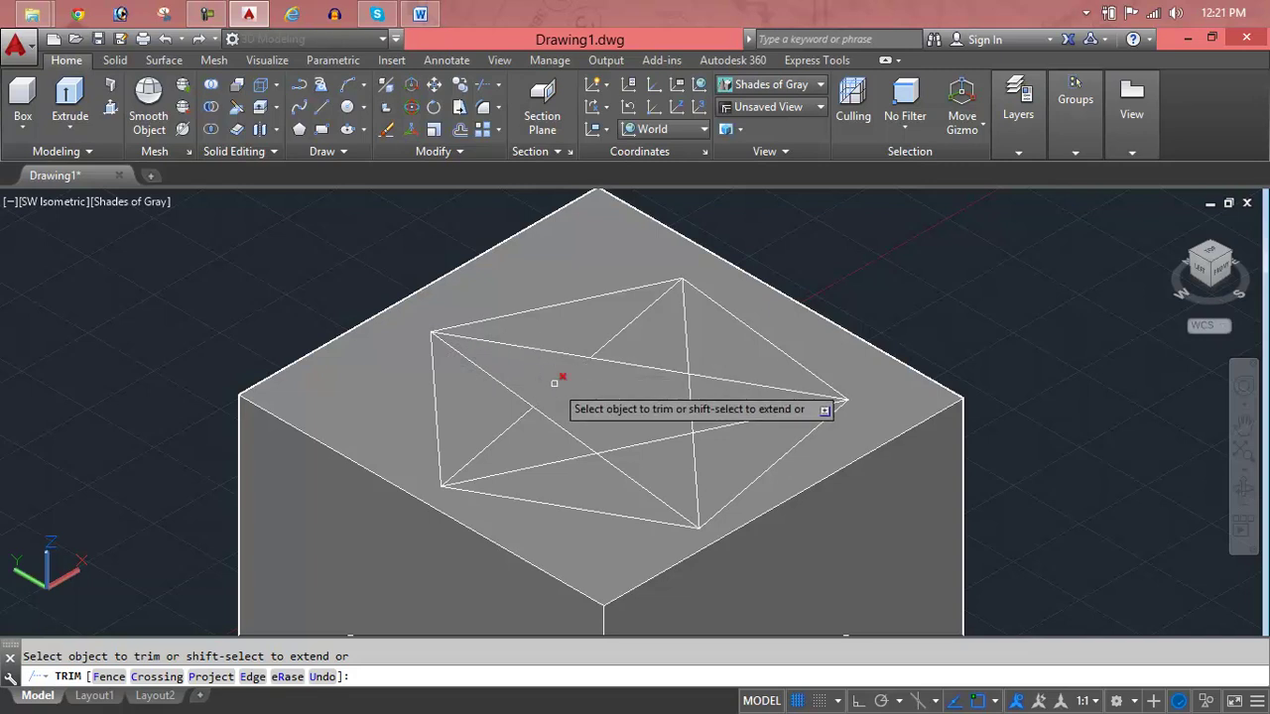
click(621, 361)
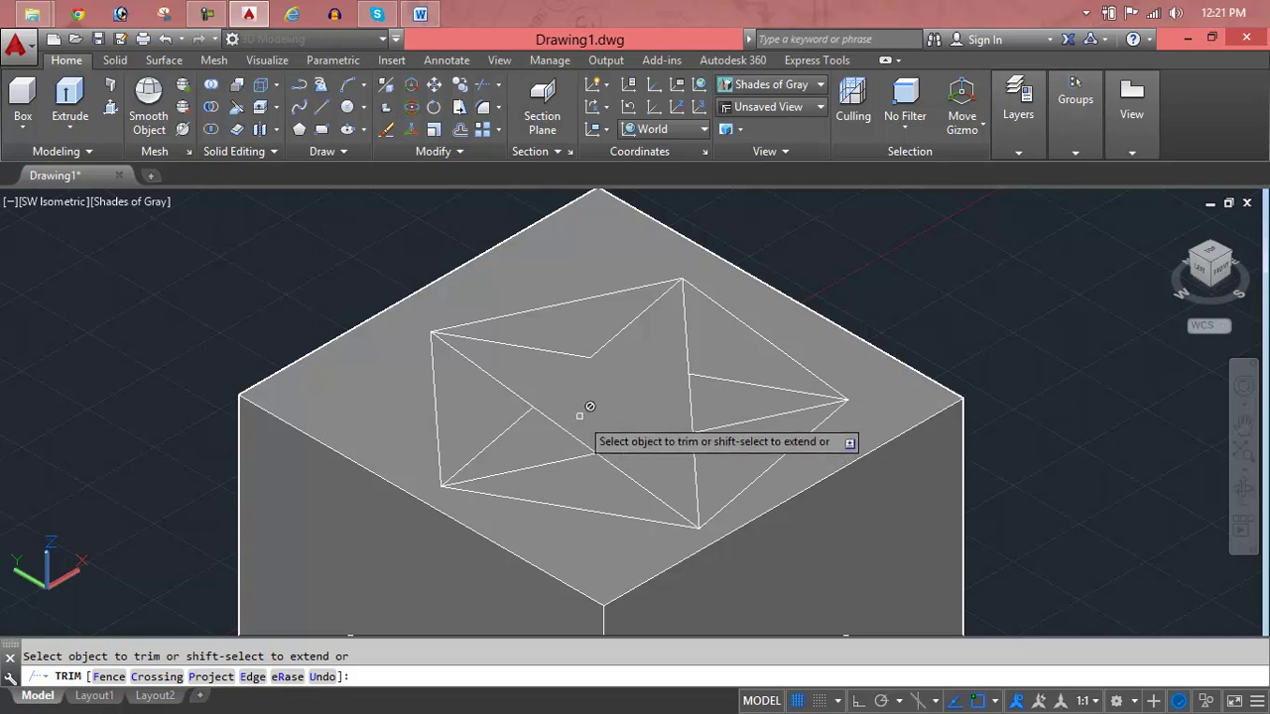
click(569, 424)
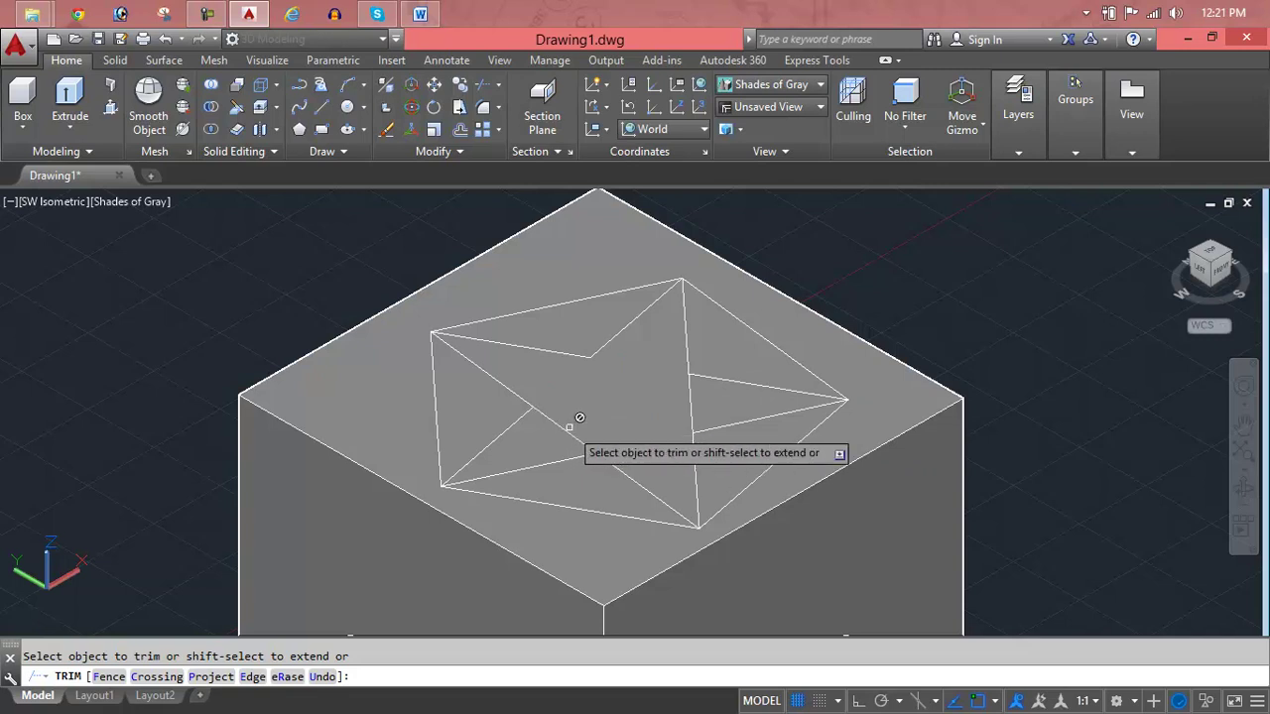
click(568, 427)
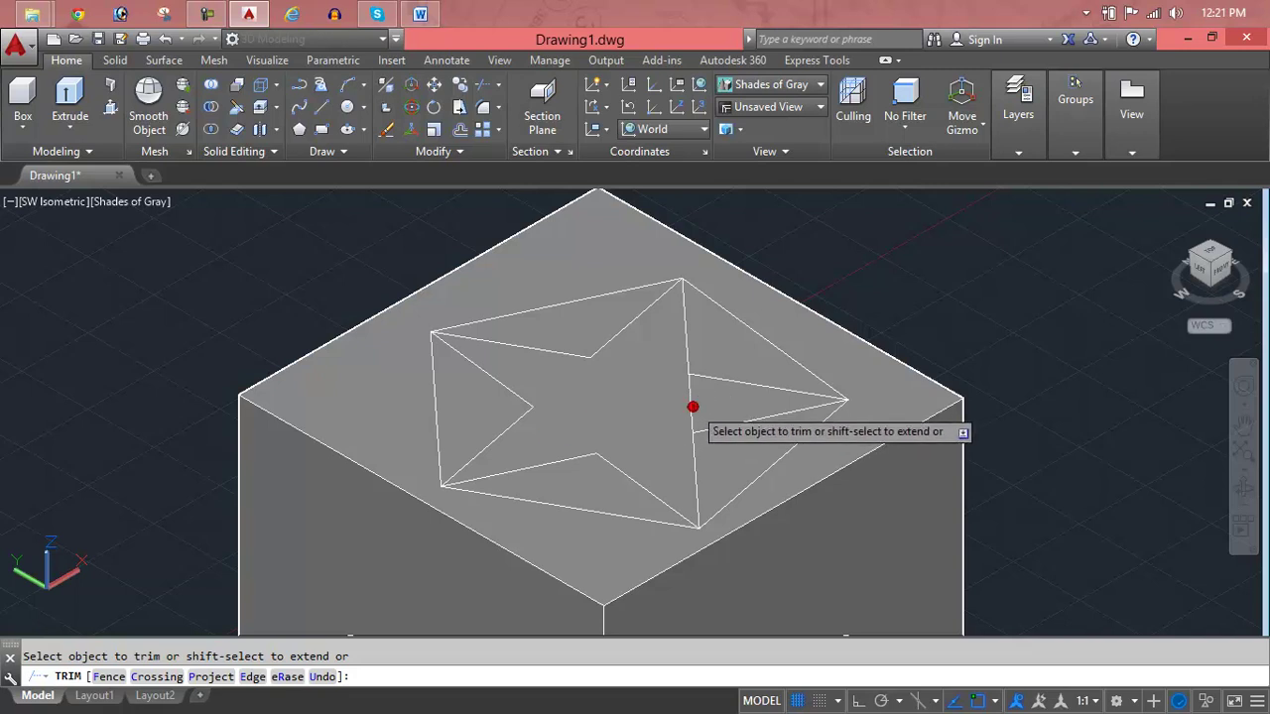
key(Escape)
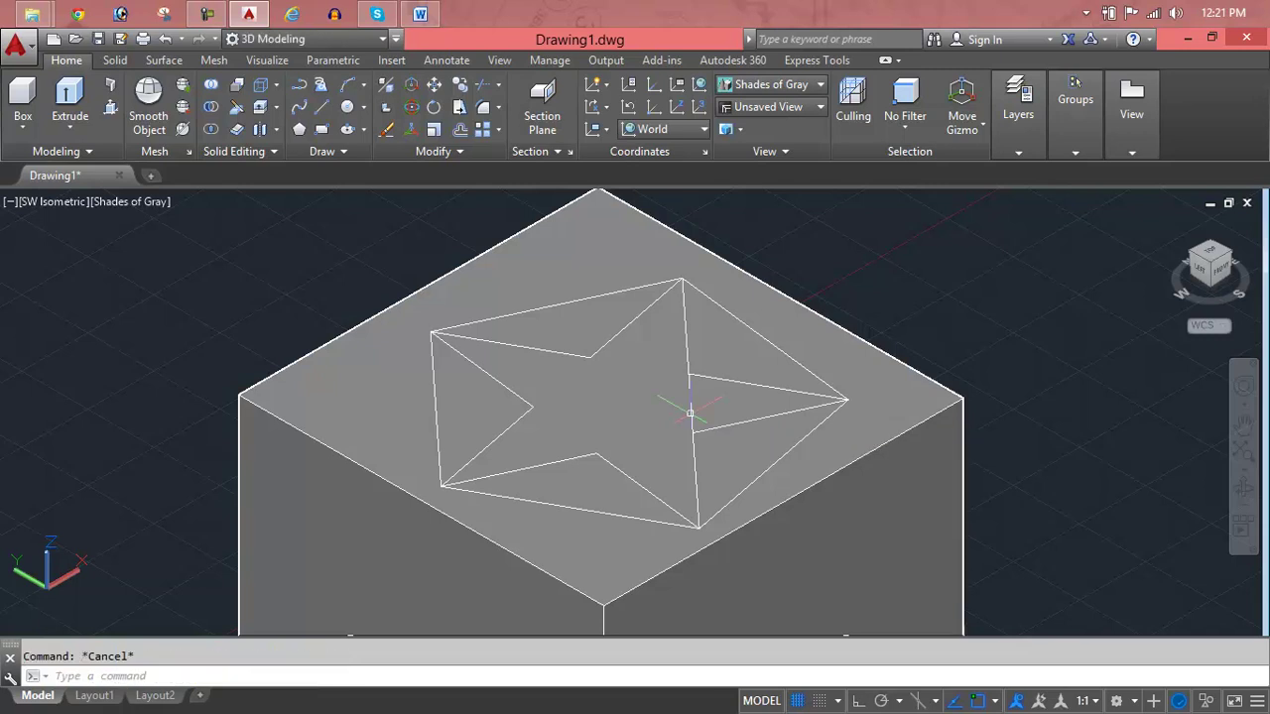
Restart TRIM twice with all objects as cutting edges, then exit without further cuts
text(t)
key(Return)
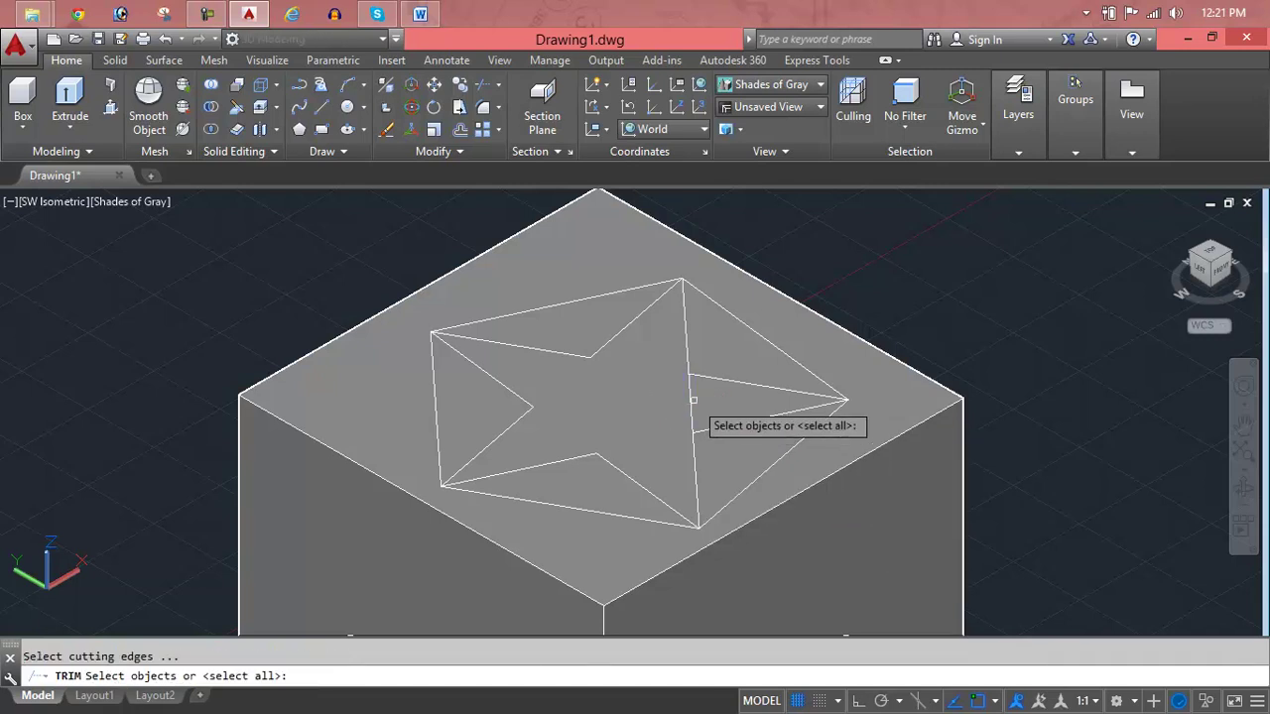
text(1)
key(Return)
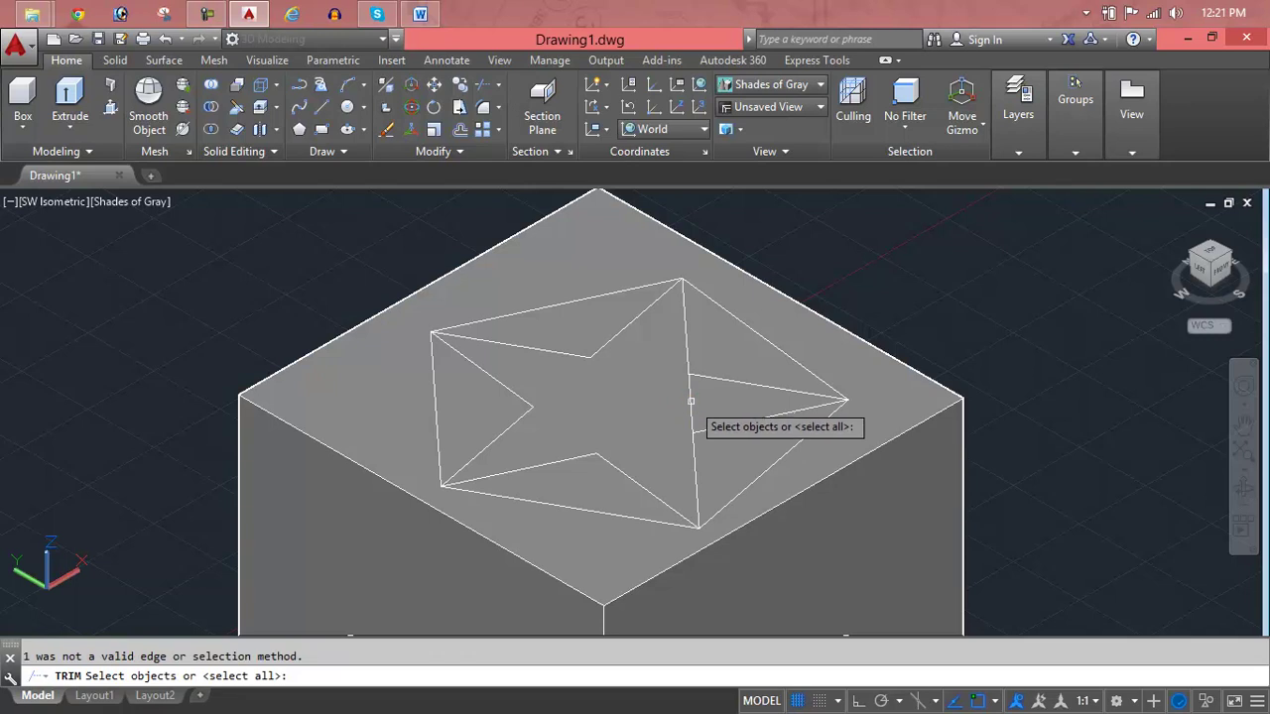
key(Escape)
key(Return)
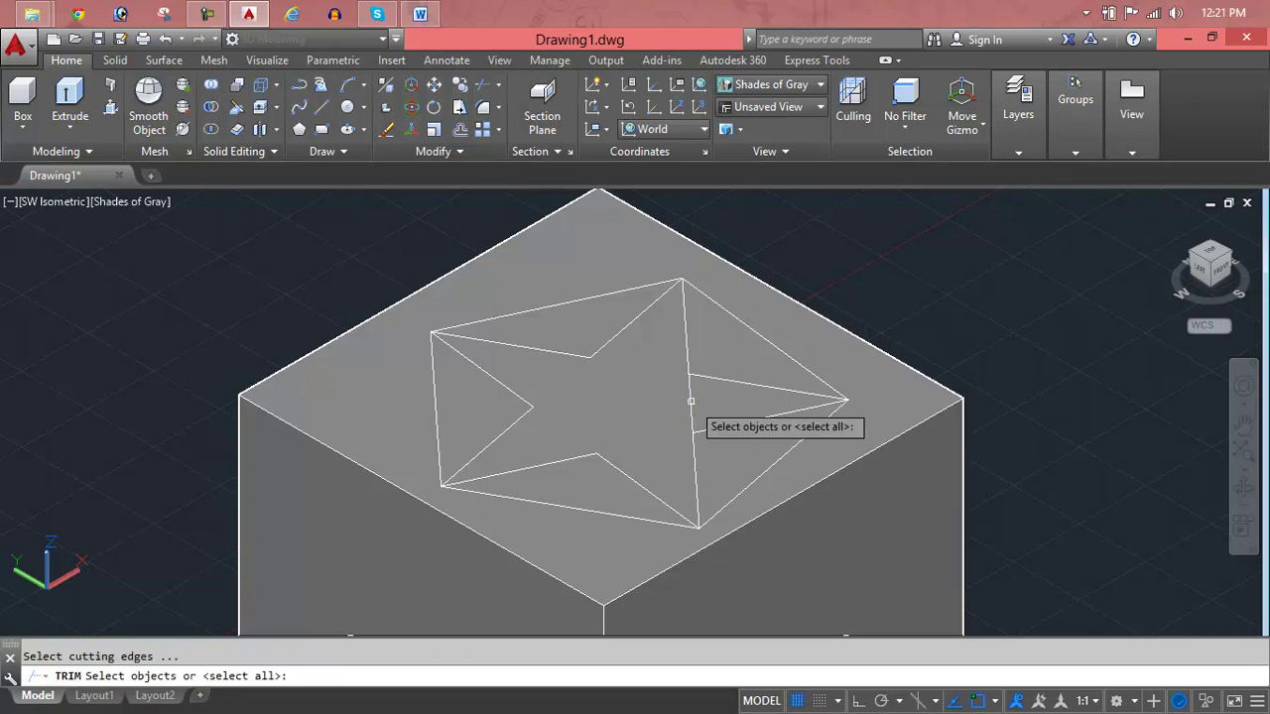
key(Return)
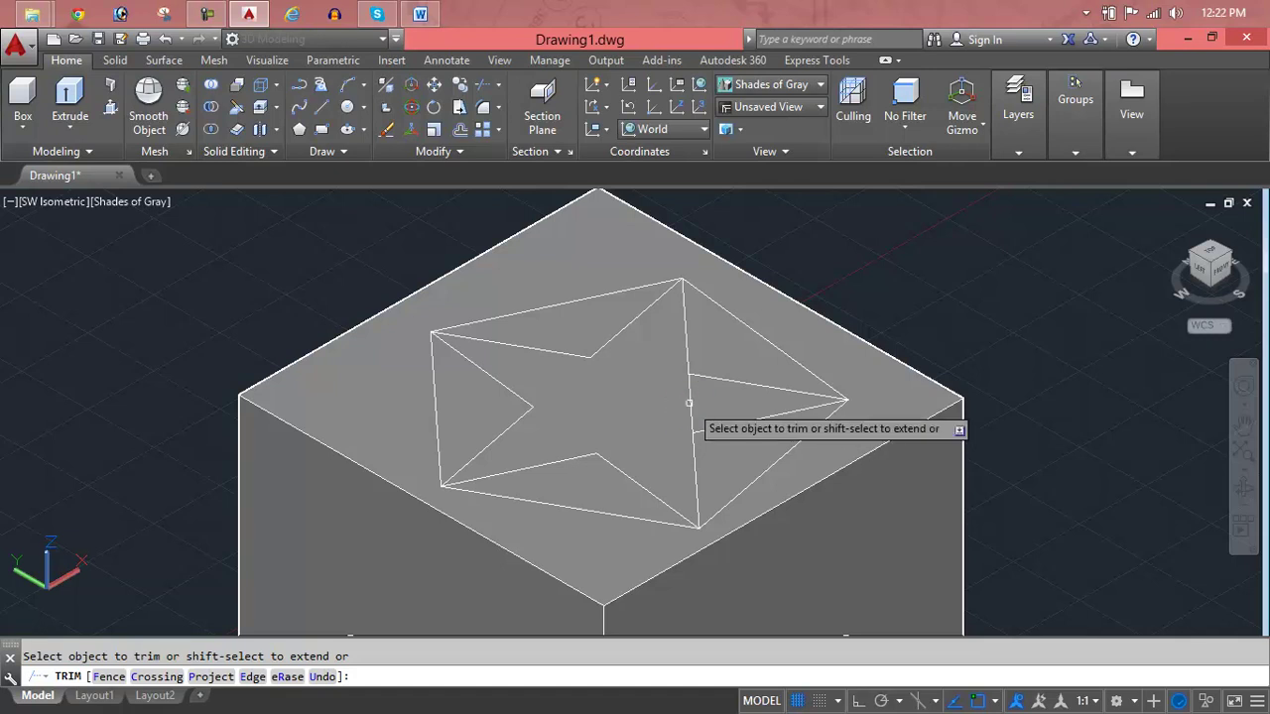
key(Escape)
scroll(688, 403, down, 2)
scroll(694, 385, up, 3)
Delete the pentagon outline surrounding the star
scroll(734, 347, down, 2)
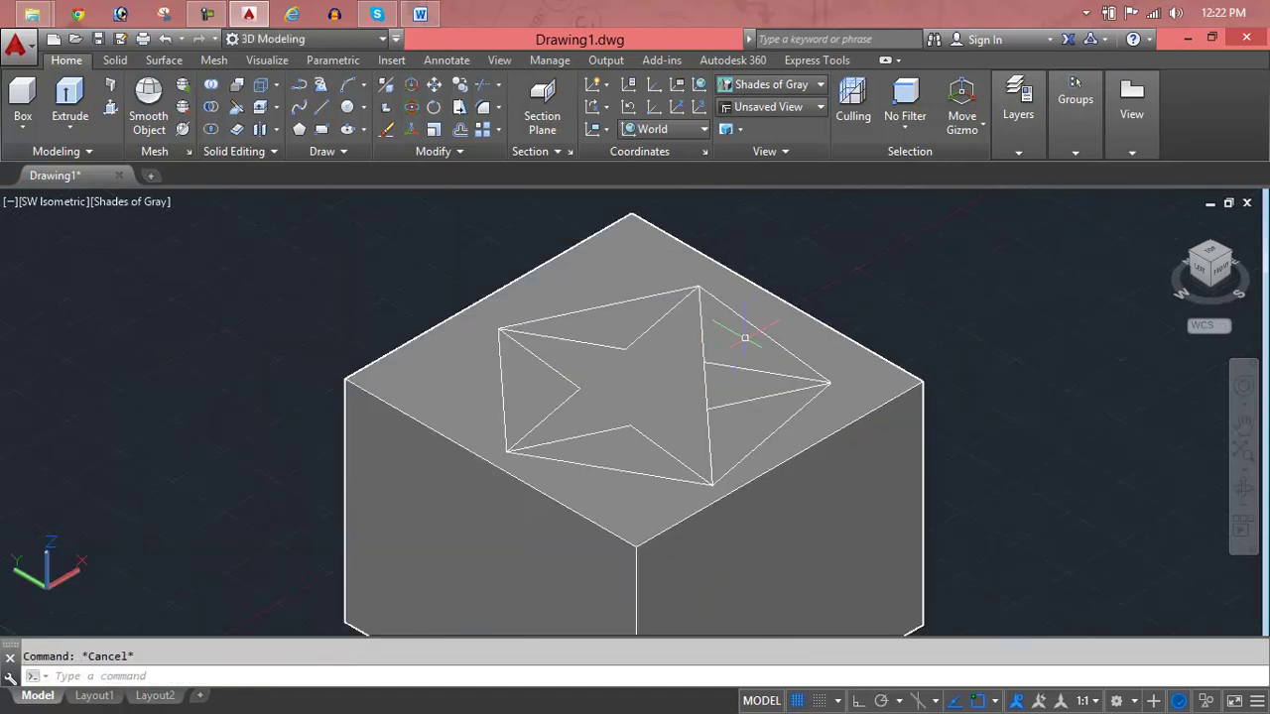
click(755, 326)
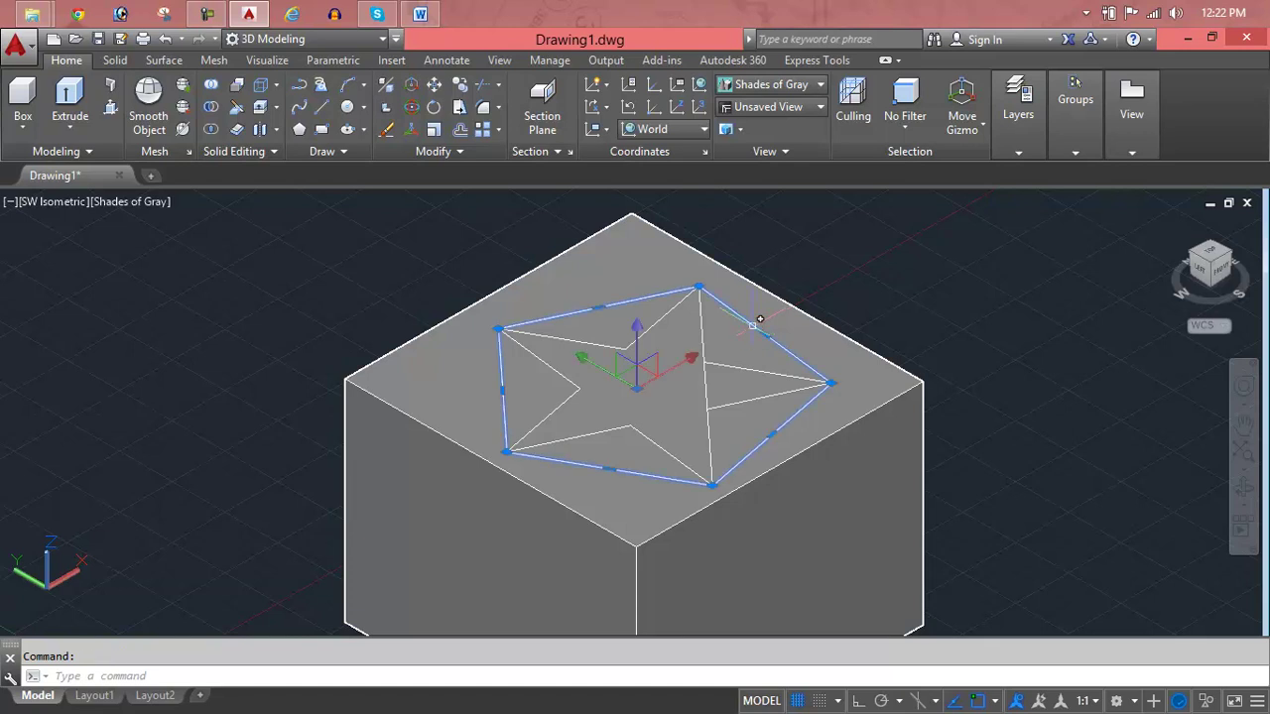
key(Delete)
scroll(714, 363, up, 3)
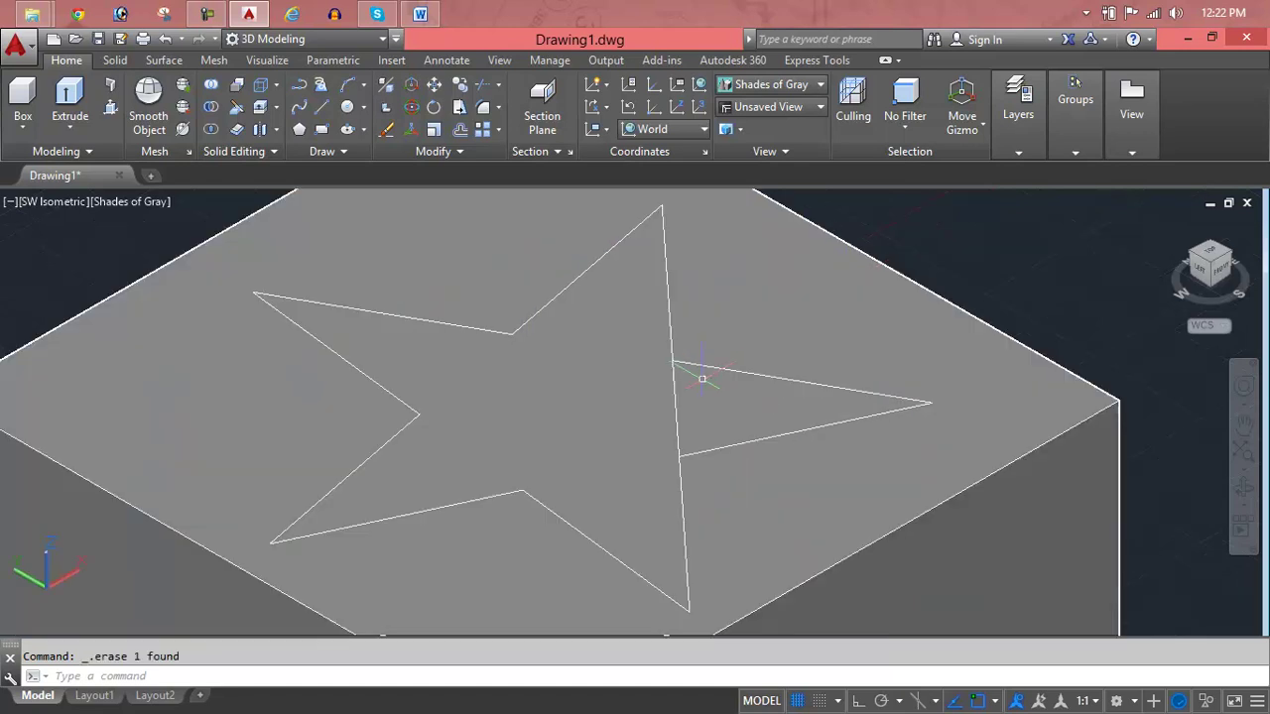
scroll(684, 375, up, 3)
scroll(635, 372, up, 3)
key(Escape)
Trim near the star's right point with all objects as cutting edges, then zoom out
text(tr)
key(Return)
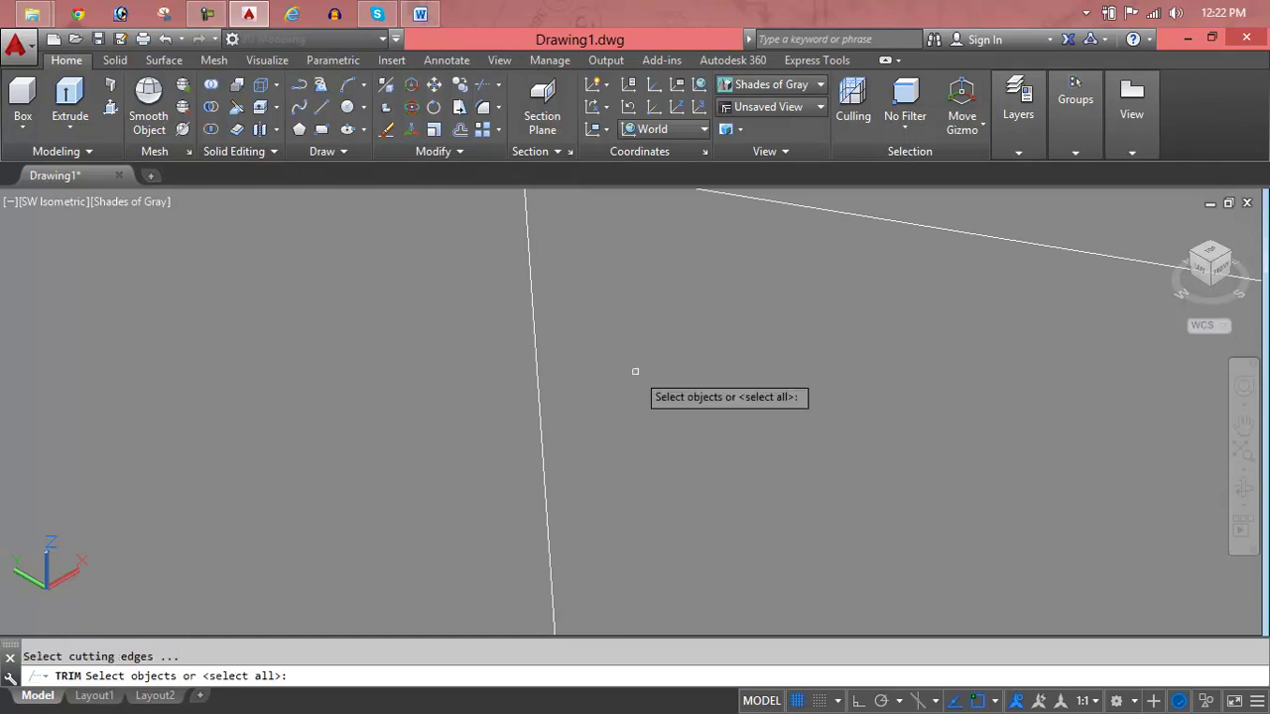
key(Return)
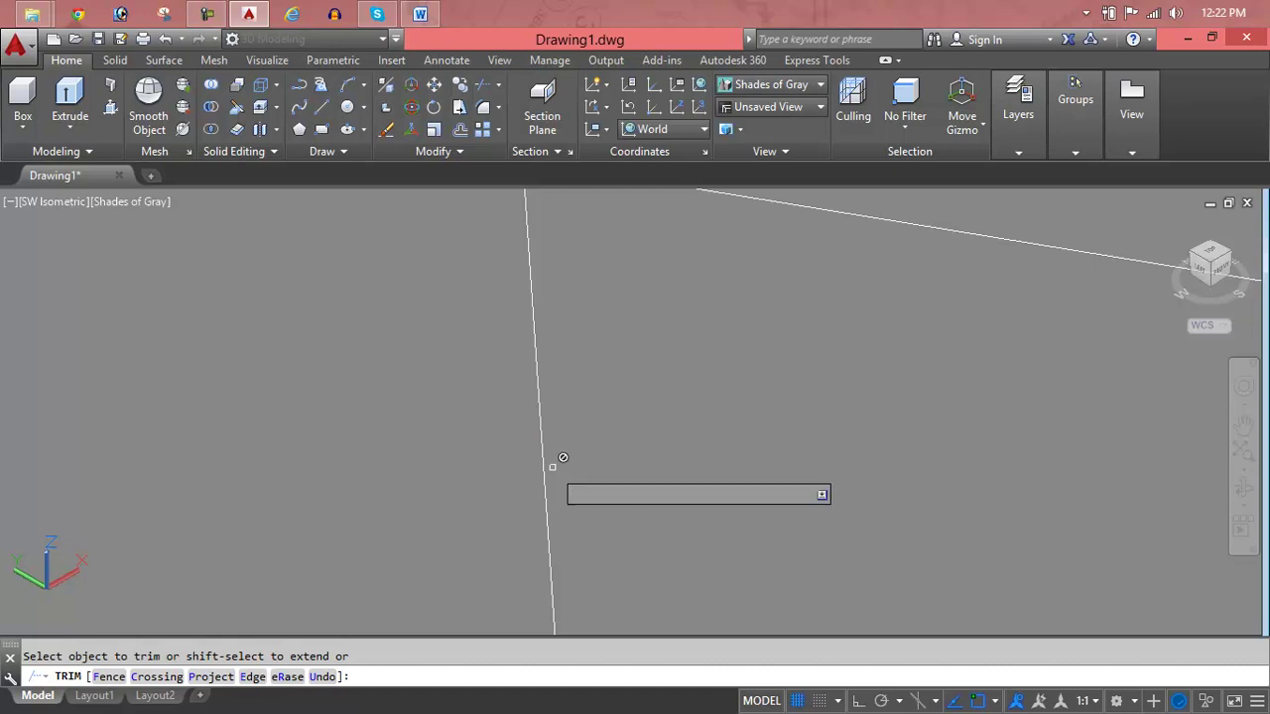
scroll(517, 458, down, 2)
scroll(513, 459, down, 3)
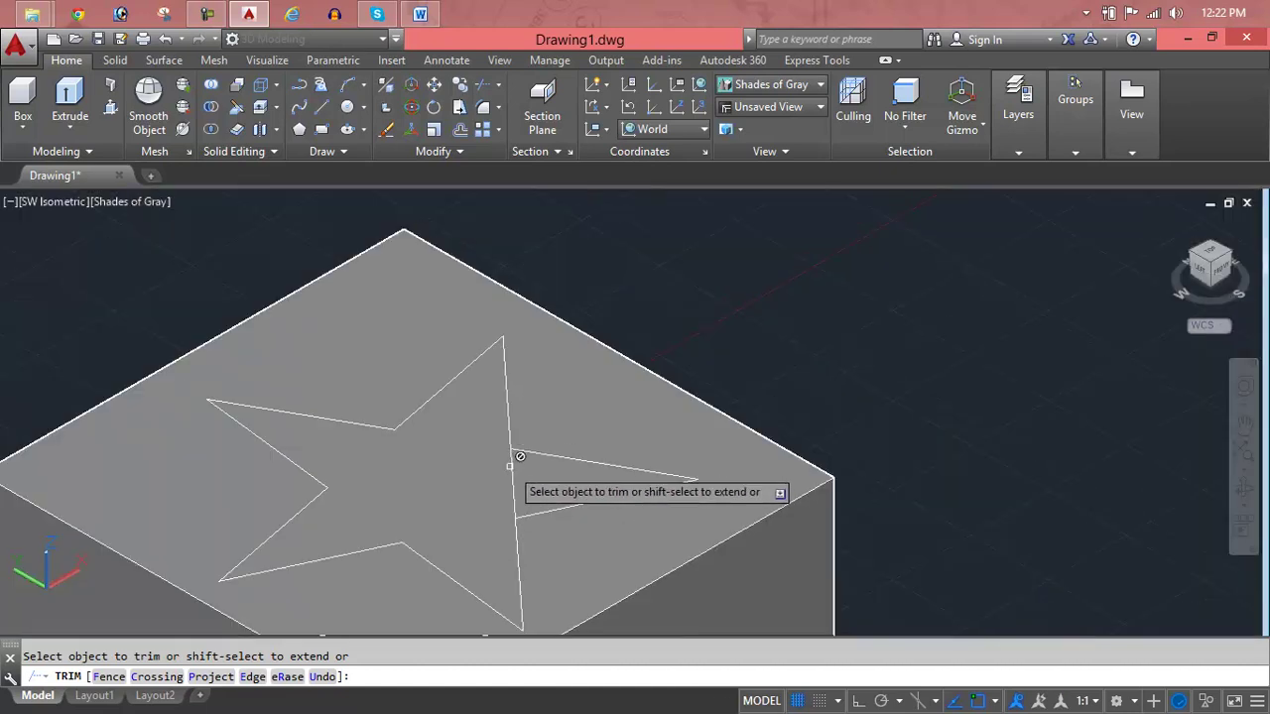
key(Escape)
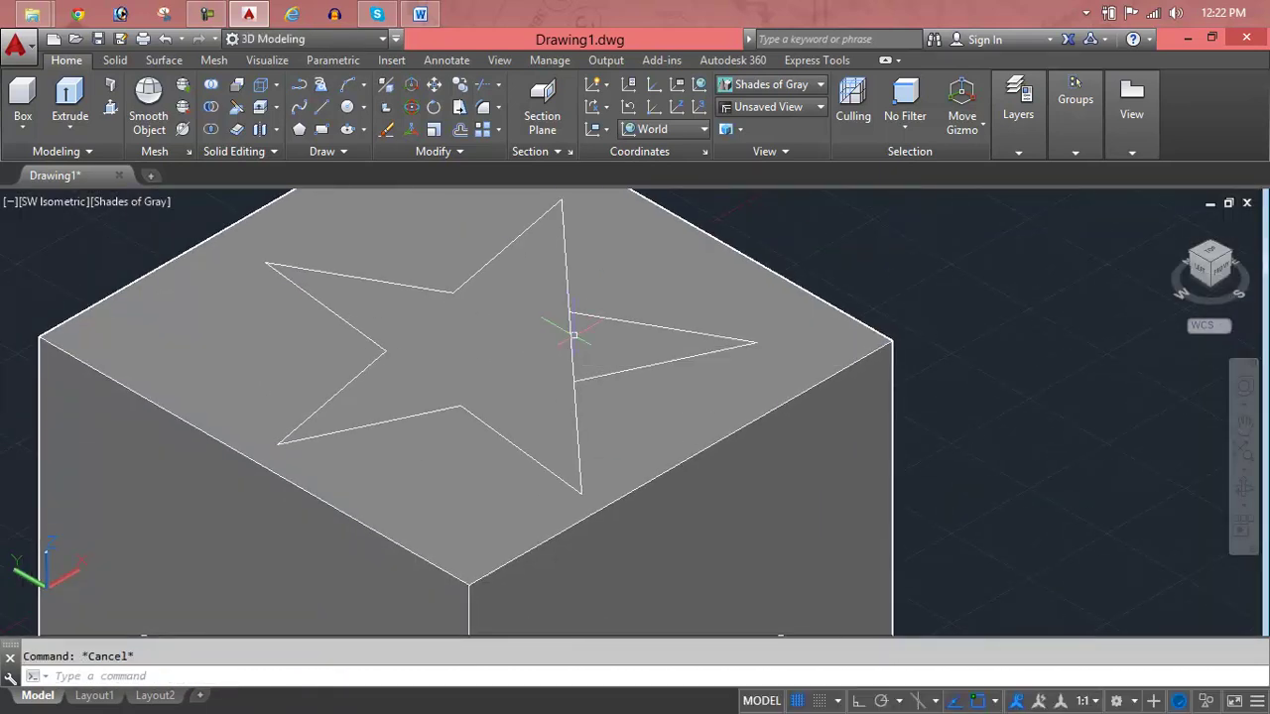
click(573, 337)
key(Escape)
scroll(571, 343, down, 2)
scroll(571, 343, down, 1)
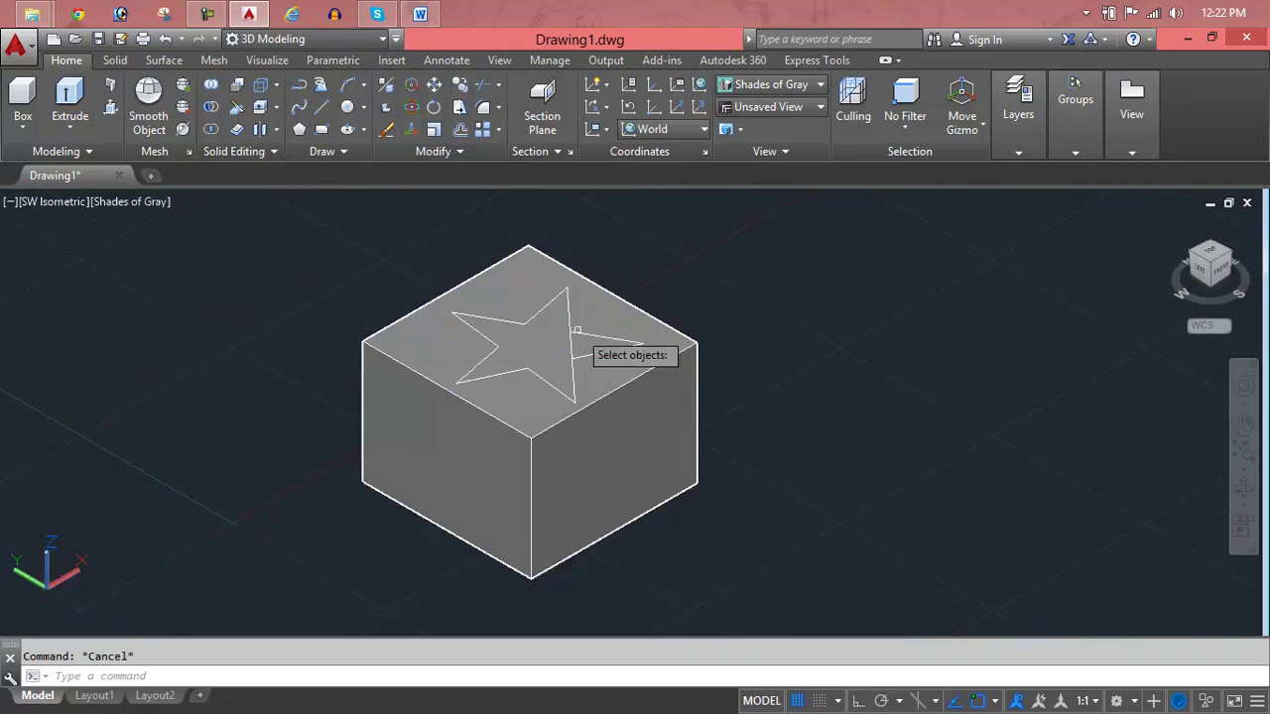
Try moving the box solid with M three times, cancelling each attempt
text(m)
key(Return)
click(578, 334)
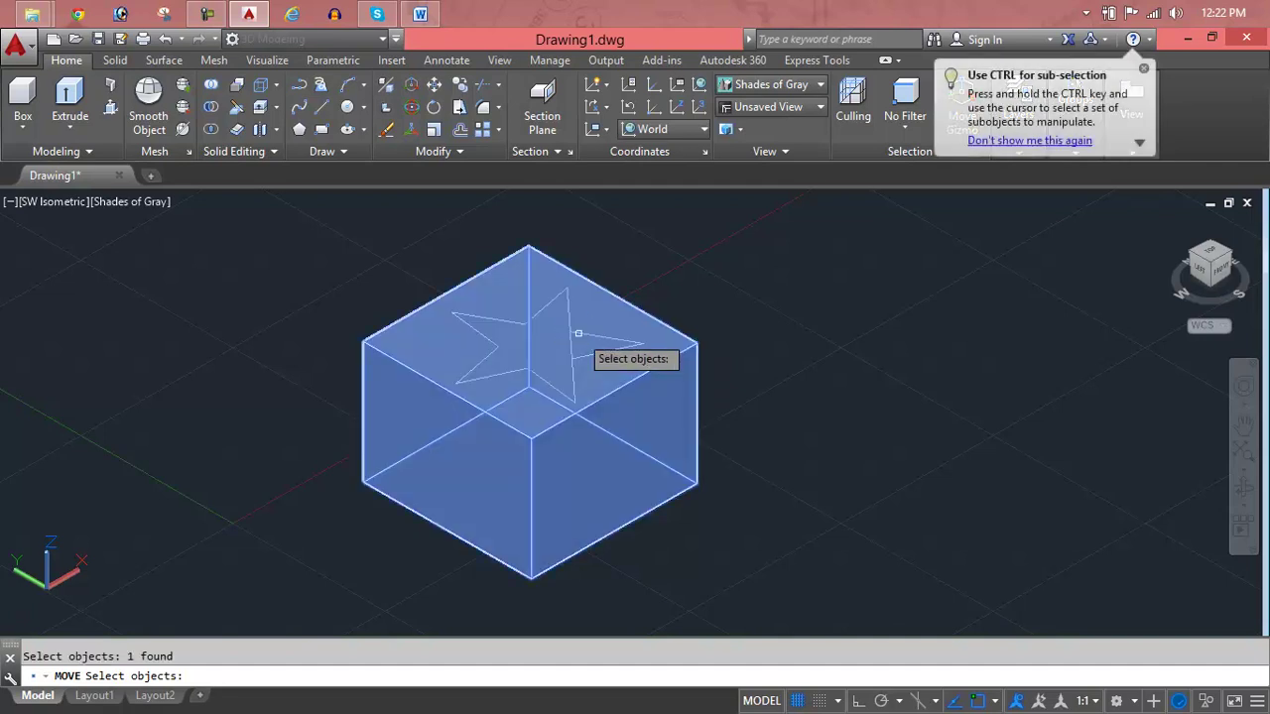
key(Escape)
text(m)
key(Return)
click(578, 334)
key(Escape)
scroll(578, 334, up, 5)
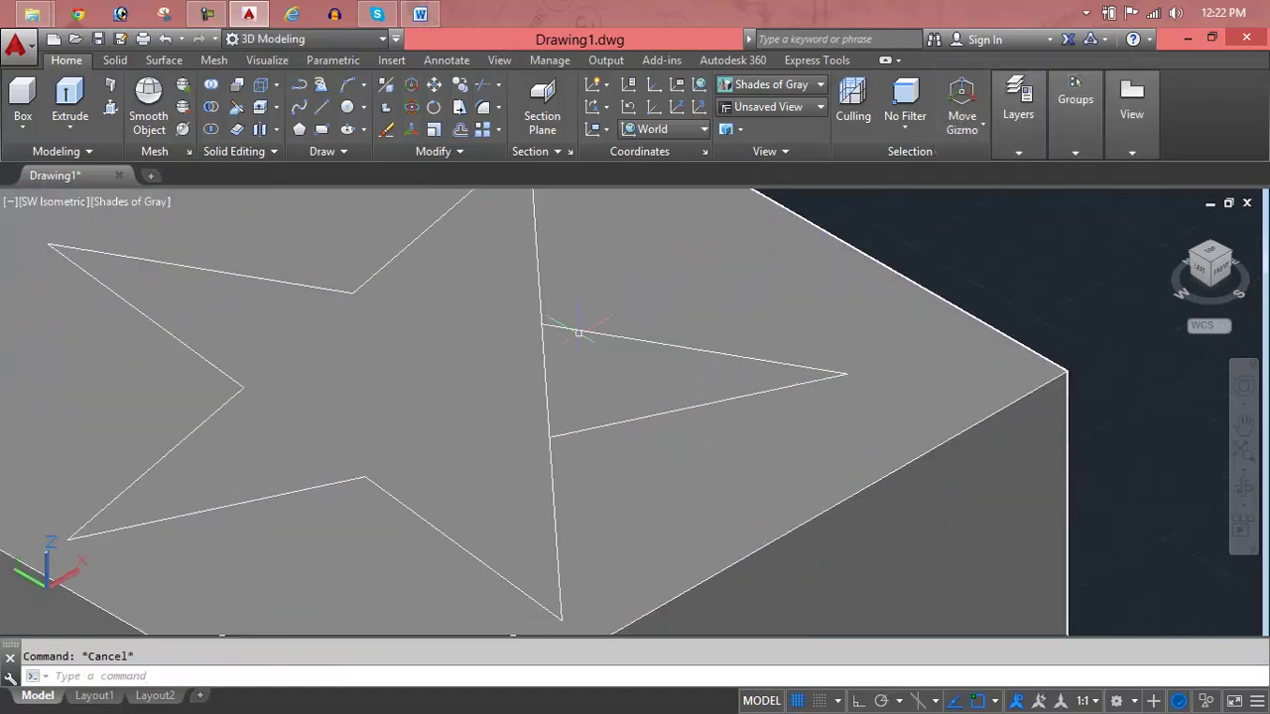
key(Return)
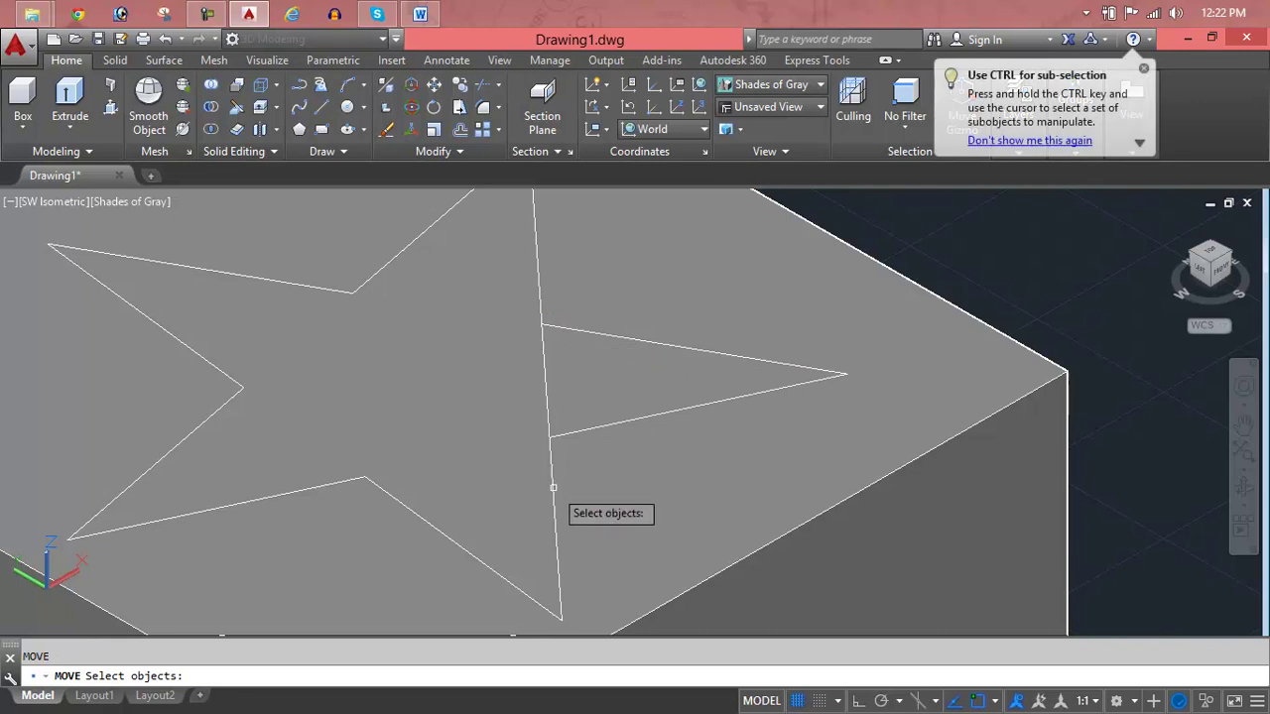
click(554, 485)
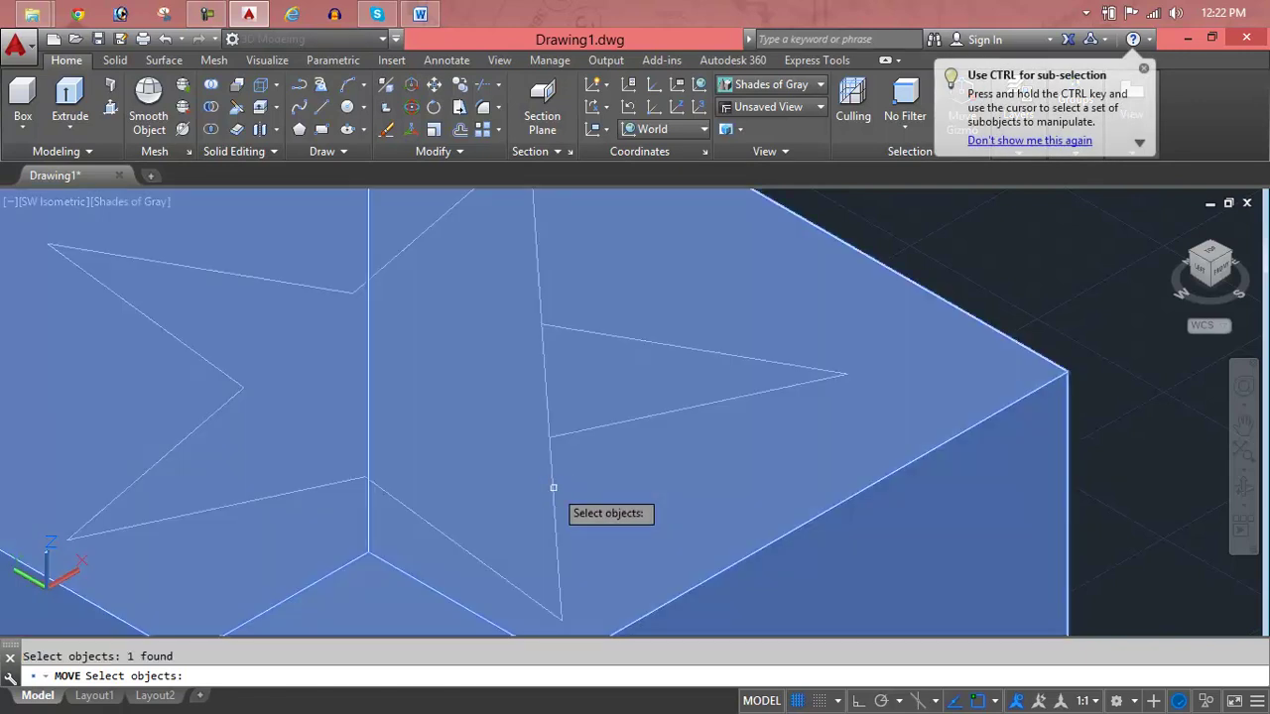
key(Escape)
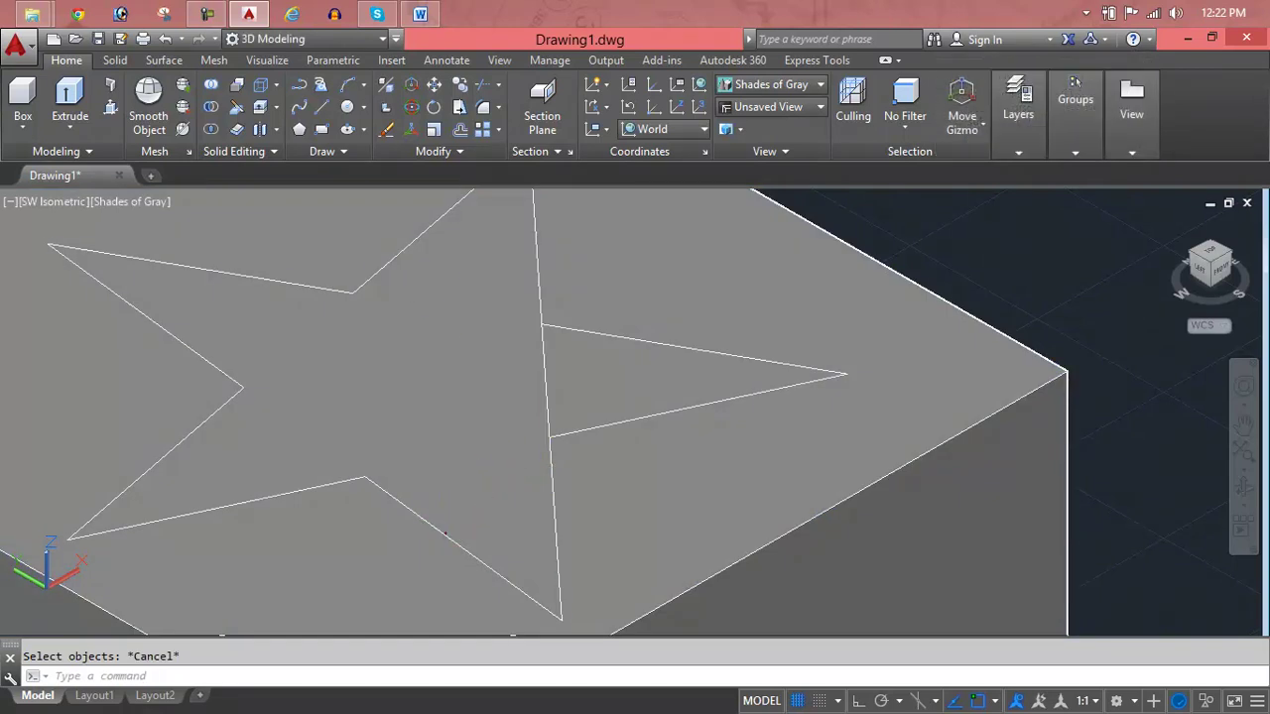
Select the star outline and the small triangle at its right point, testing corner grips without changes
click(445, 532)
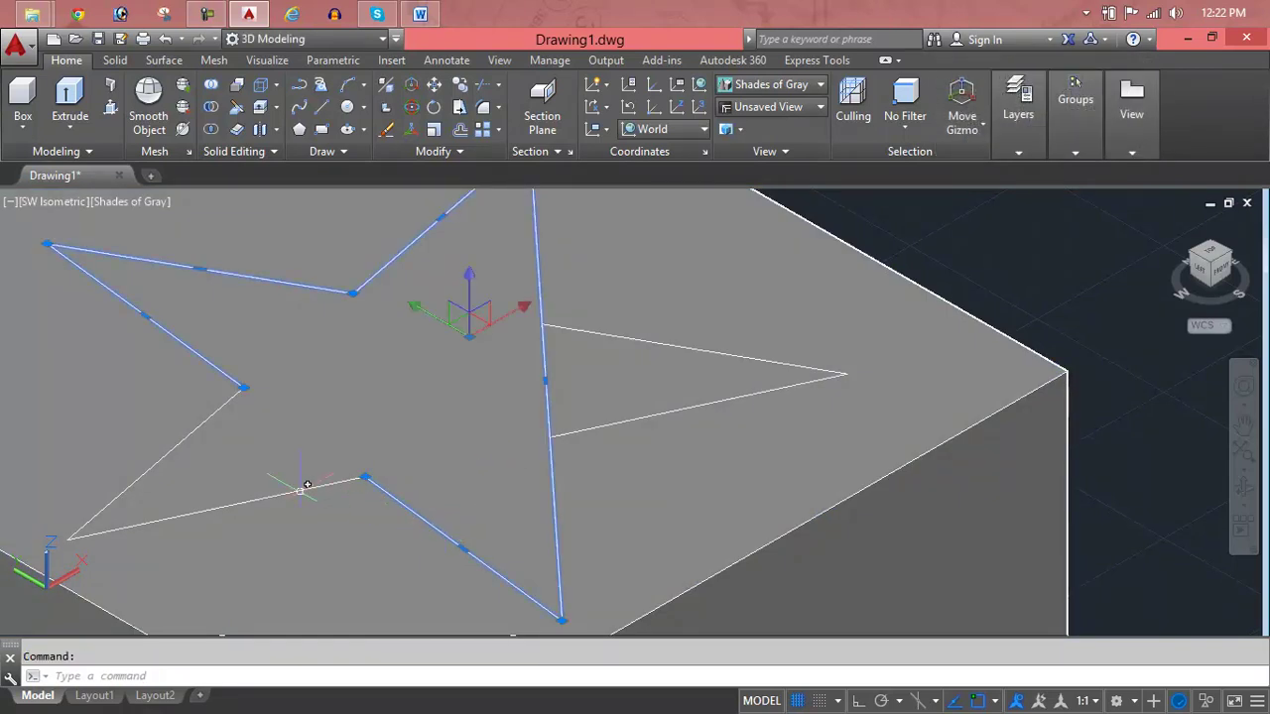
click(298, 492)
key(Escape)
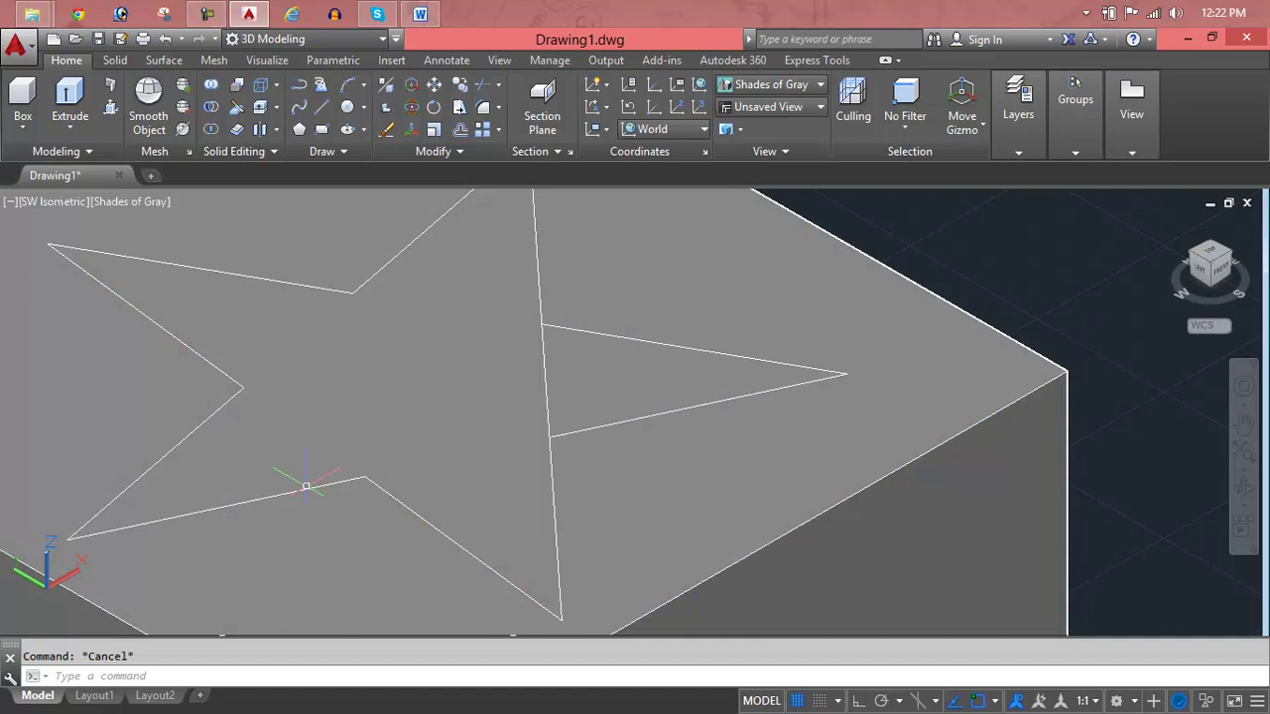
click(580, 432)
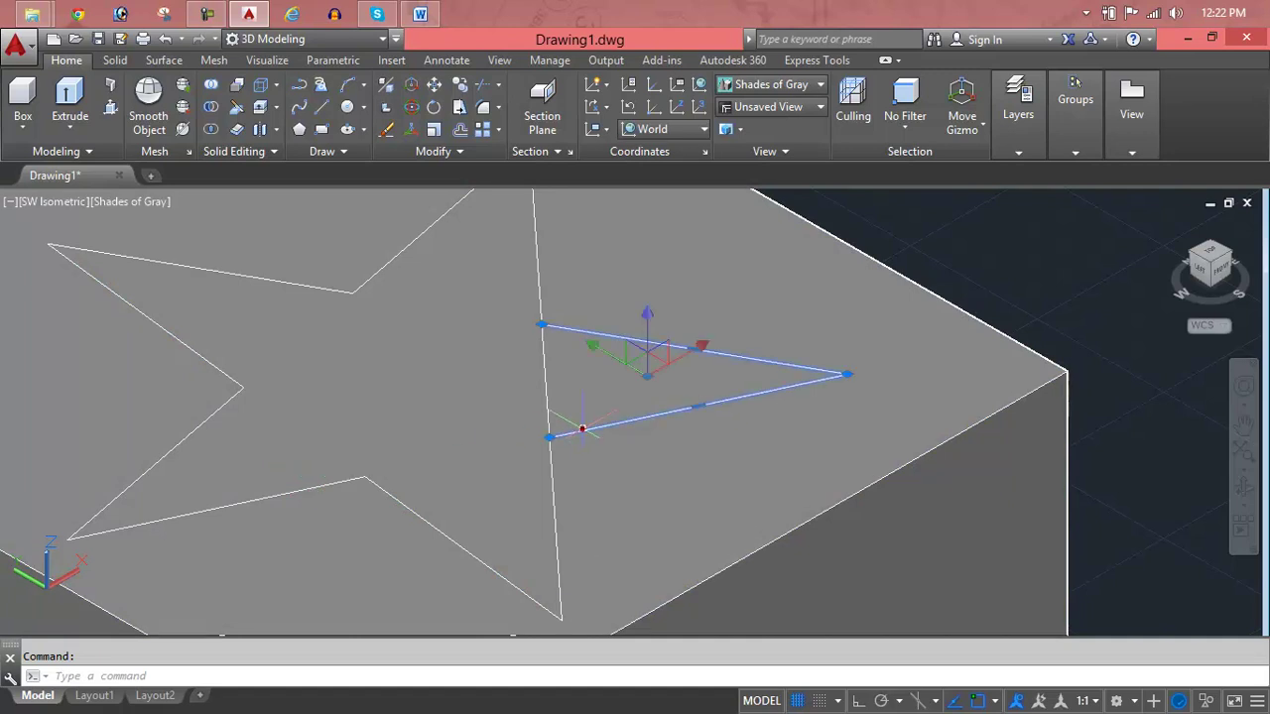
scroll(549, 436, up, 5)
click(548, 437)
key(Escape)
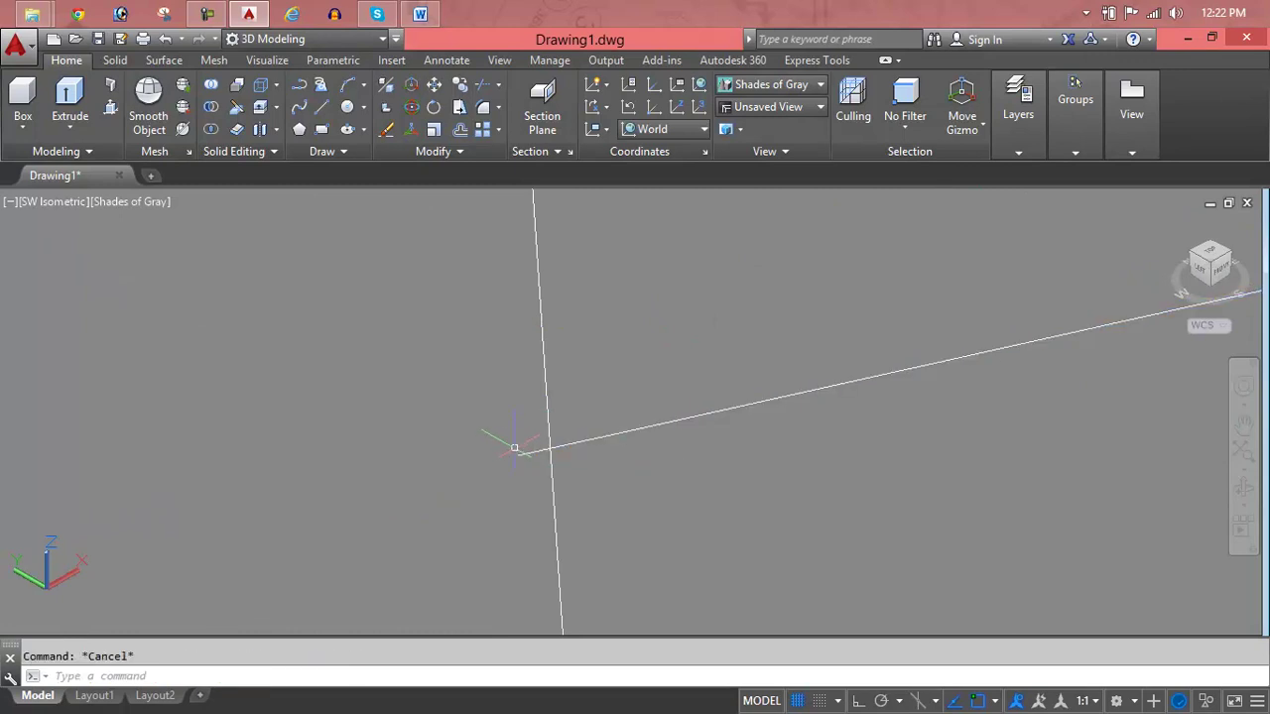
scroll(516, 446, down, 3)
click(553, 264)
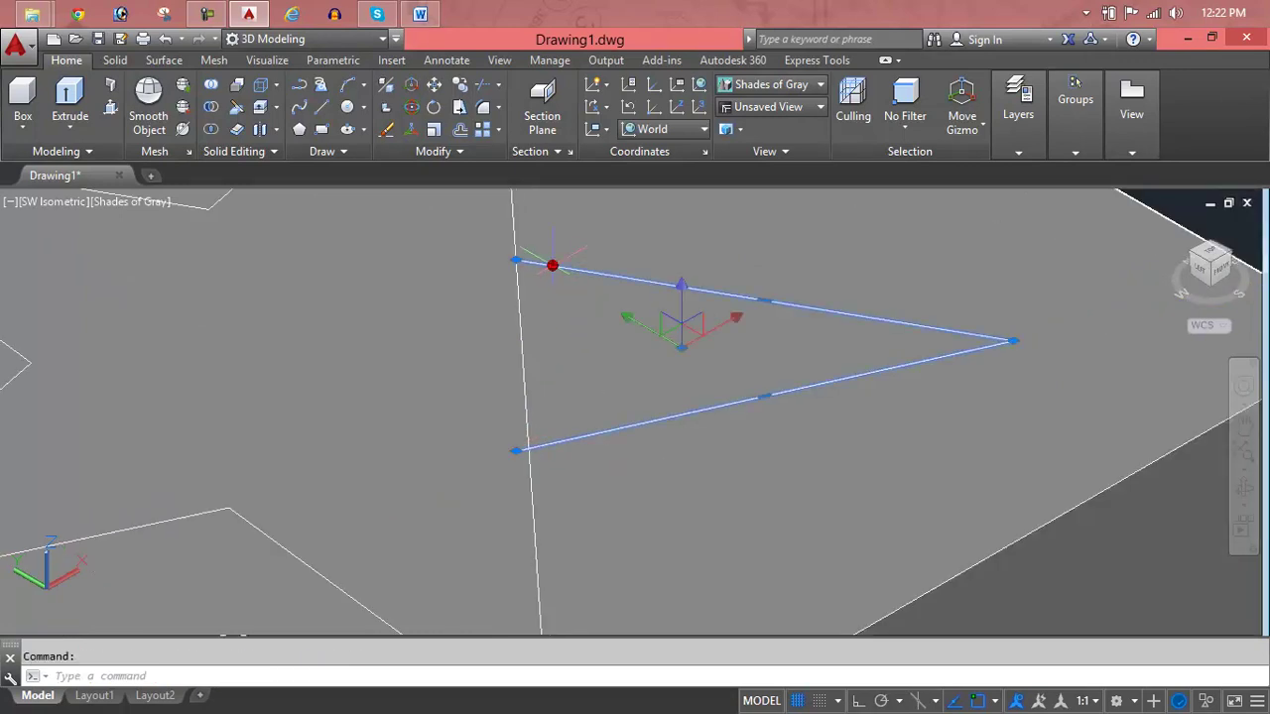
click(517, 256)
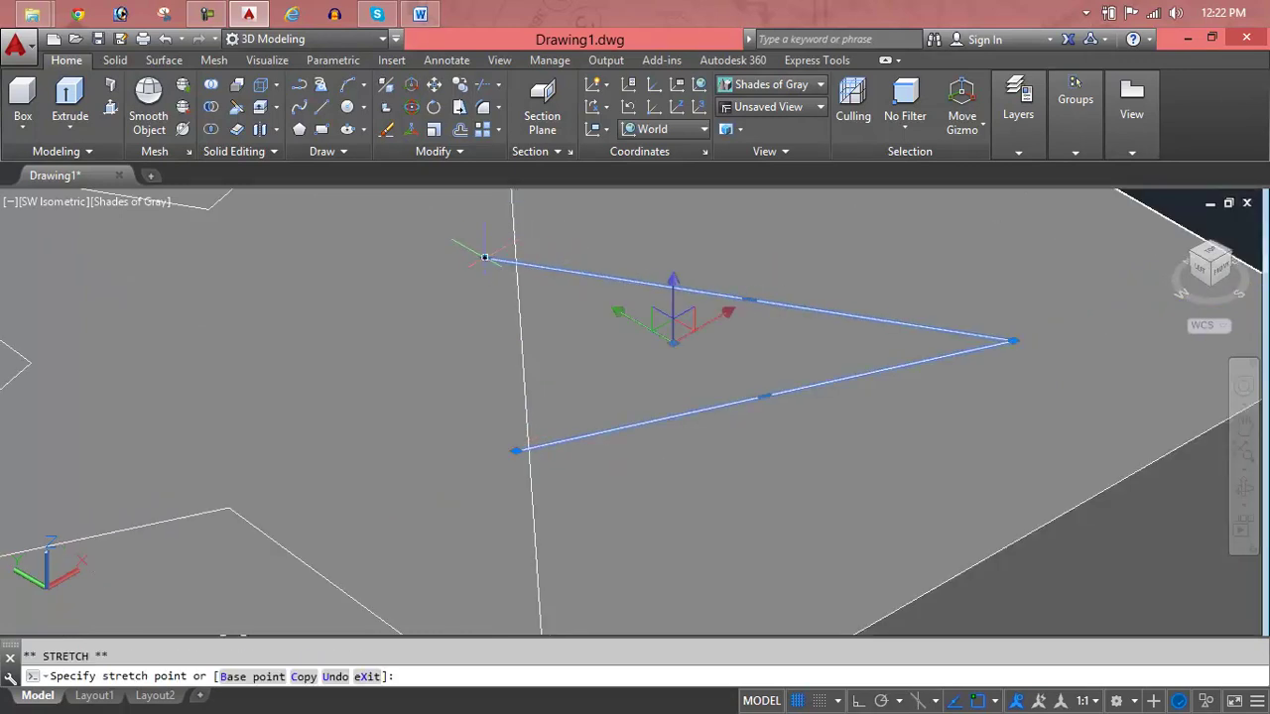
click(516, 258)
key(Escape)
Zoom out and launch TRIM at the star's right point
scroll(553, 343, down, 2)
scroll(553, 343, down, 2)
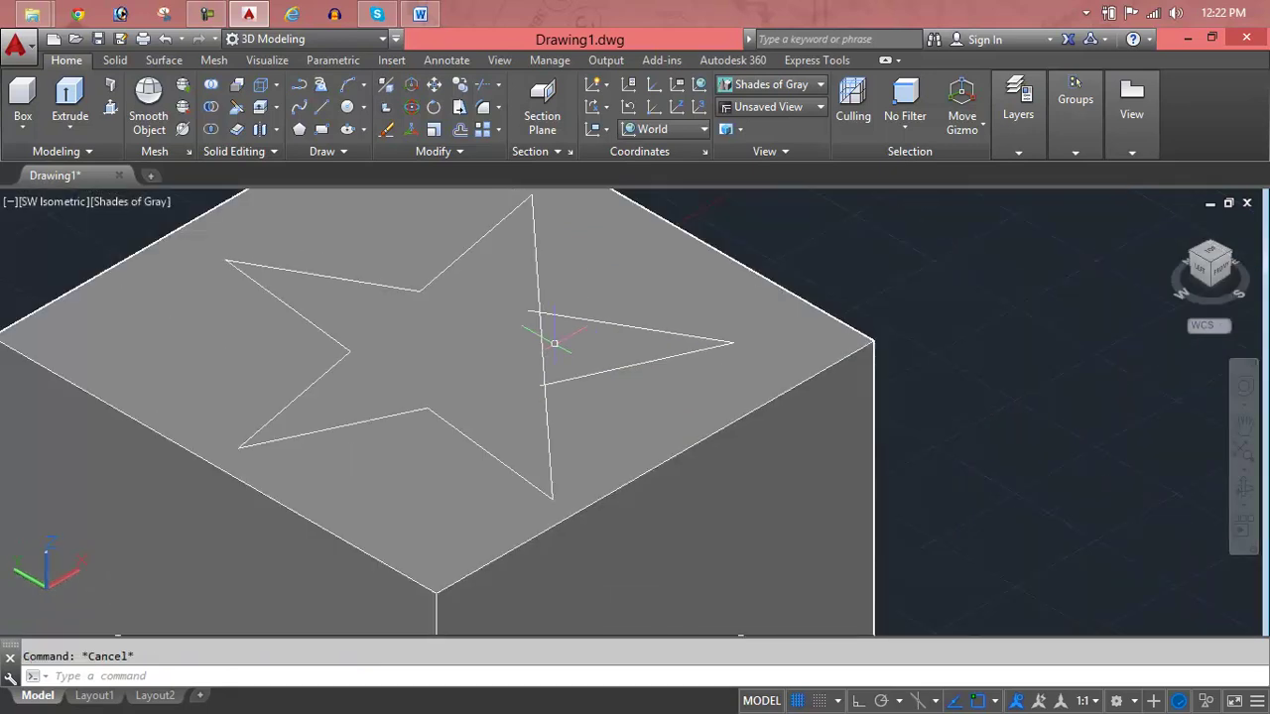
text(ts or)
key(Return)
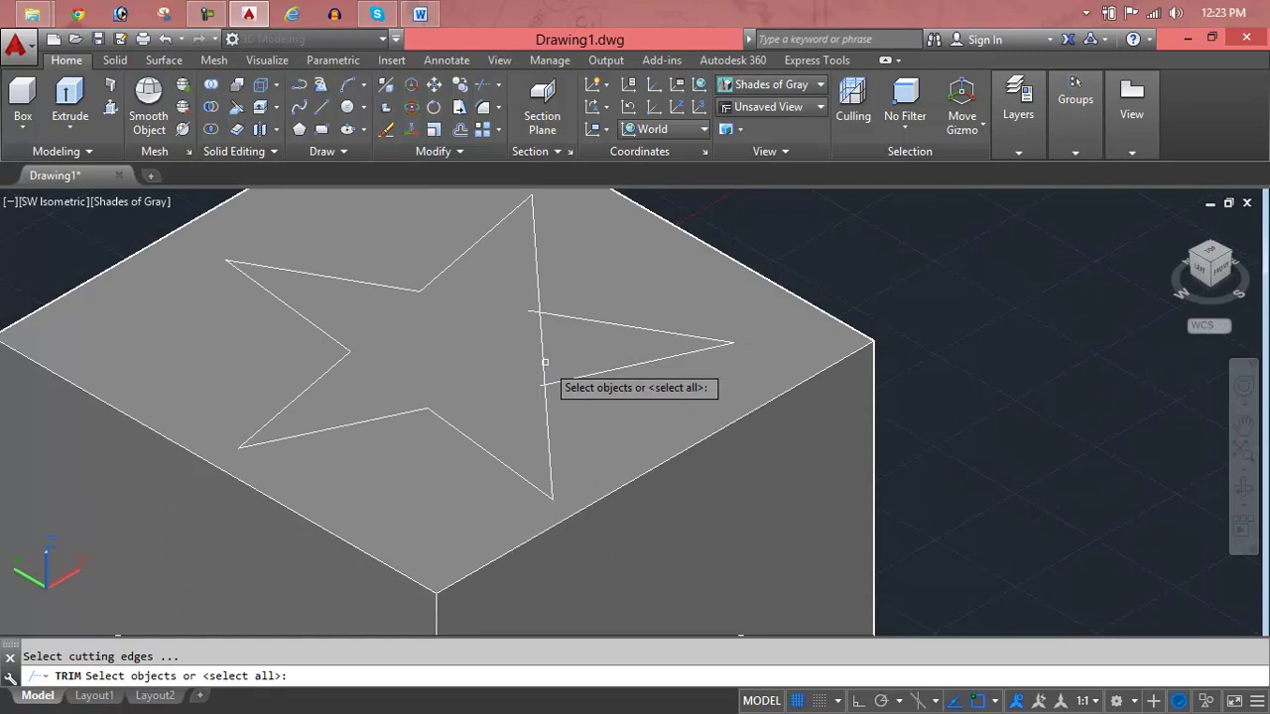
Trim the stray segment inside the star, using all objects as cutting edges
key(Return)
click(543, 355)
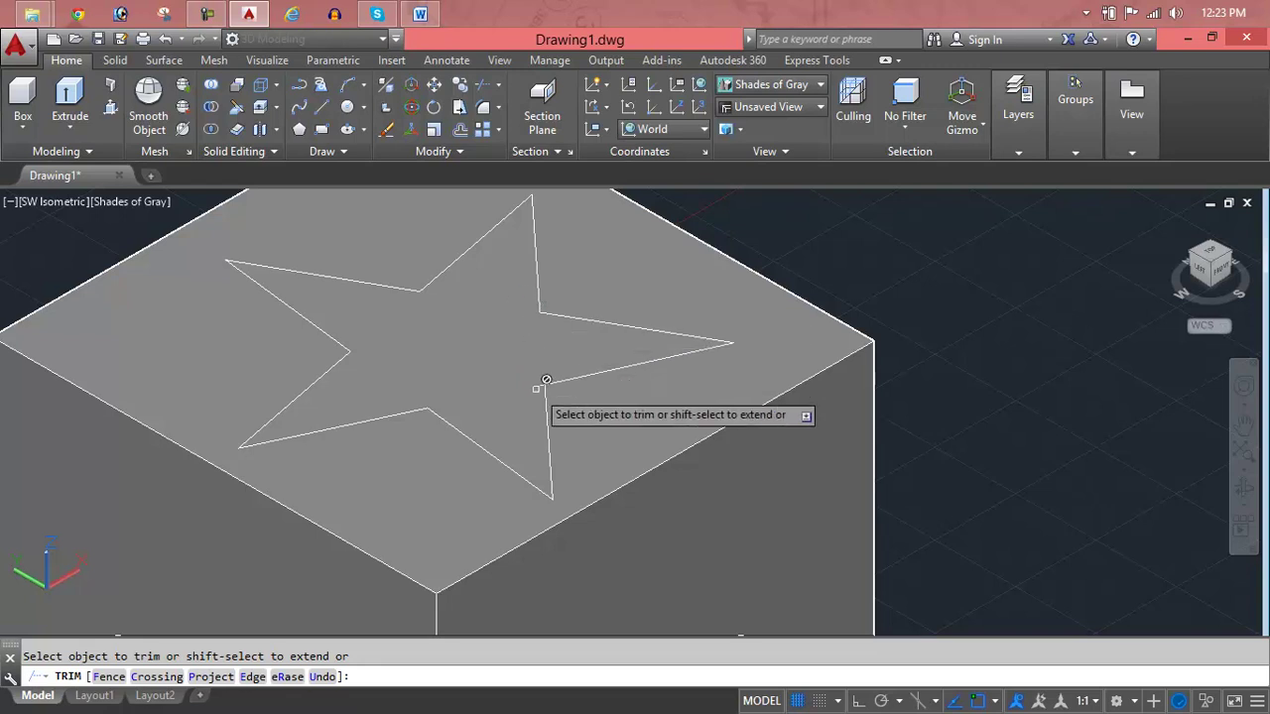
scroll(544, 389, up, 2)
scroll(545, 394, up, 3)
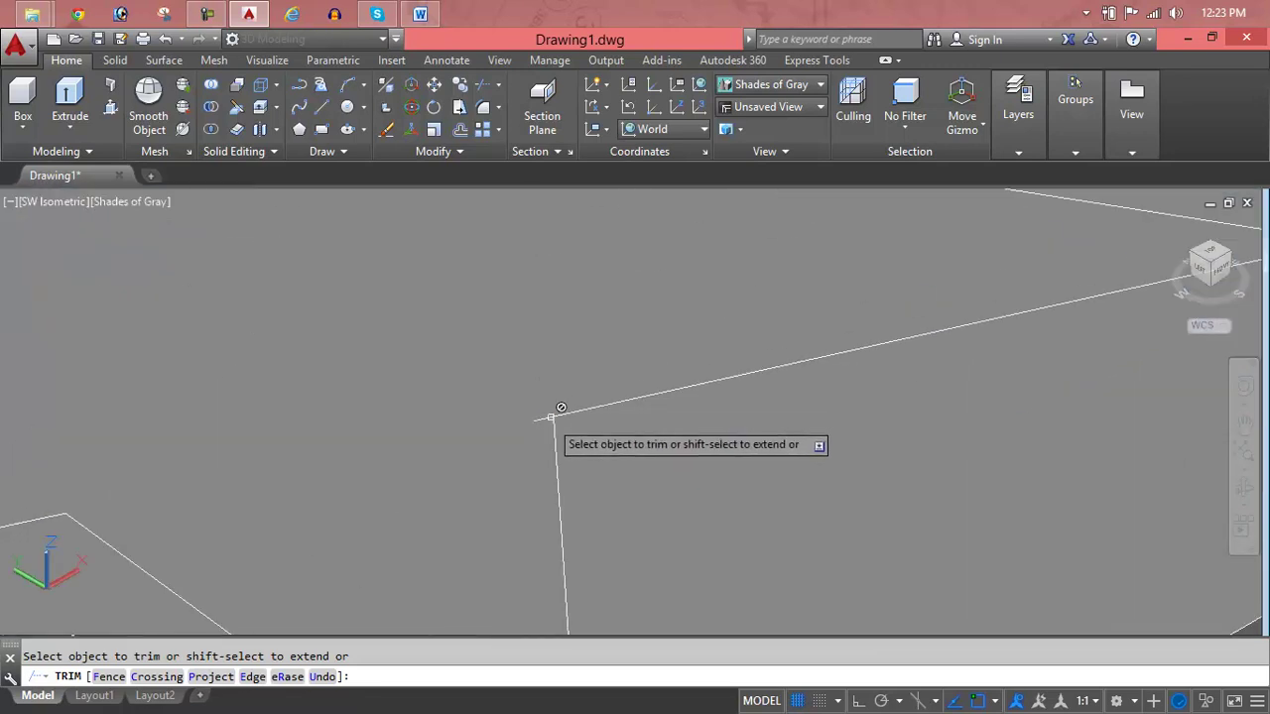
scroll(561, 406, down, 3)
scroll(565, 398, down, 2)
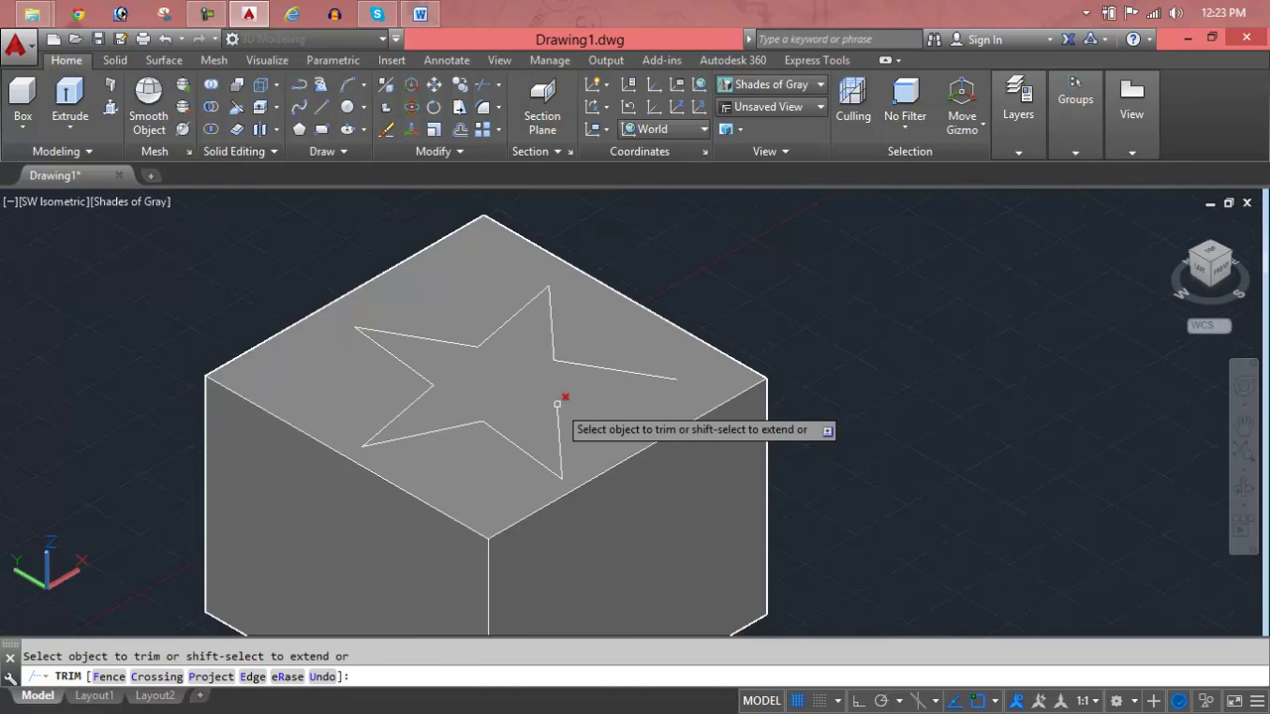
key(Escape)
Re-centre the box in the view and check the box and star edge selections
scroll(751, 355, down, 2)
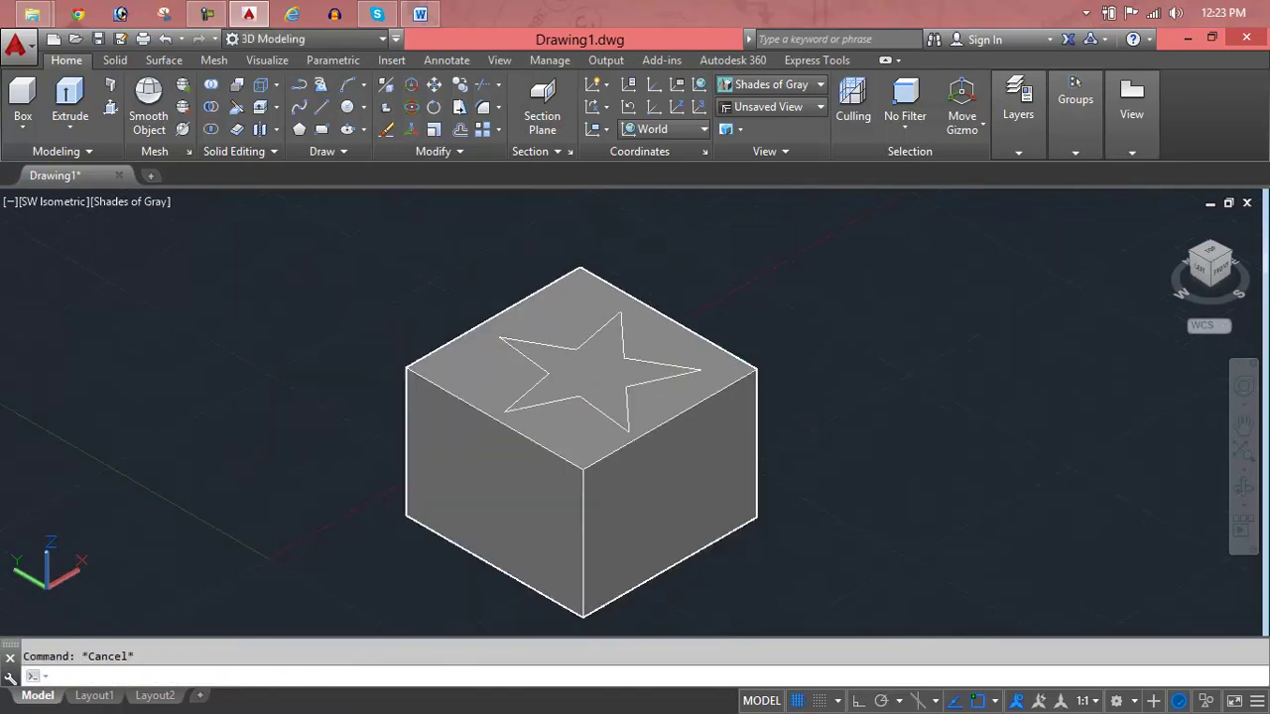
middle_drag(751, 355, 640, 359)
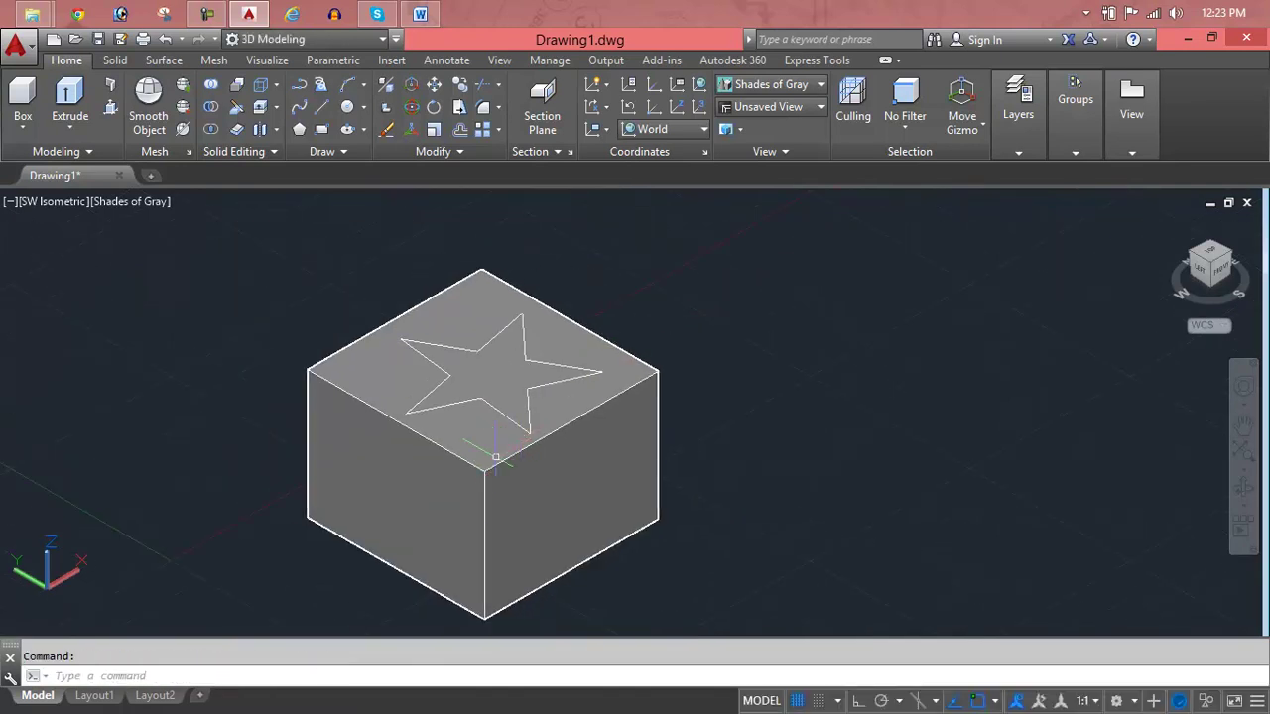
key(Escape)
click(529, 408)
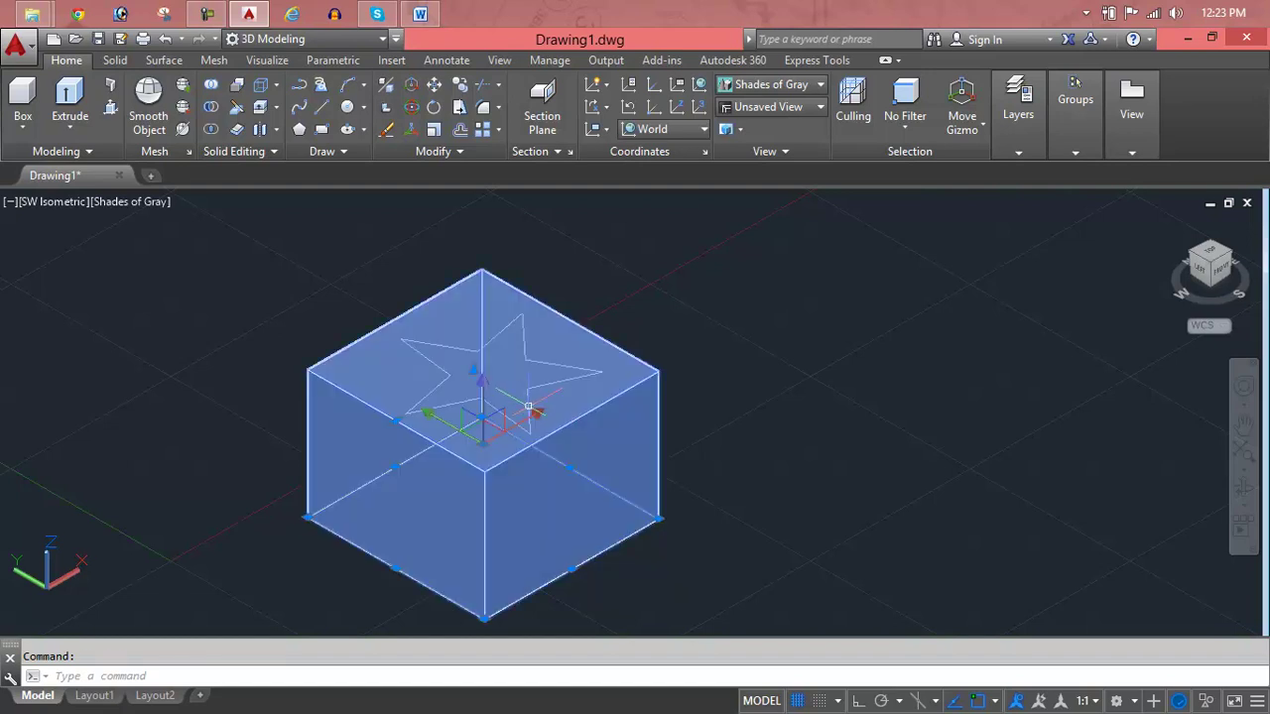
key(Escape)
scroll(491, 375, up, 4)
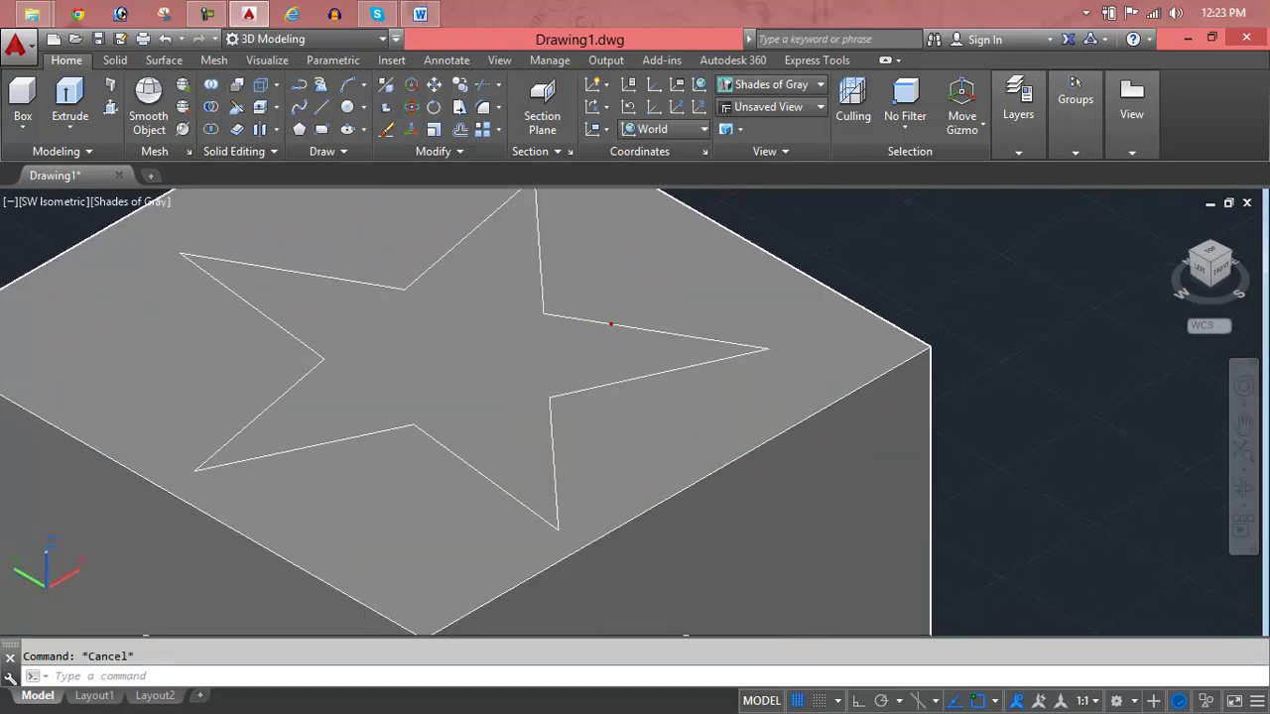
click(611, 323)
key(Escape)
scroll(611, 324, down, 4)
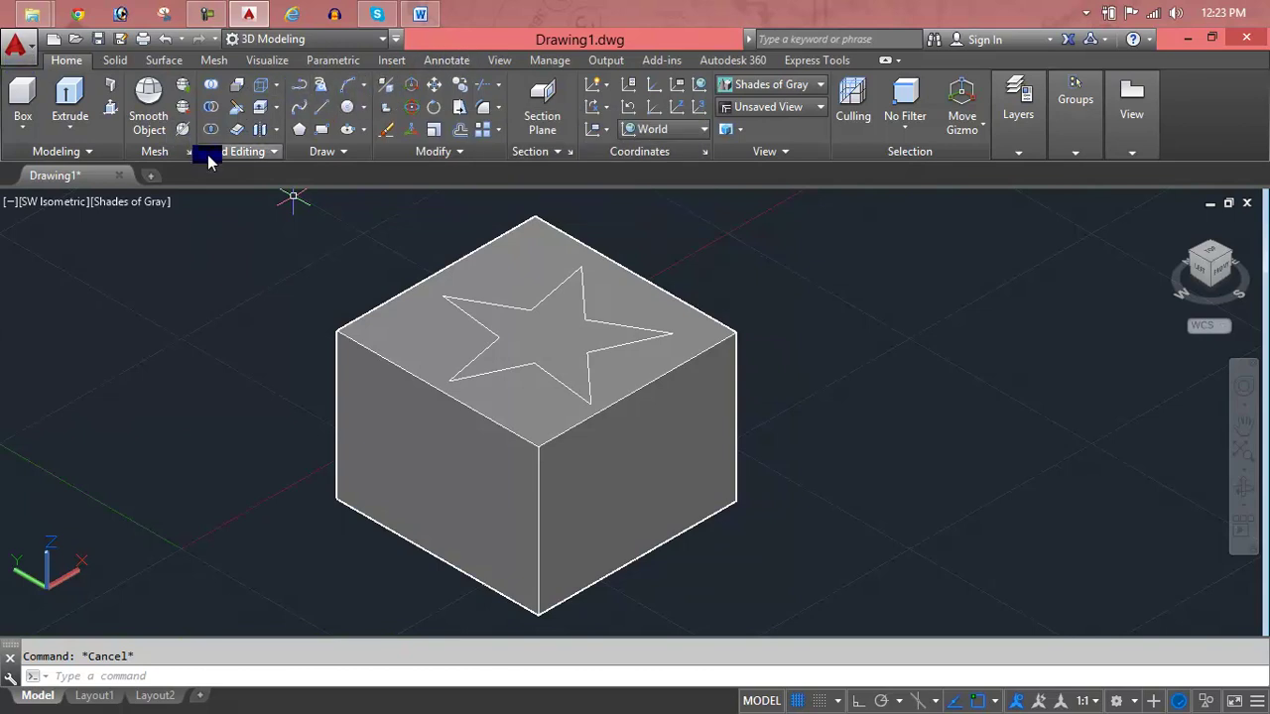
click(144, 201)
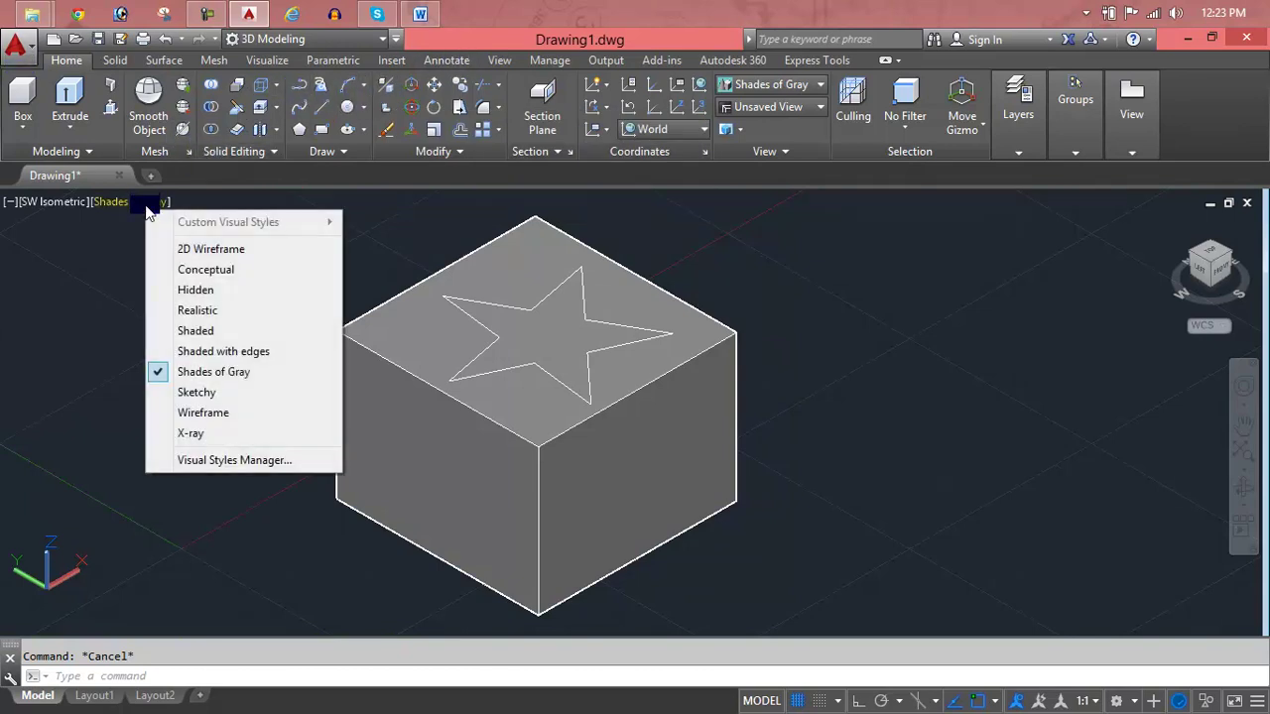
click(177, 247)
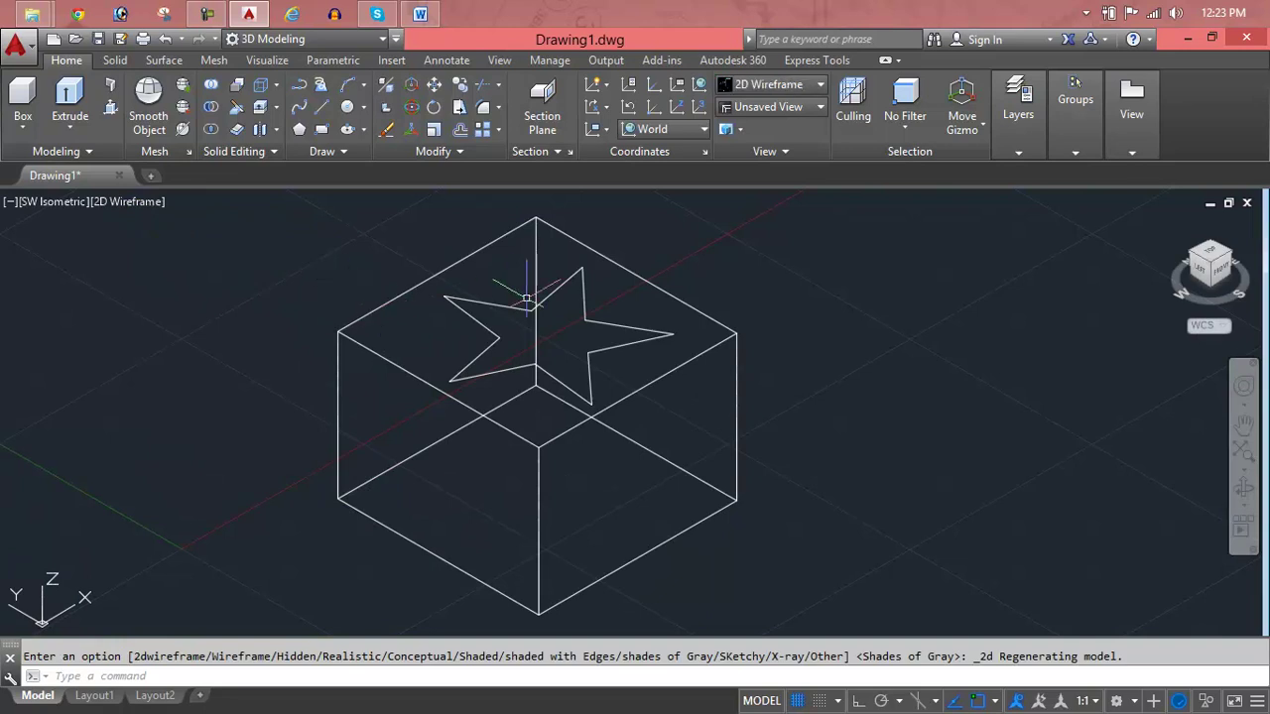
scroll(535, 298, up, 2)
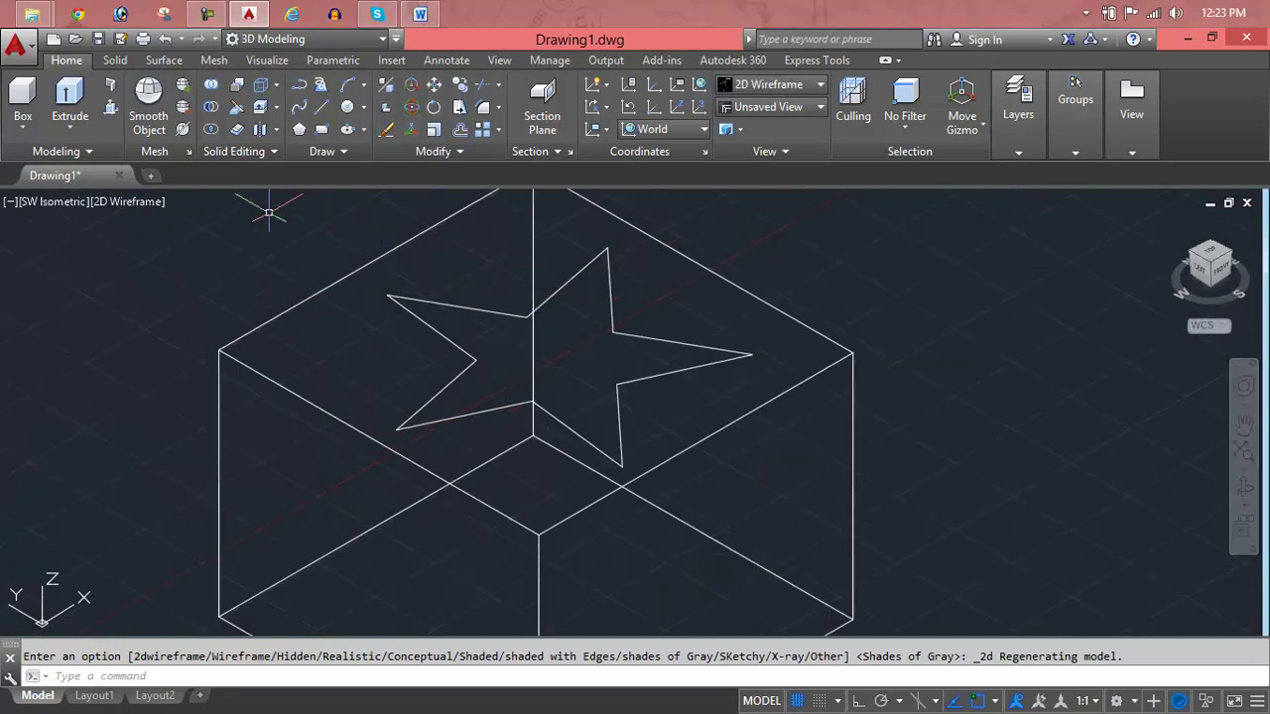
key(ctrl+z)
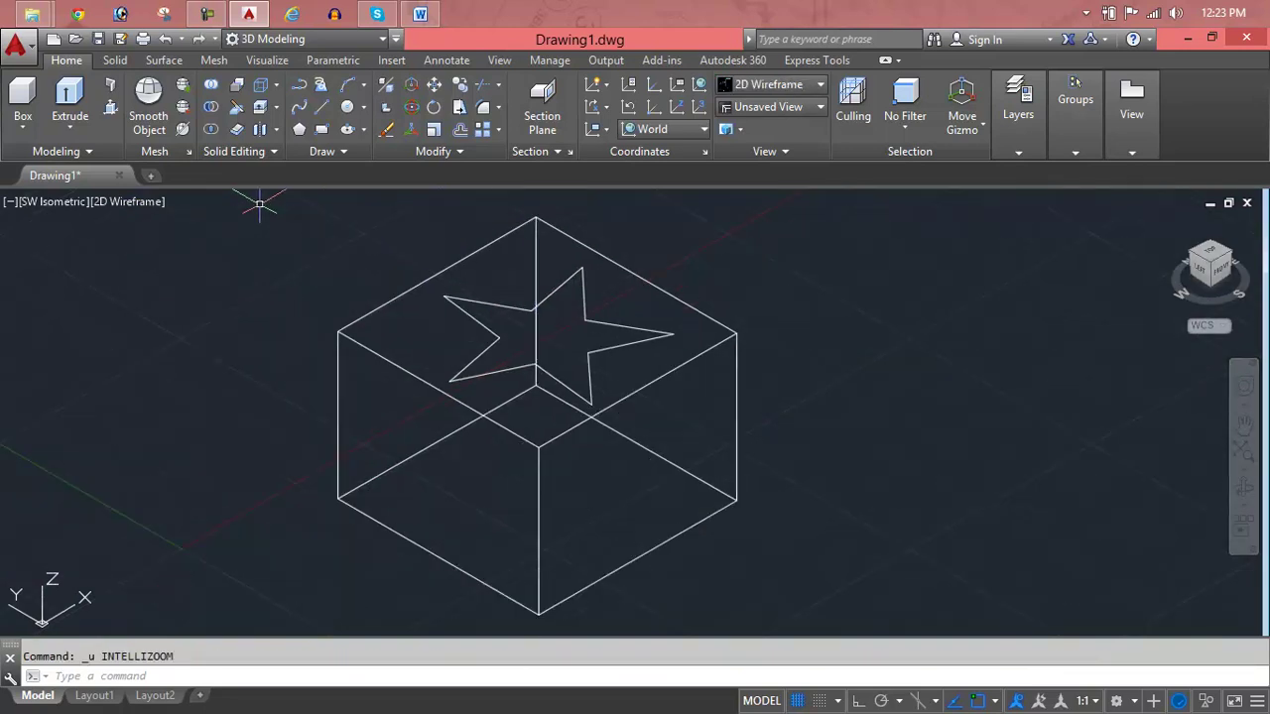
key(ctrl+z)
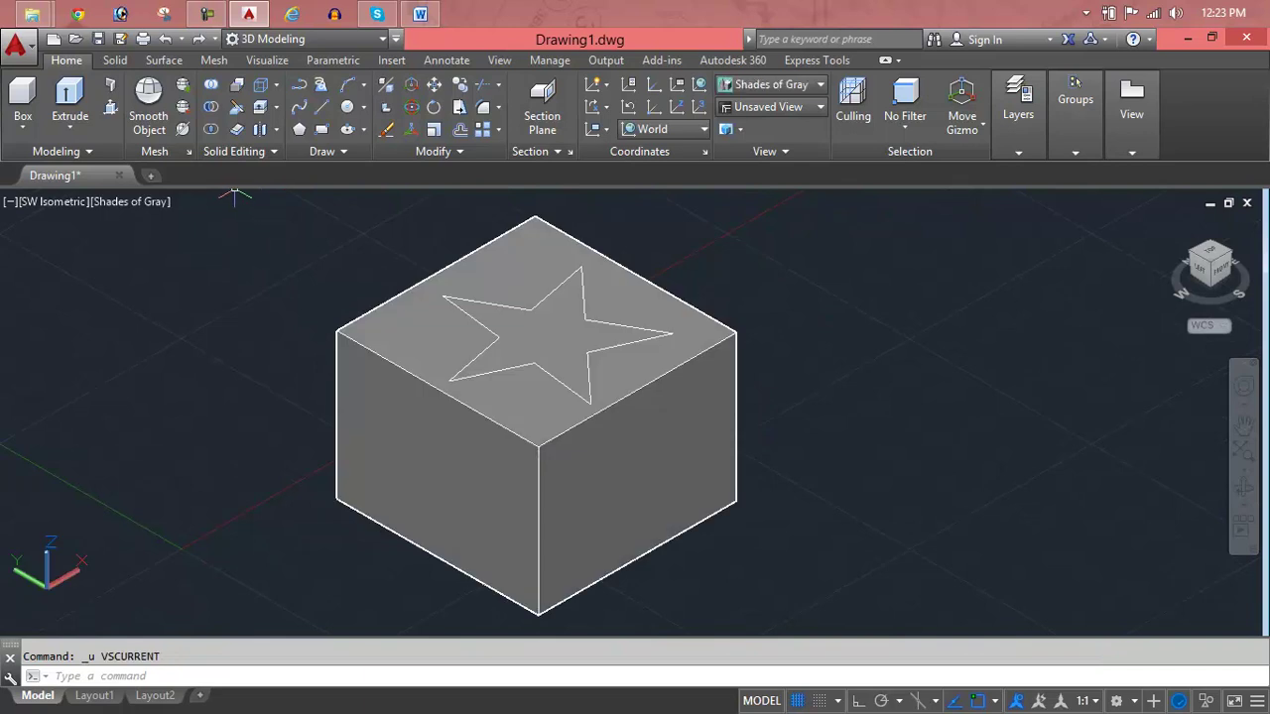
Try Imprint on the box twice, picking the star, then cancel the command
click(269, 85)
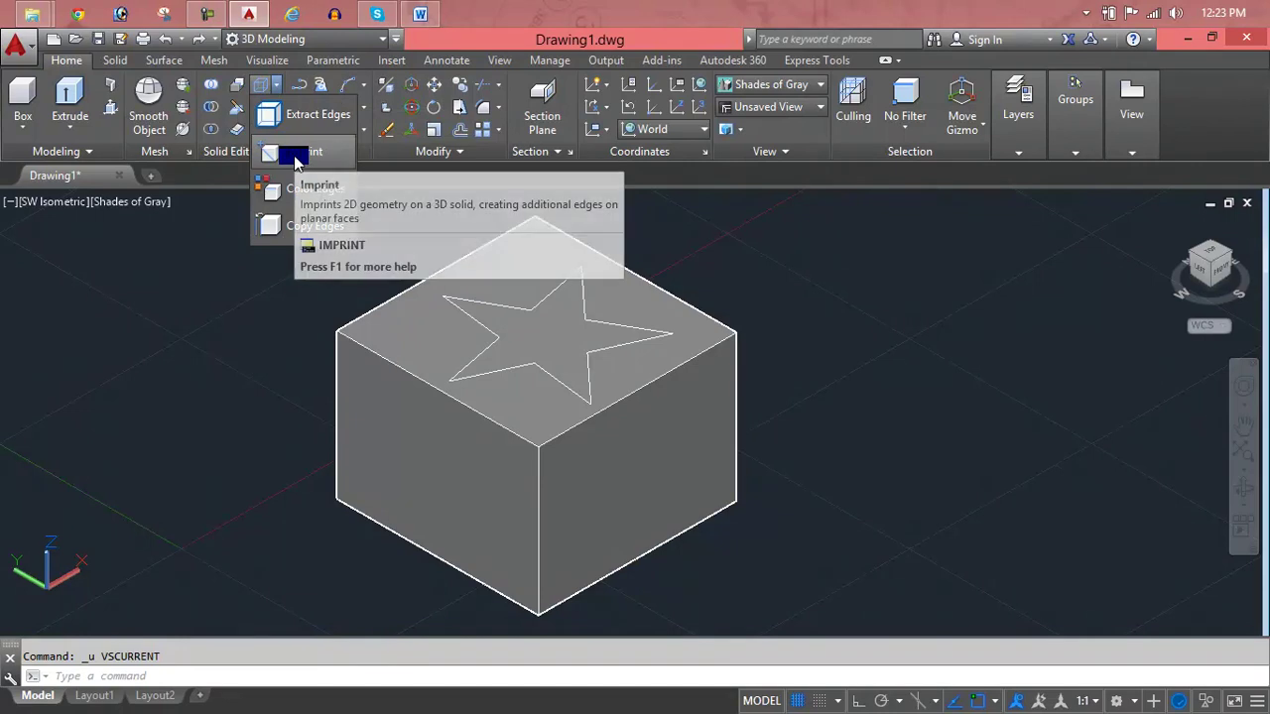
click(300, 150)
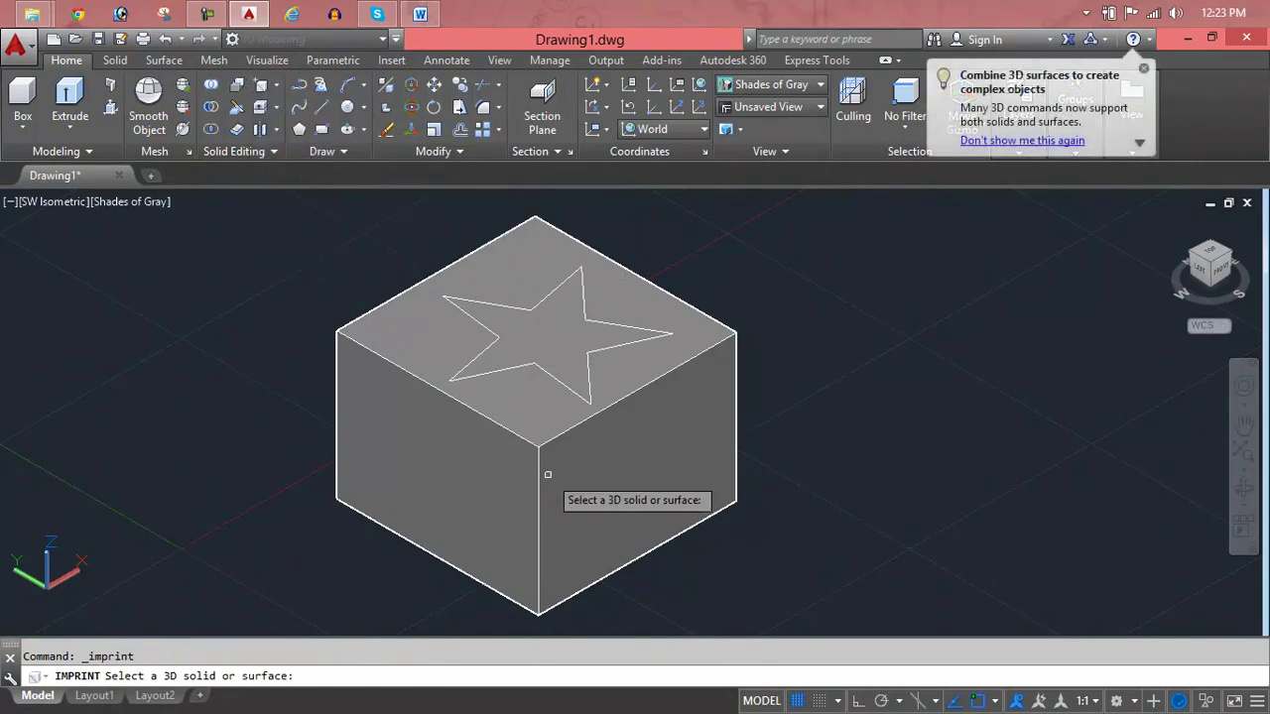
click(538, 503)
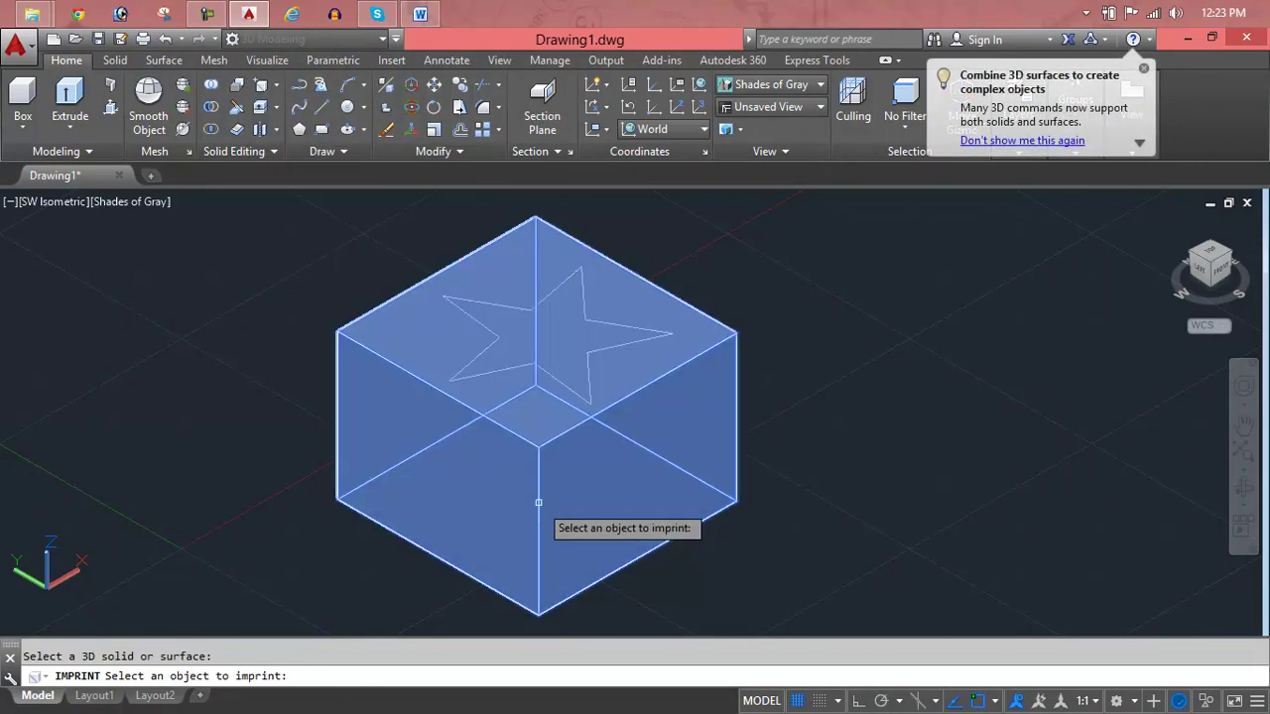
key(Return)
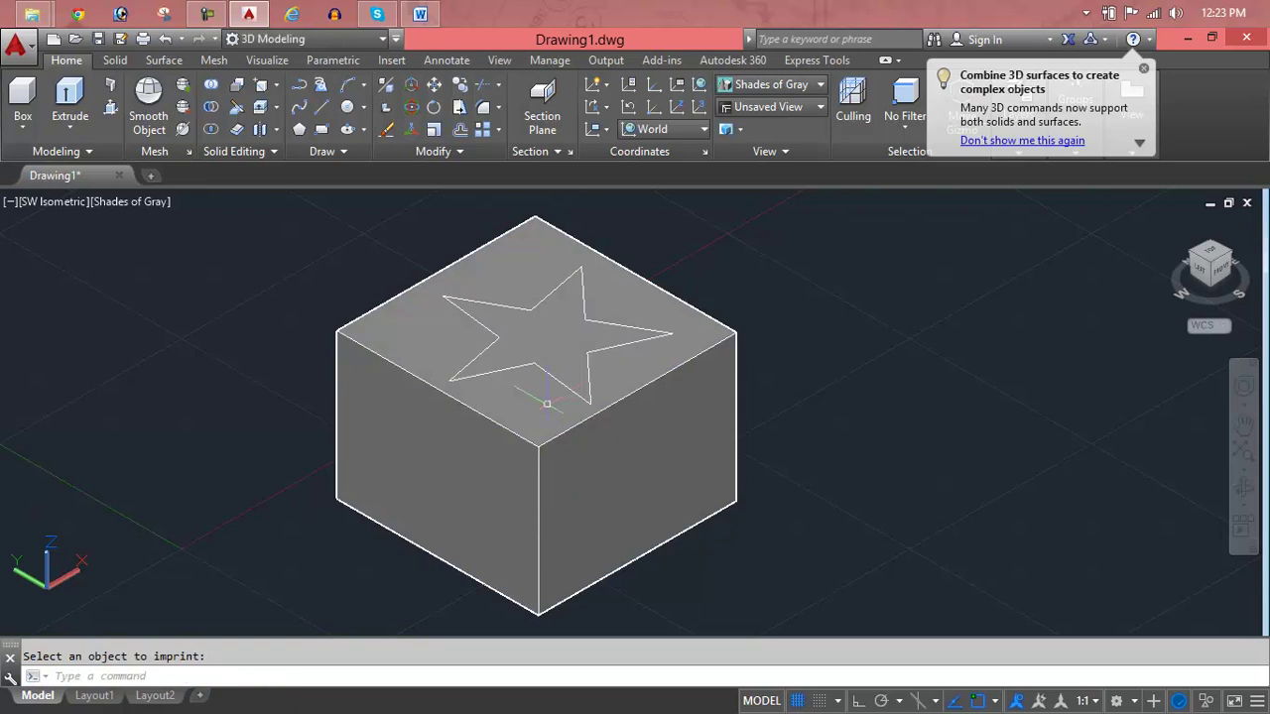
key(Escape)
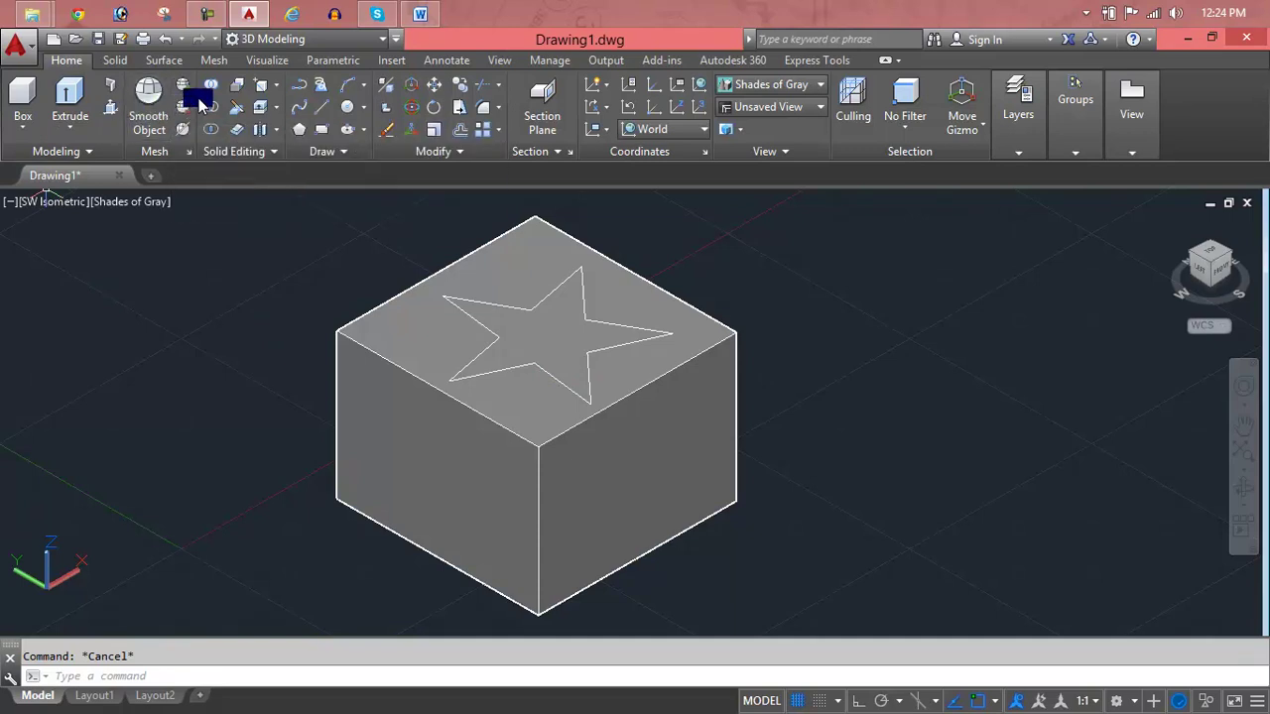
click(277, 90)
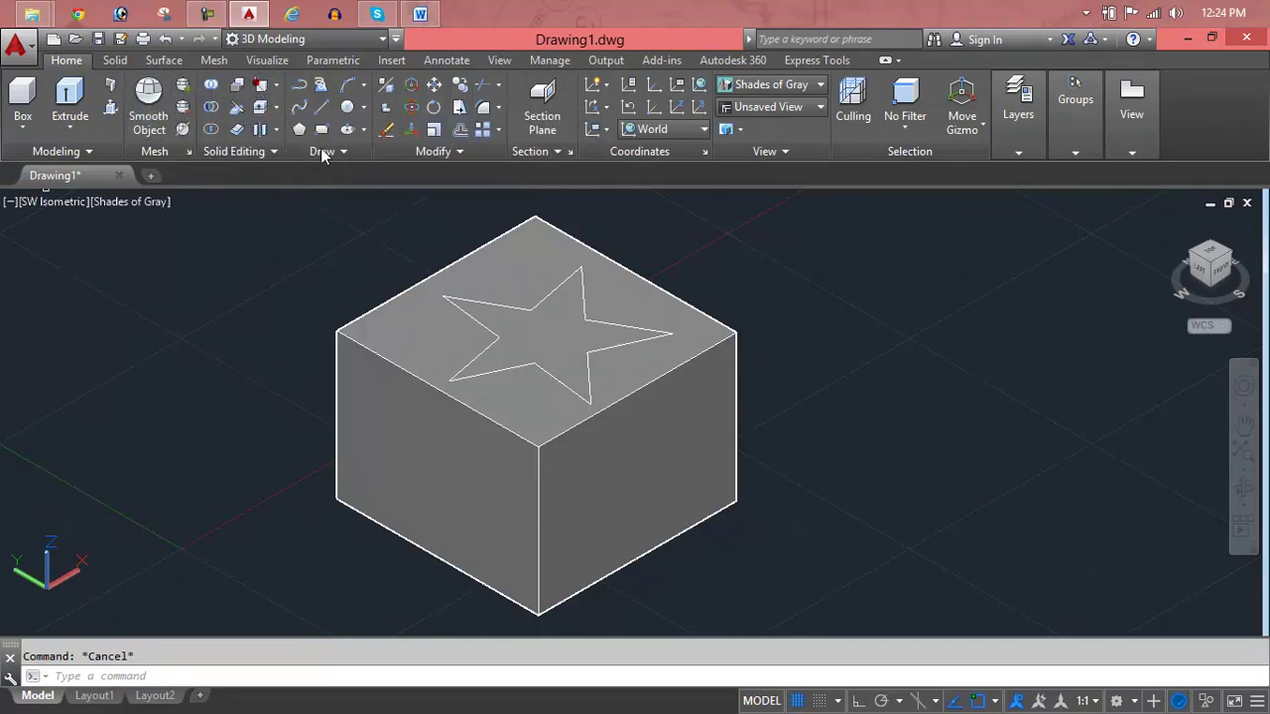
click(522, 436)
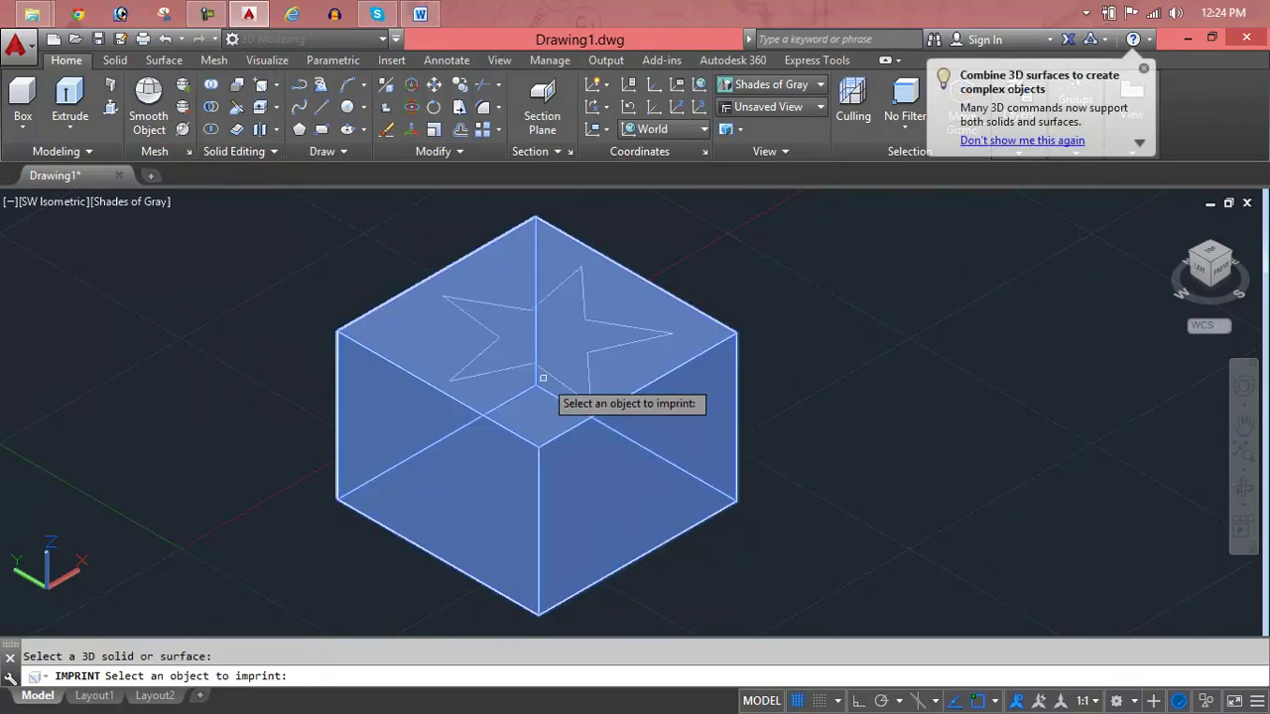
click(547, 373)
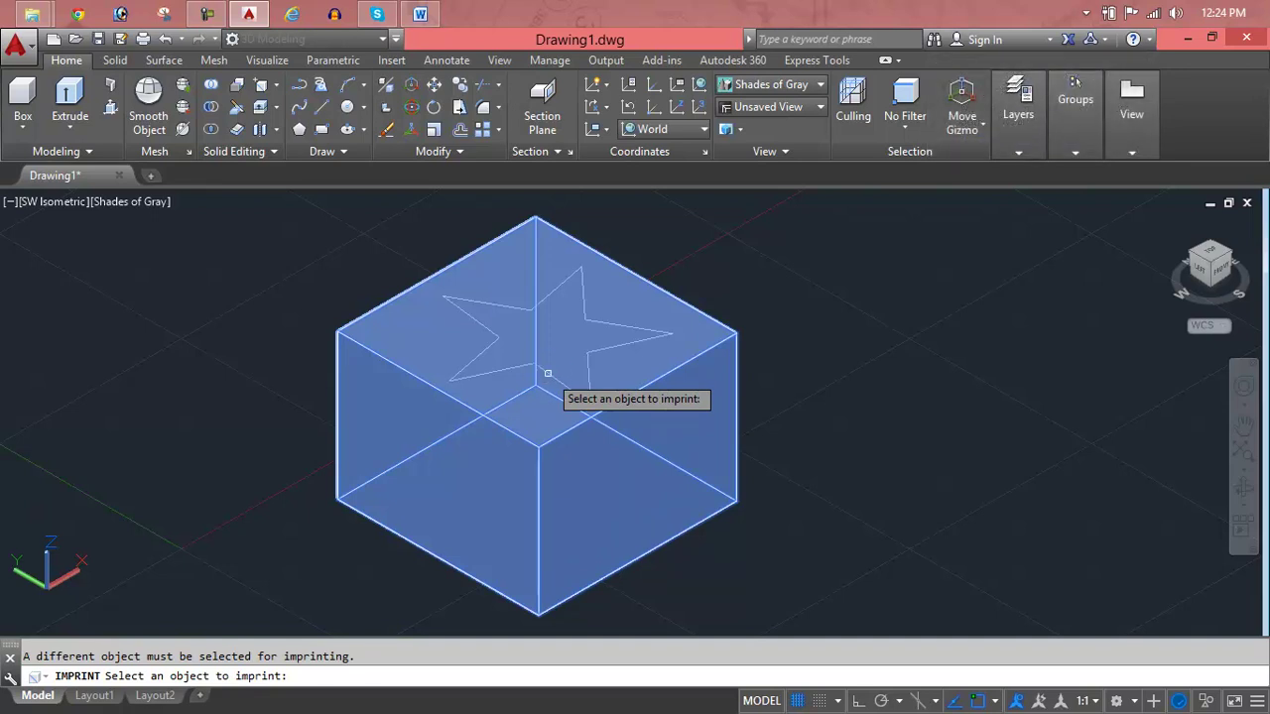
key(Escape)
Select and deselect the box several times to inspect its current state
click(548, 373)
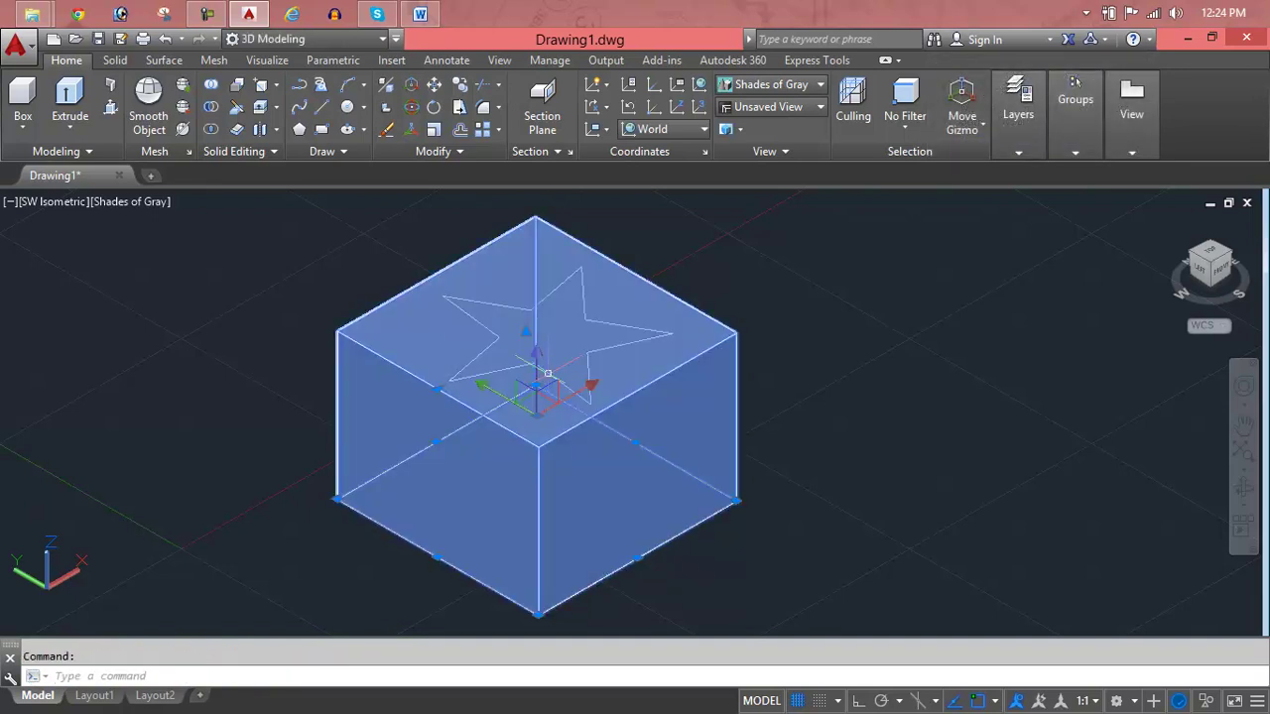
key(Escape)
click(550, 359)
key(Escape)
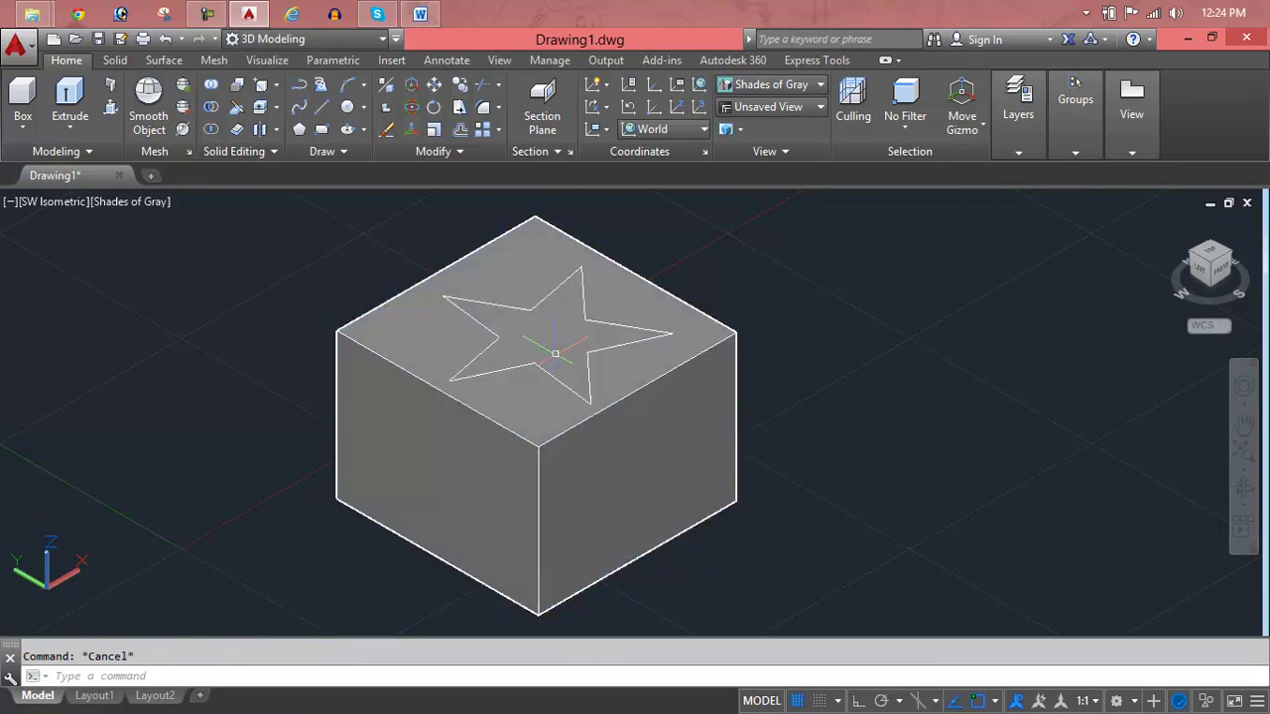
click(589, 305)
key(Escape)
click(584, 305)
key(Escape)
scroll(585, 306, up, 3)
scroll(584, 305, up, 2)
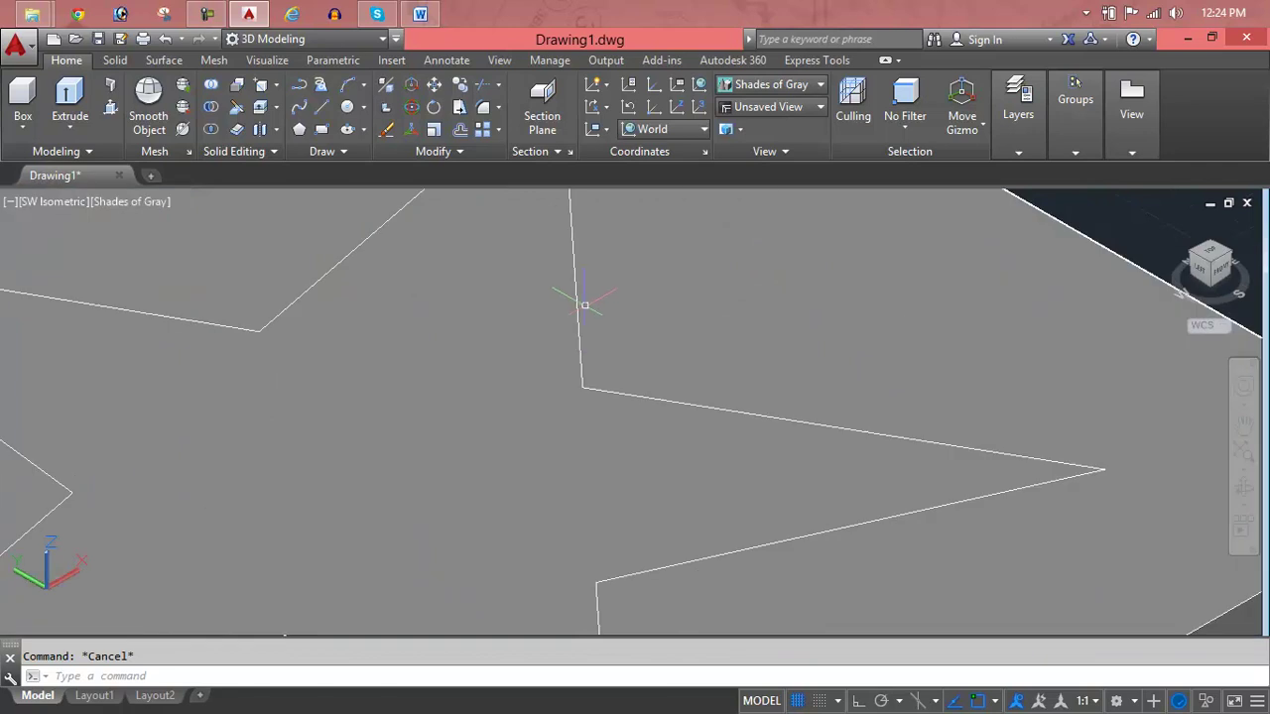
click(577, 320)
key(Escape)
click(576, 319)
key(Escape)
Undo the star imprint and select the star to confirm it is separate
scroll(576, 319, down, 5)
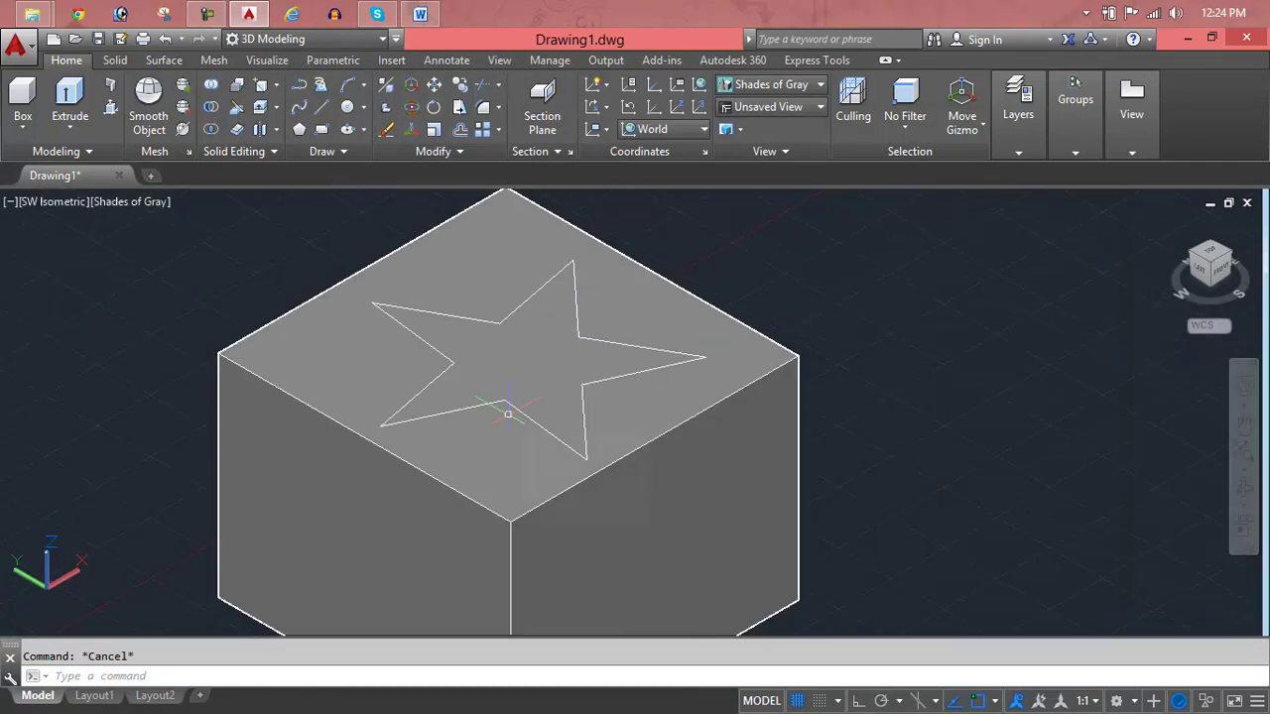
scroll(507, 384, down, 3)
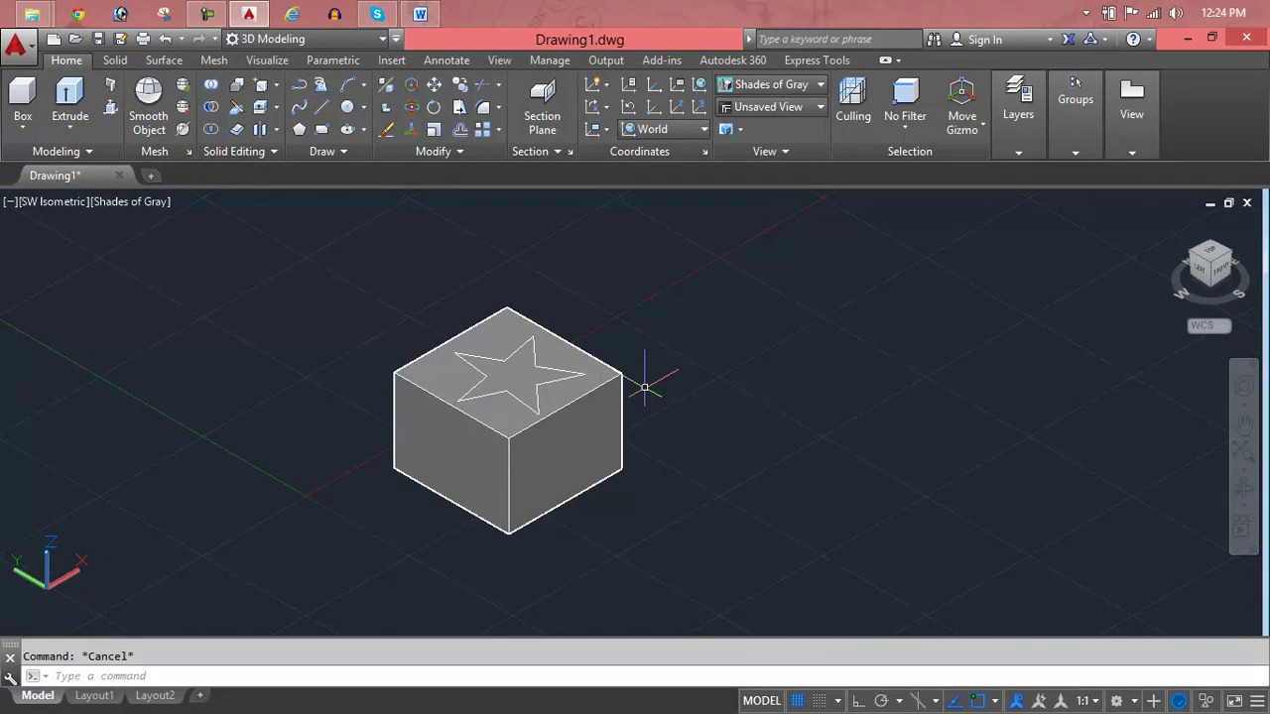
scroll(644, 388, up, 3)
key(ctrl+z)
key(ctrl+z)
ctrl+click(636, 340)
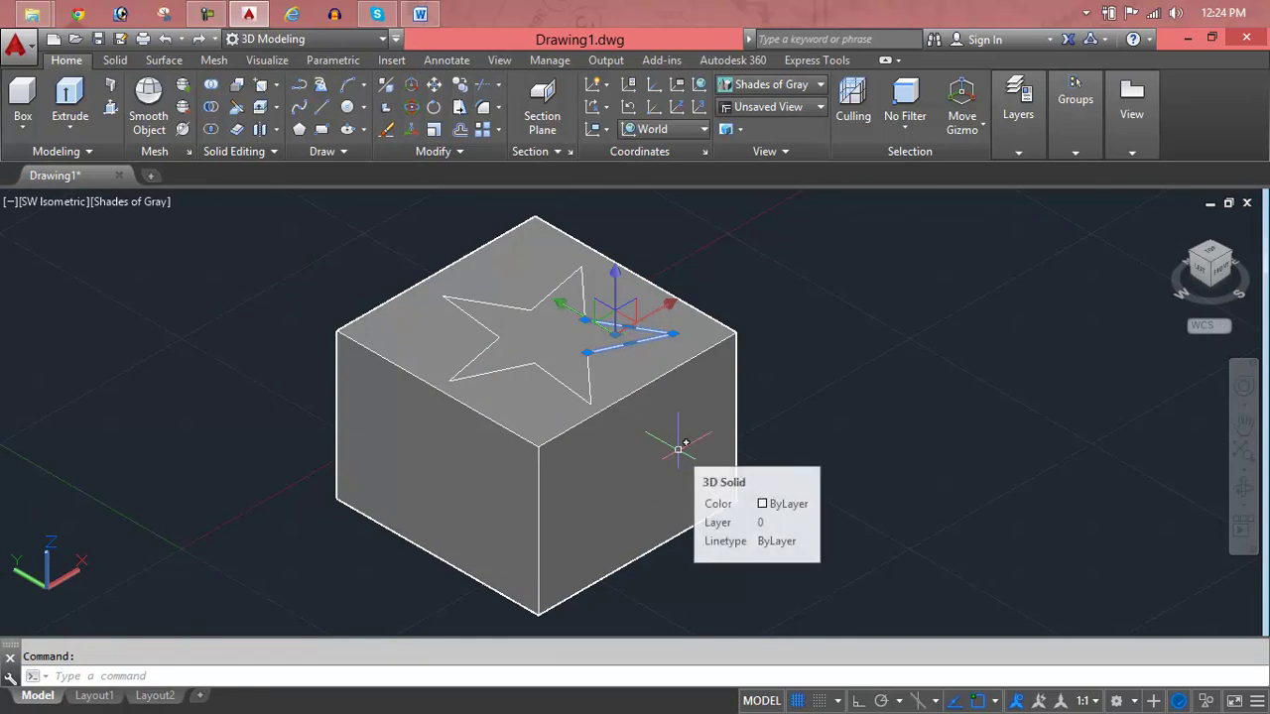
key(Escape)
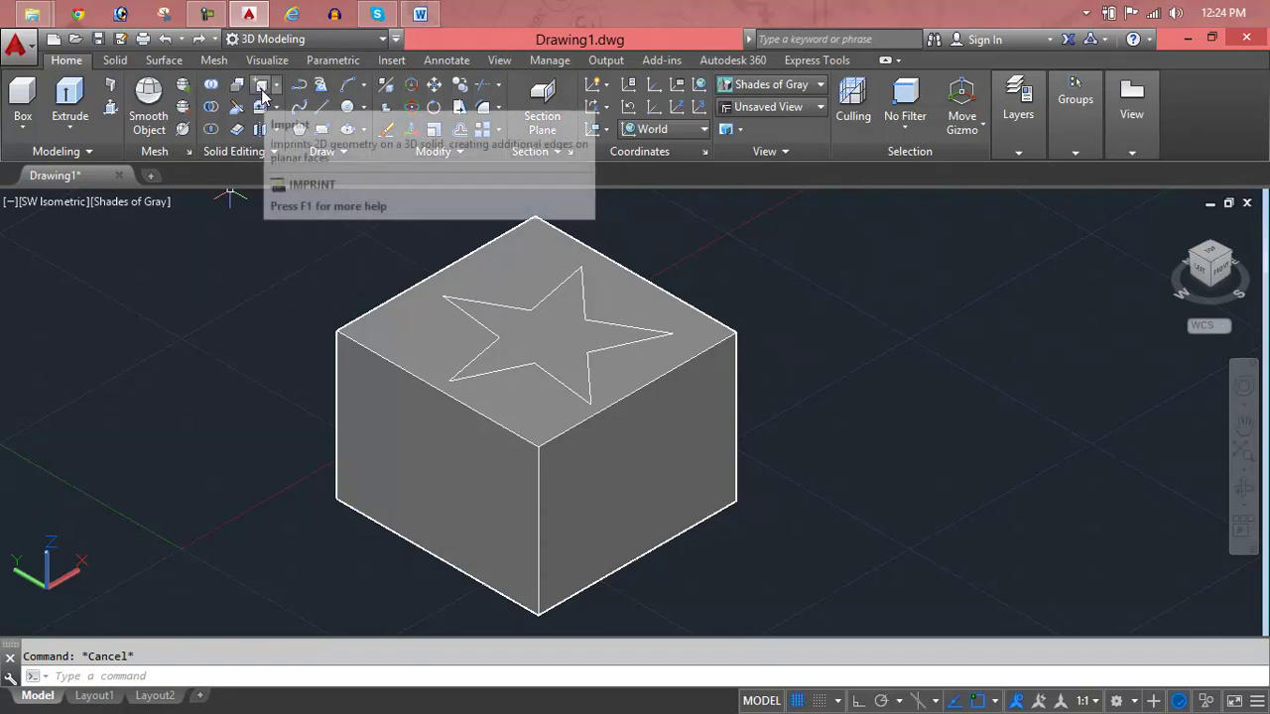
Imprint the star outline onto the box's top face using Imprint
click(260, 85)
click(527, 382)
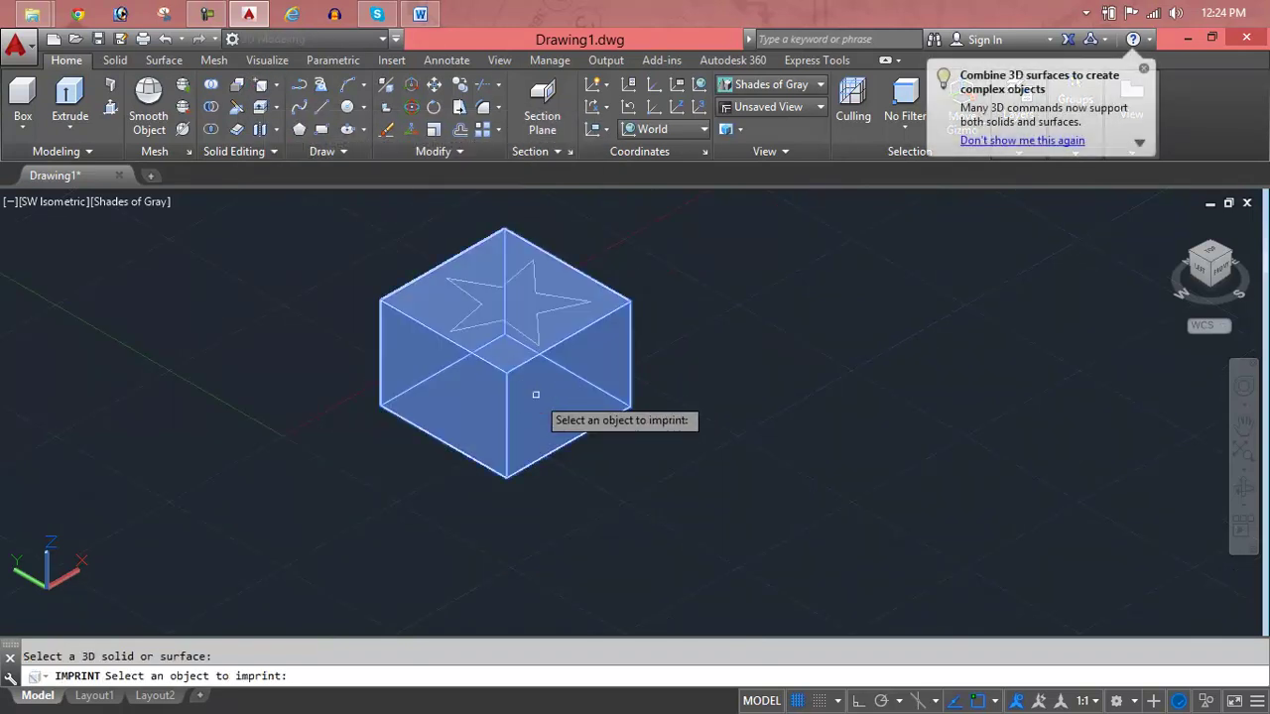
click(534, 338)
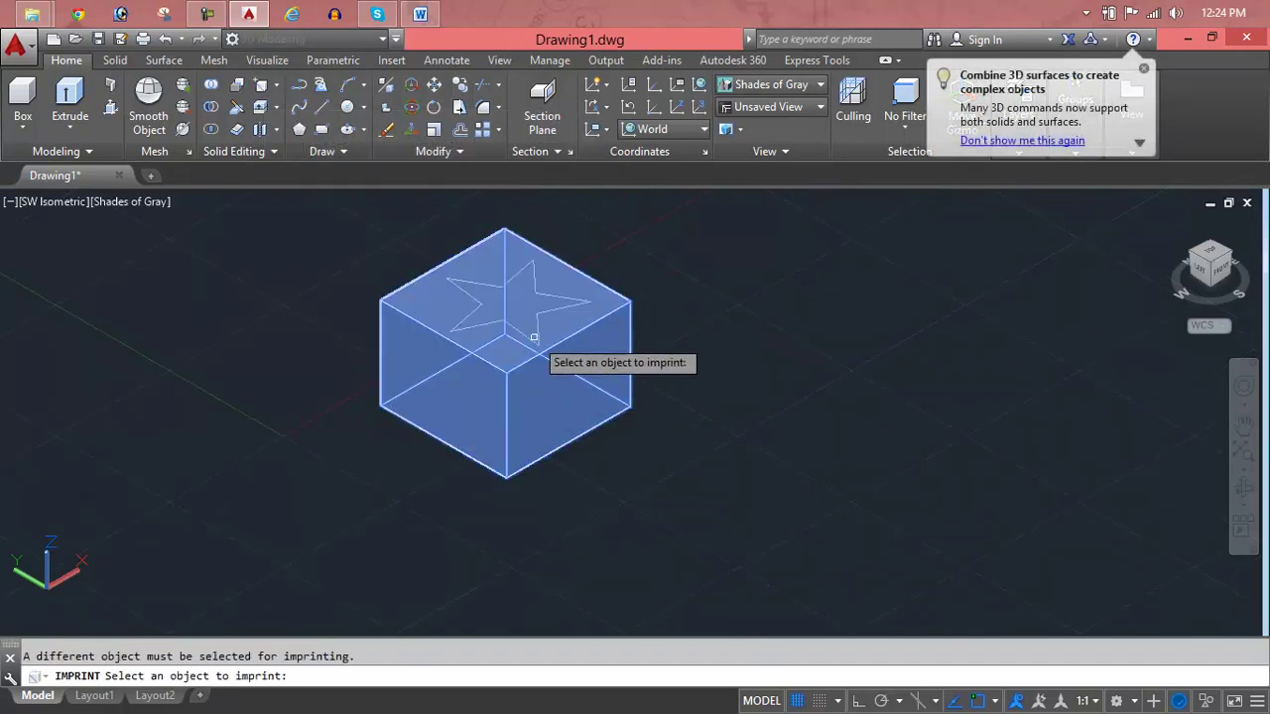
click(533, 338)
key(Return)
Select the box, adjust the view, then crossing-select the box again
click(535, 332)
scroll(542, 320, up, 4)
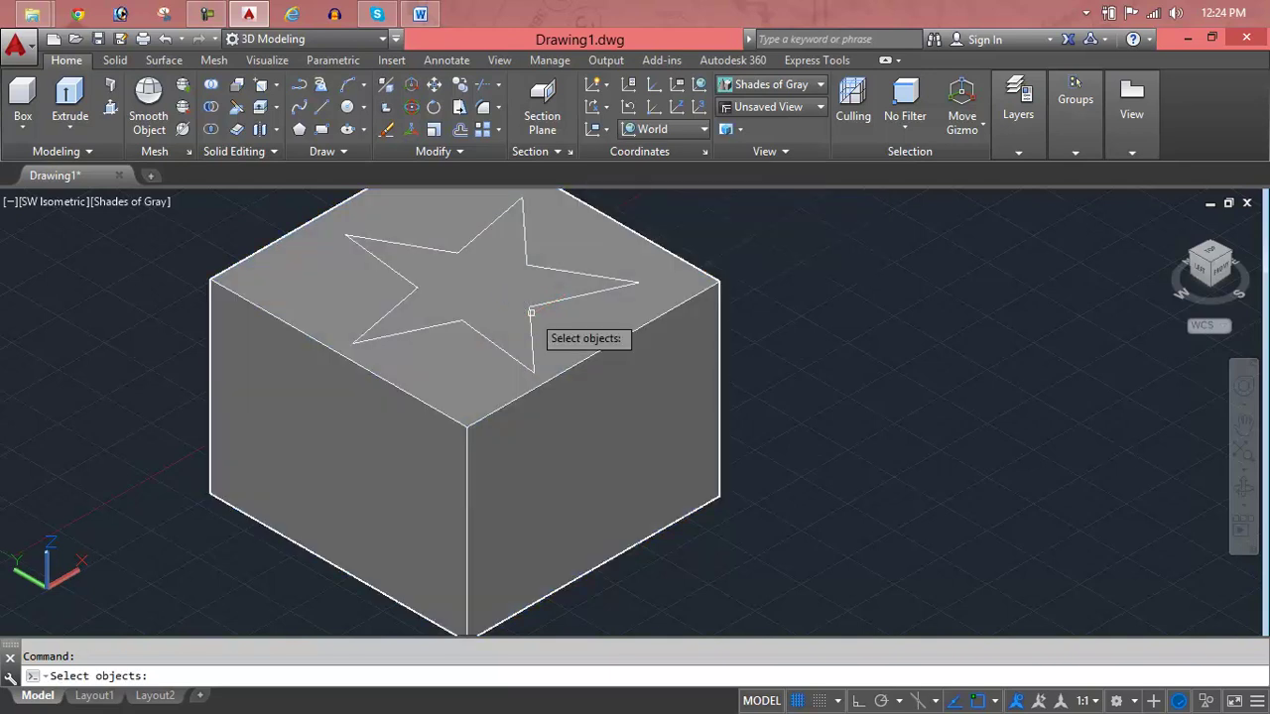
scroll(531, 314, down, 5)
key(Escape)
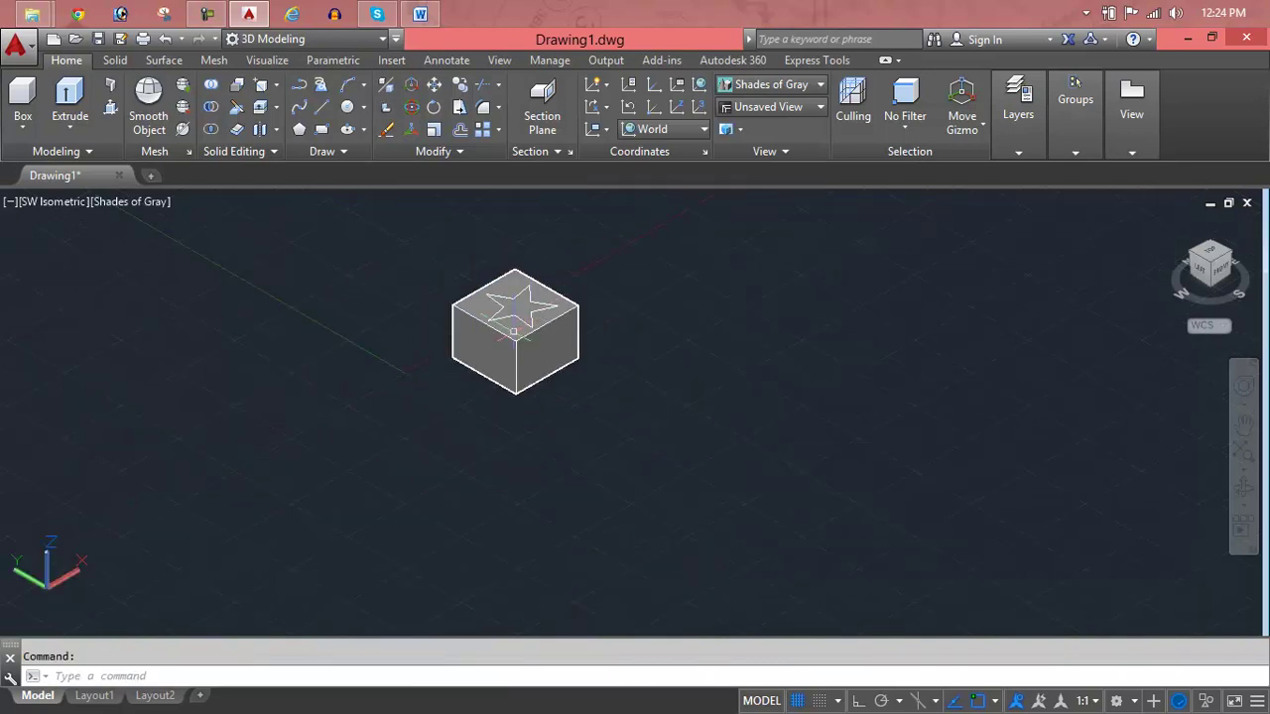
scroll(521, 316, up, 5)
key(Escape)
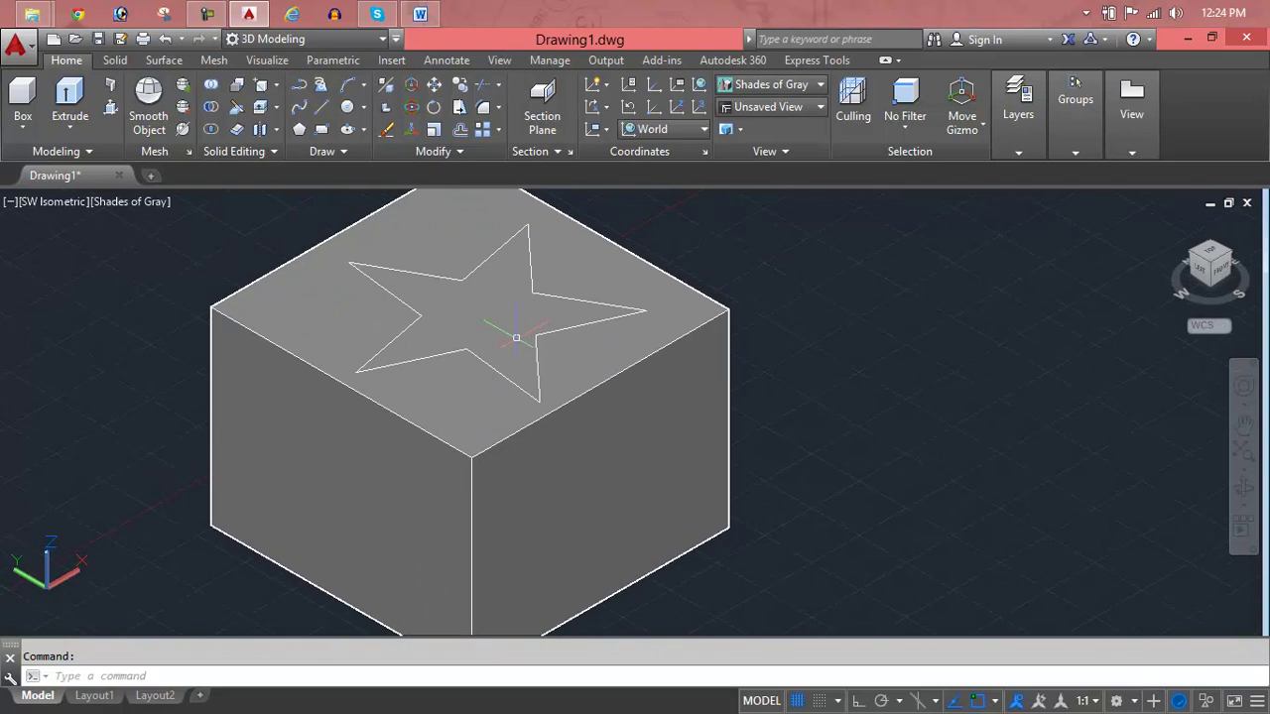
scroll(516, 332, up, 3)
scroll(508, 332, down, 5)
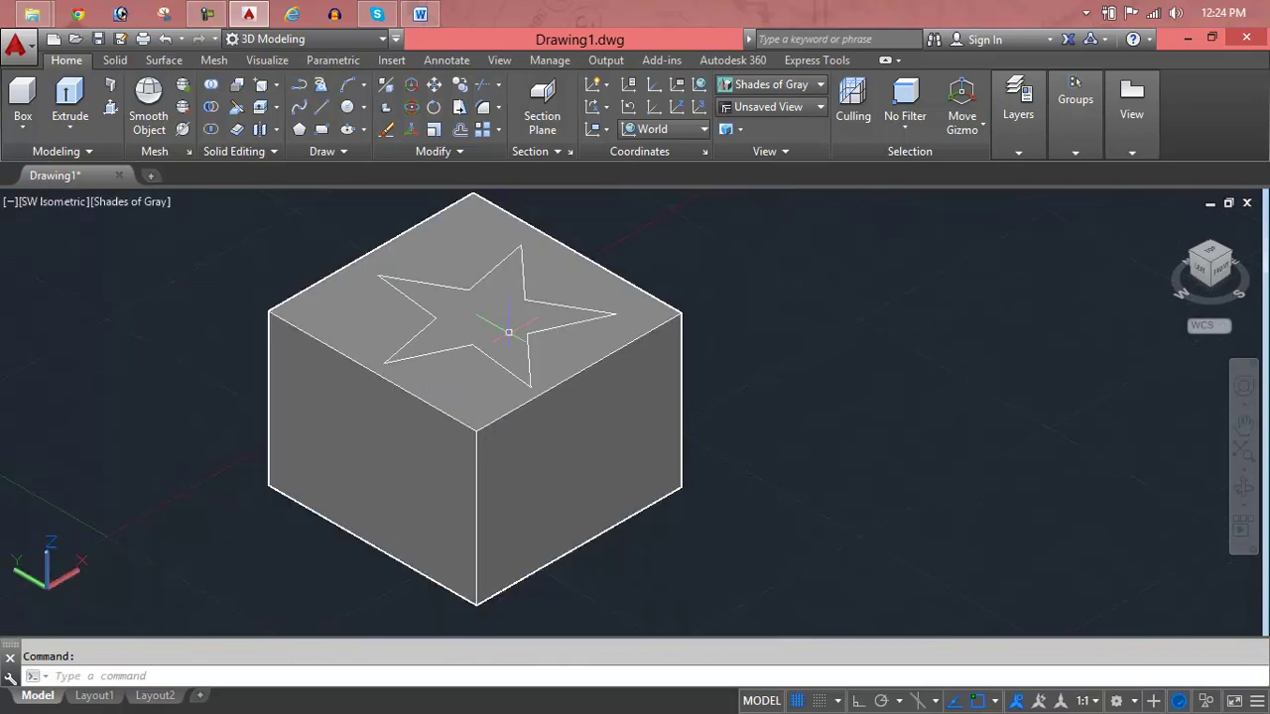
click(508, 332)
scroll(508, 333, up, 2)
key(Escape)
click(604, 232)
click(527, 335)
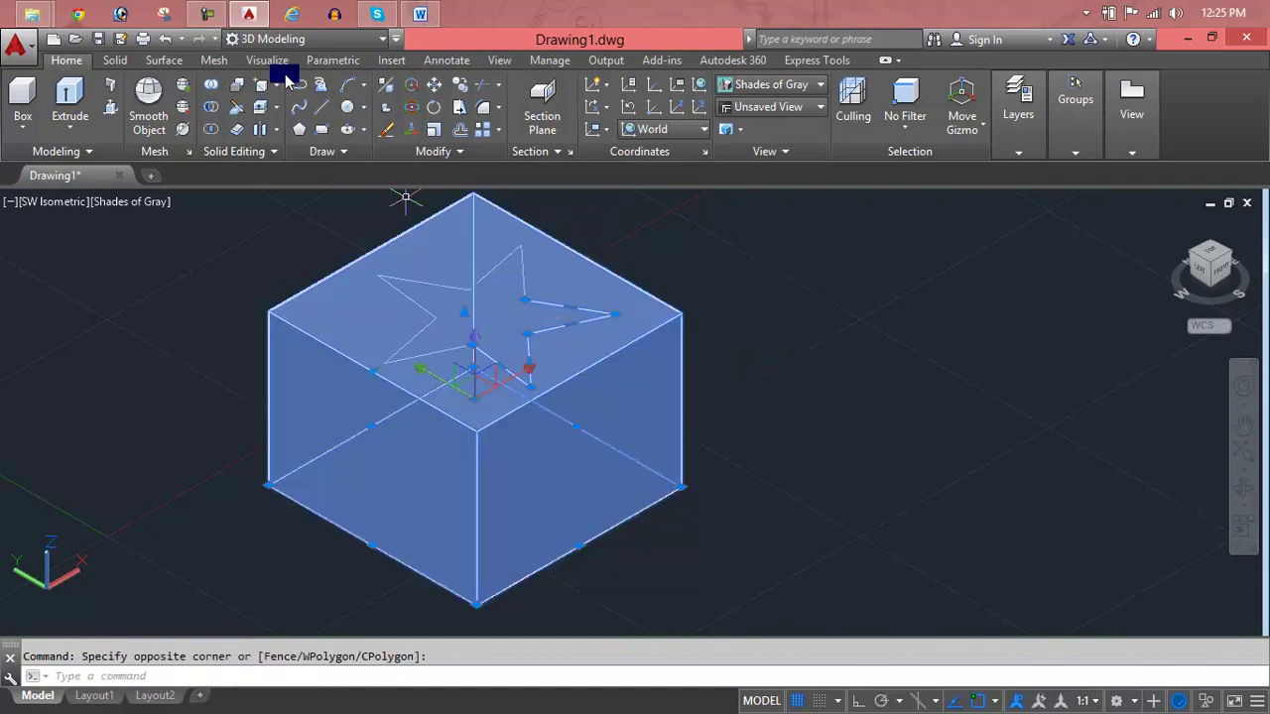
Browse the face and edge editing lists, then reselect and deselect the box
click(276, 109)
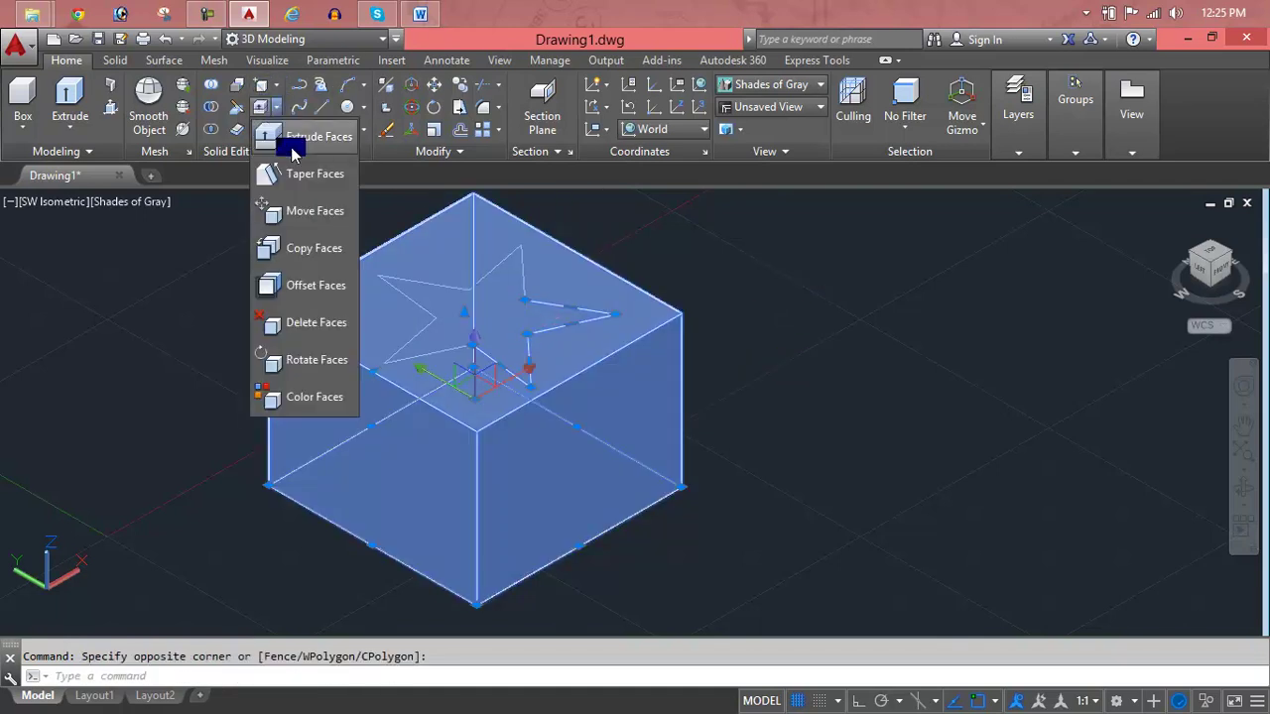
click(276, 89)
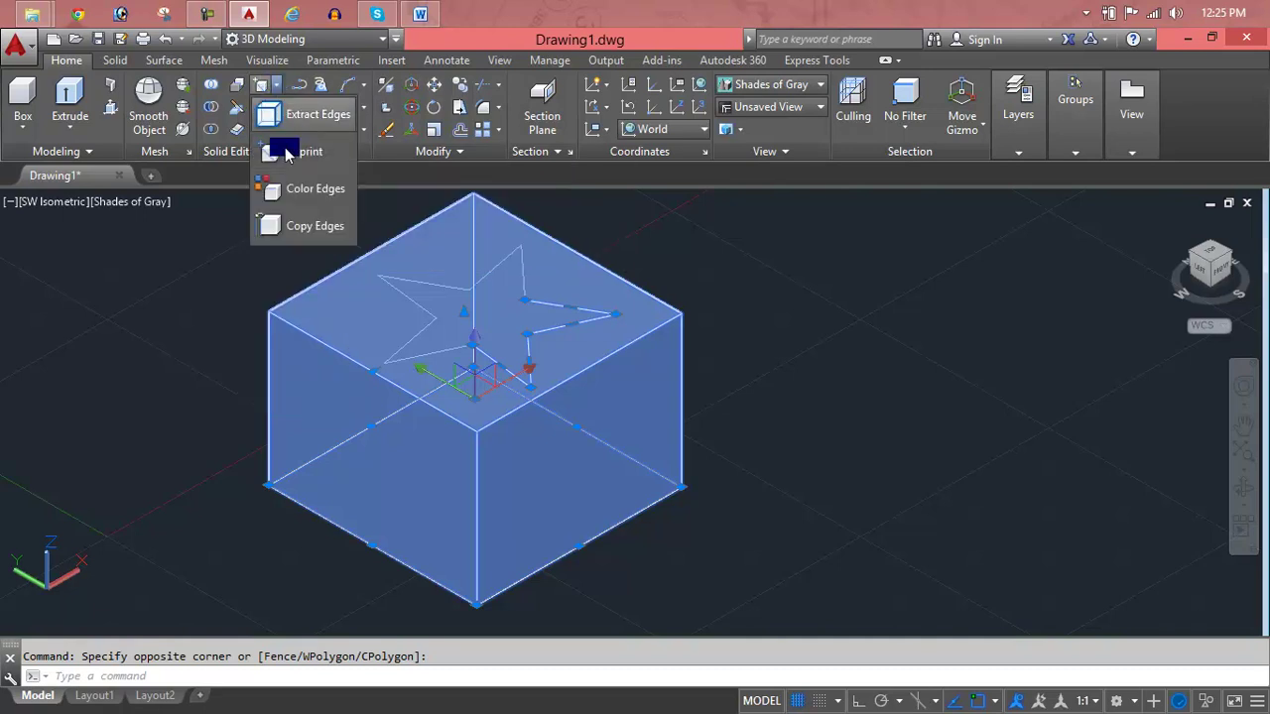
key(Escape)
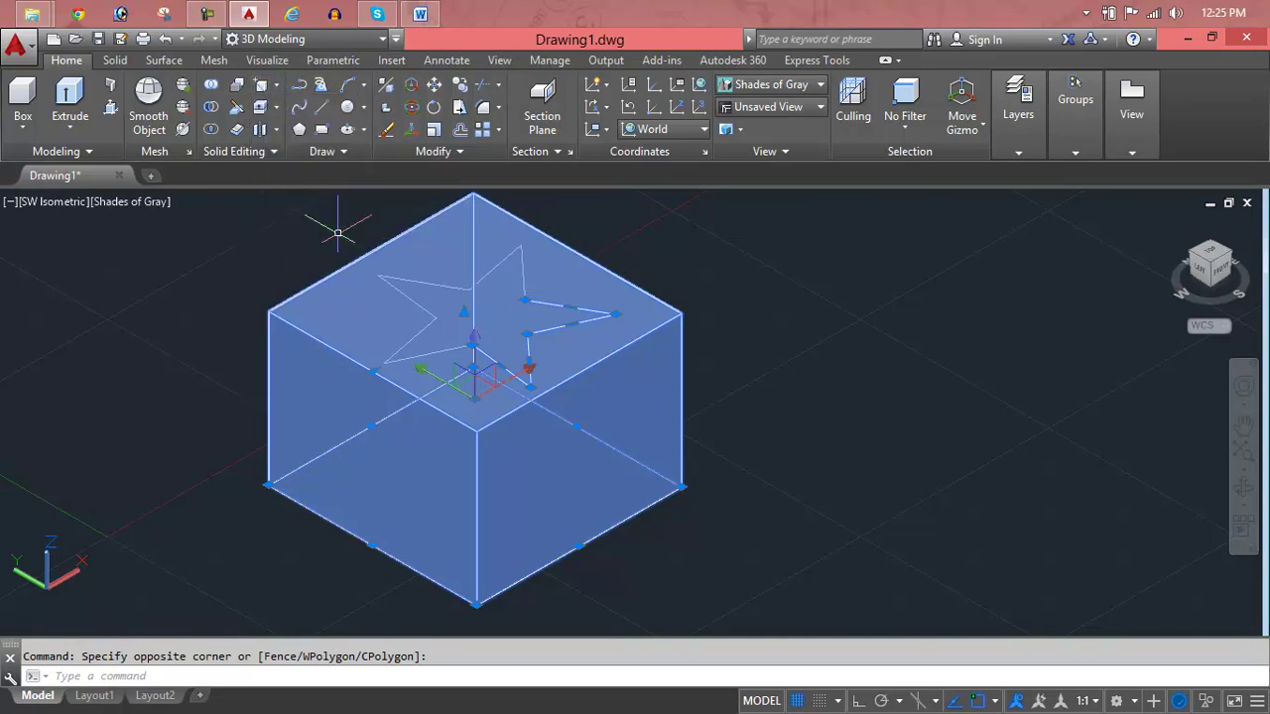
key(Escape)
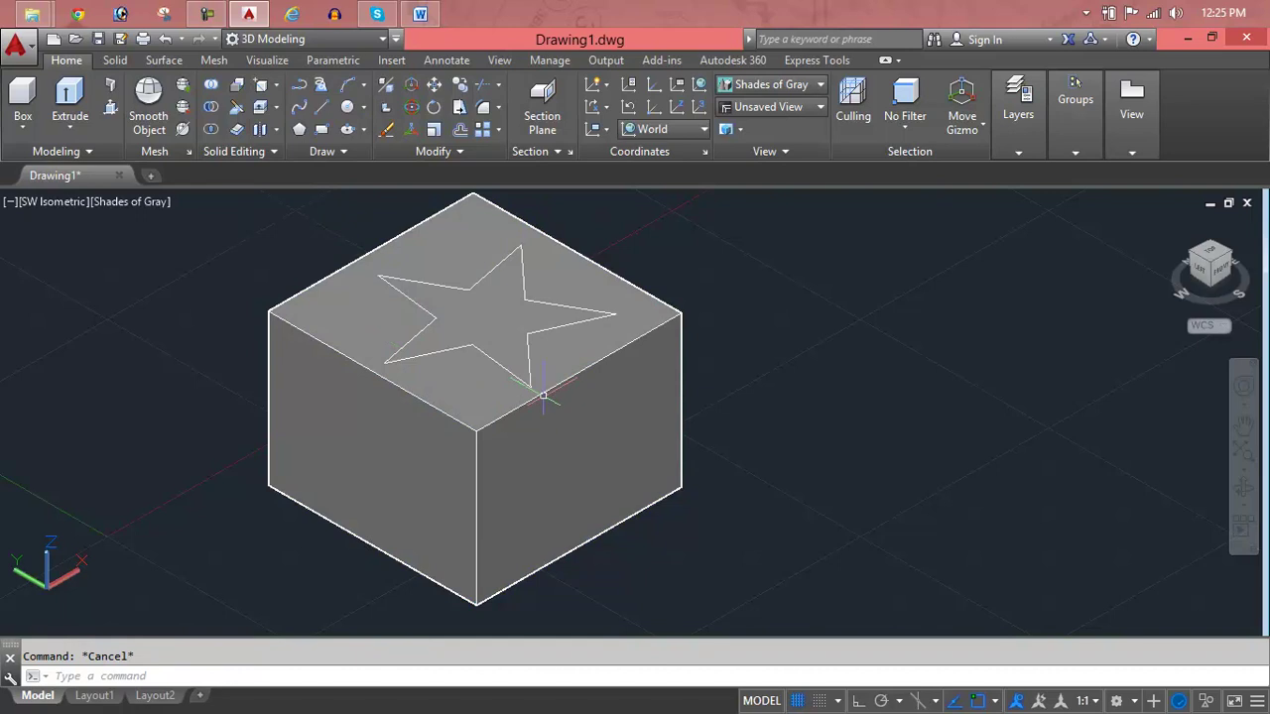
click(543, 396)
key(Escape)
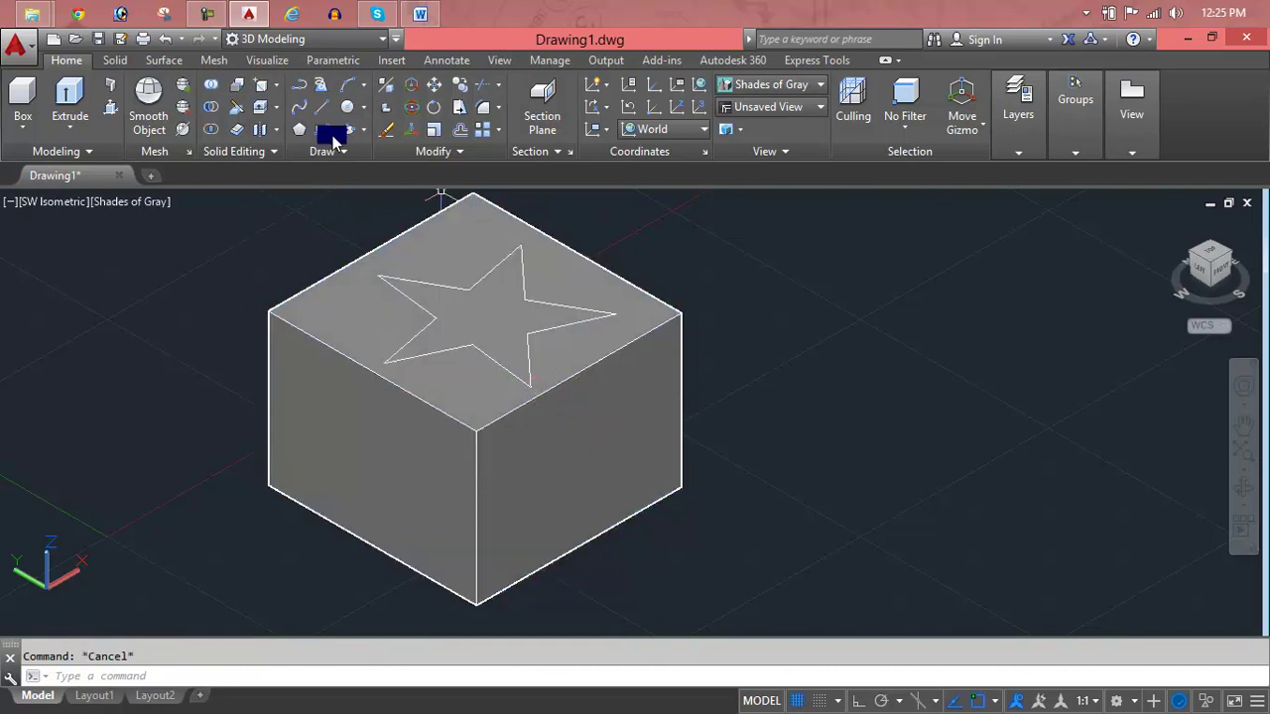
Start Color Edges and pick the edges around the box's left face
click(279, 108)
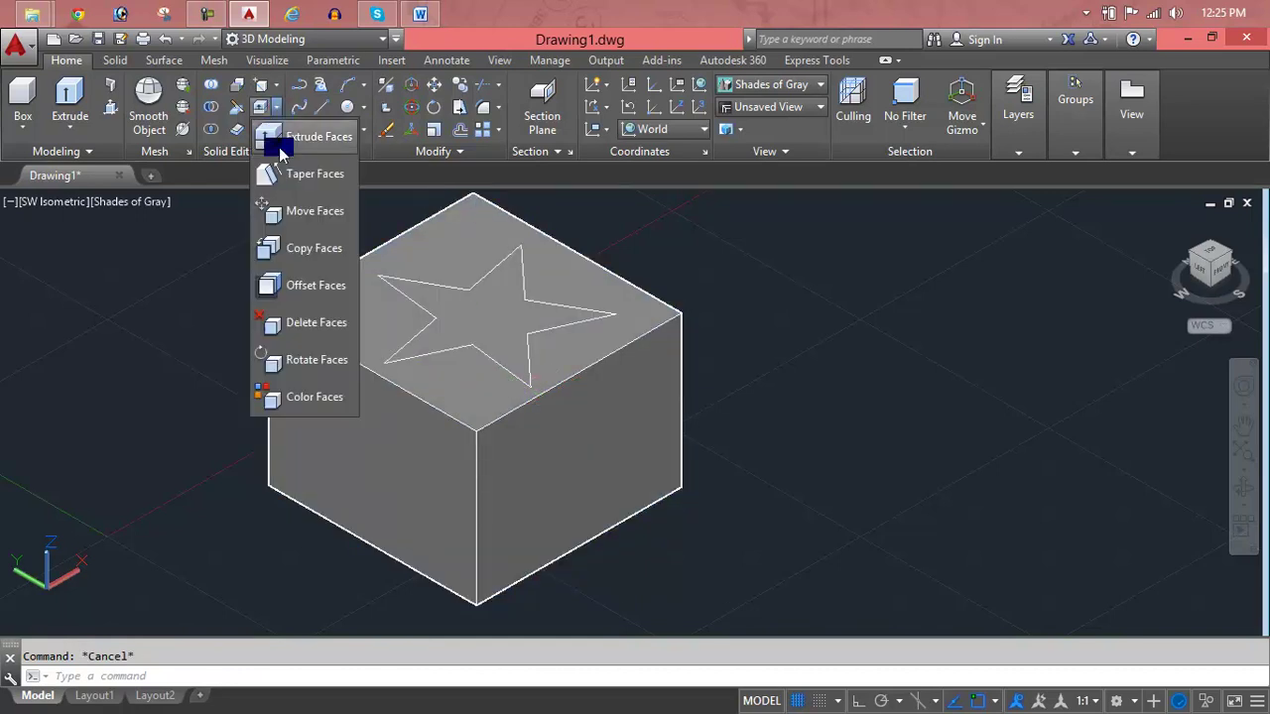
click(275, 87)
click(308, 192)
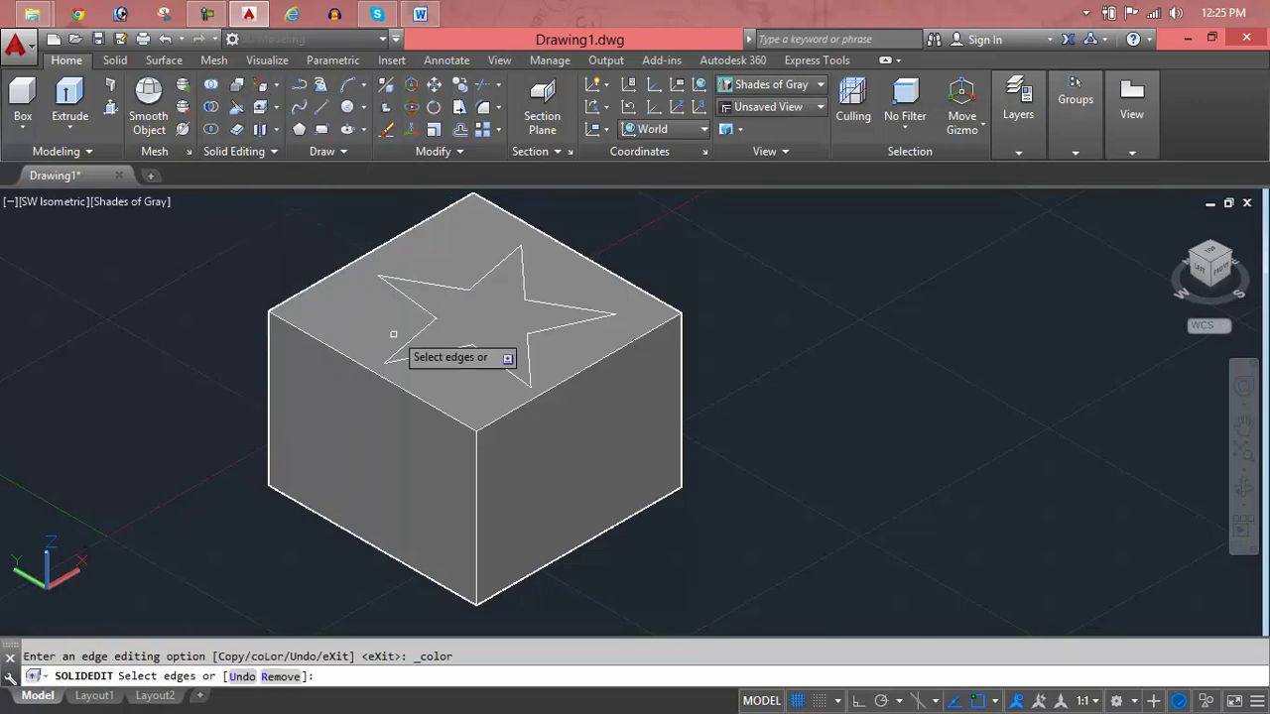
scroll(393, 380, up, 2)
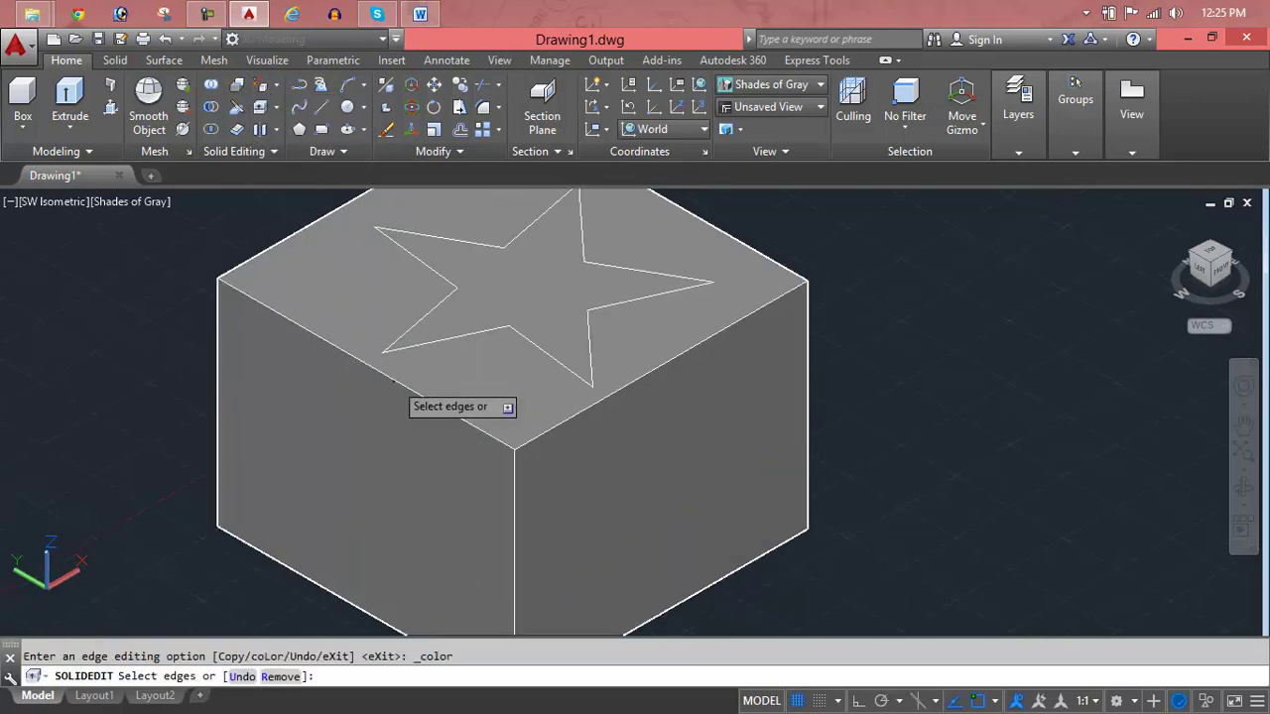
click(392, 380)
click(391, 430)
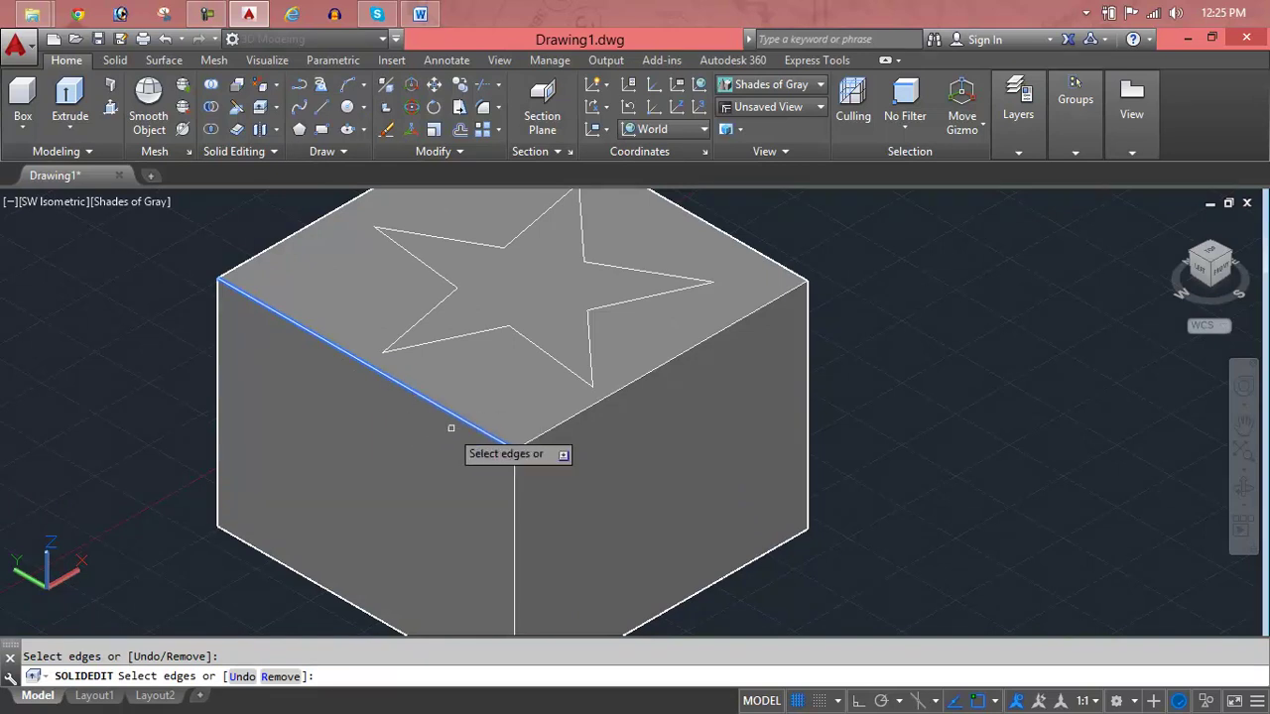
click(515, 493)
click(515, 493)
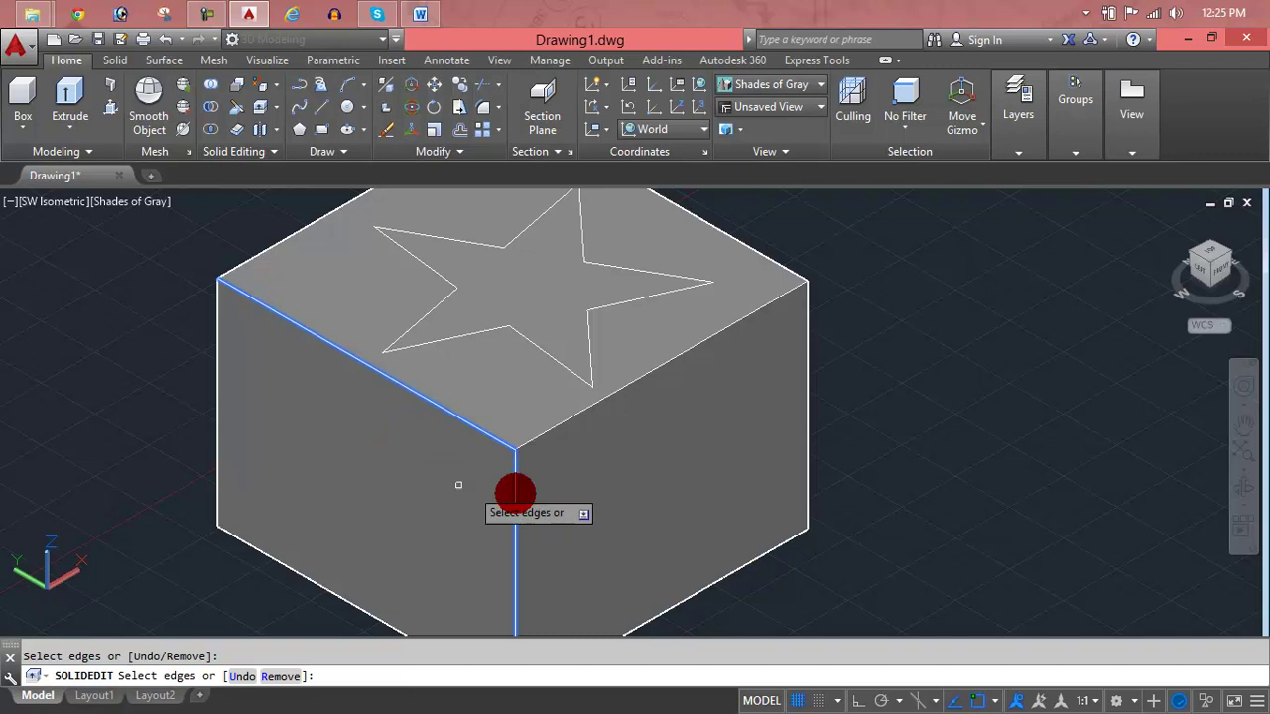
click(215, 361)
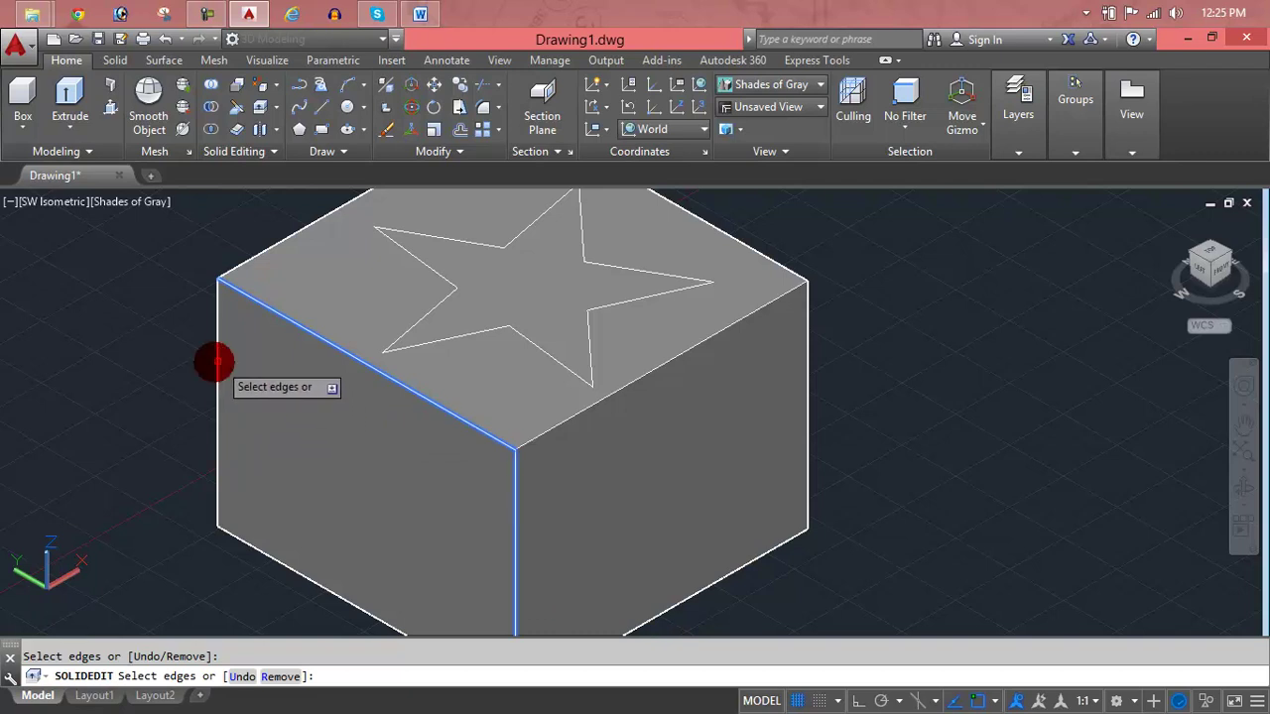
click(314, 584)
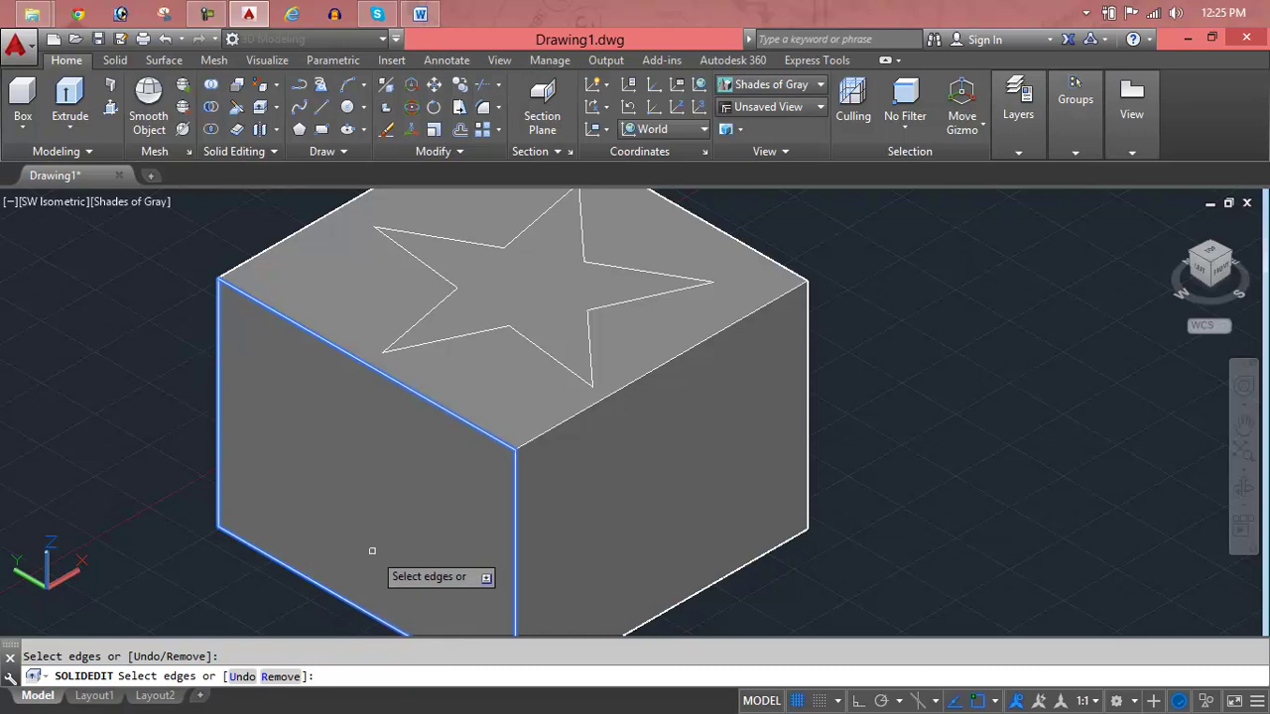
Assign index colour 20 (orange) to the picked edges and exit SOLIDEDIT
key(Return)
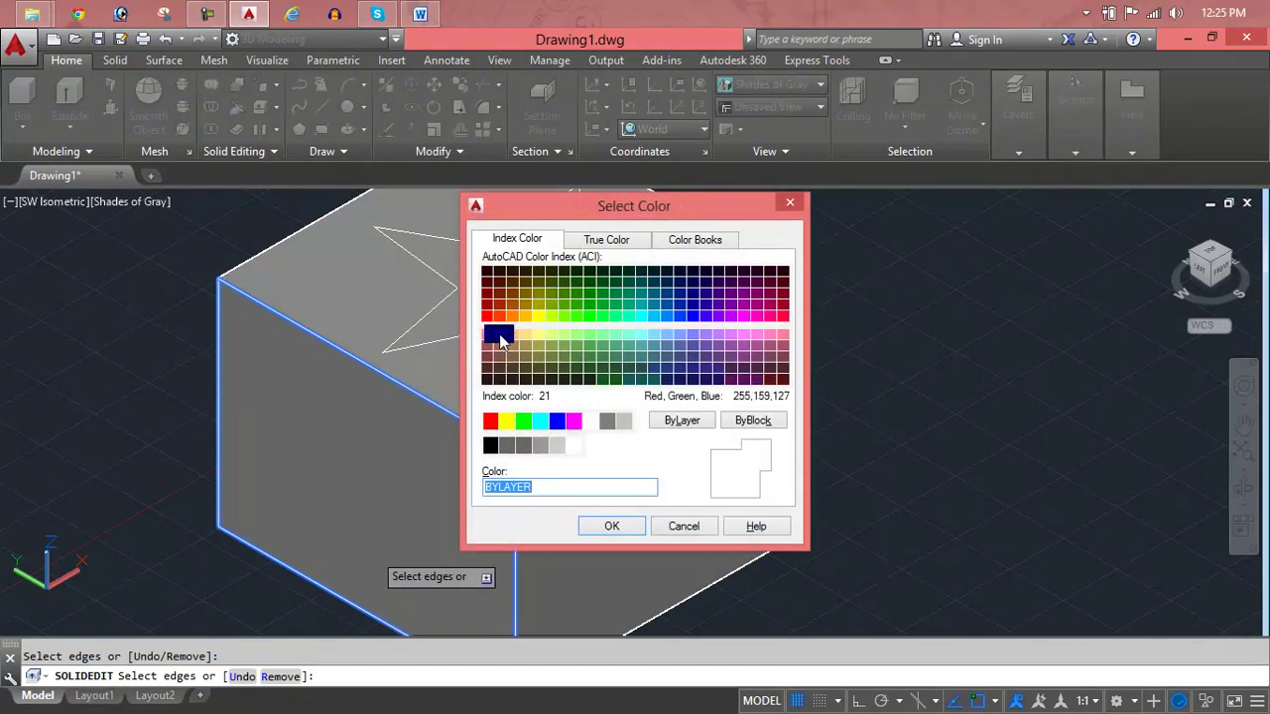
click(499, 319)
click(604, 528)
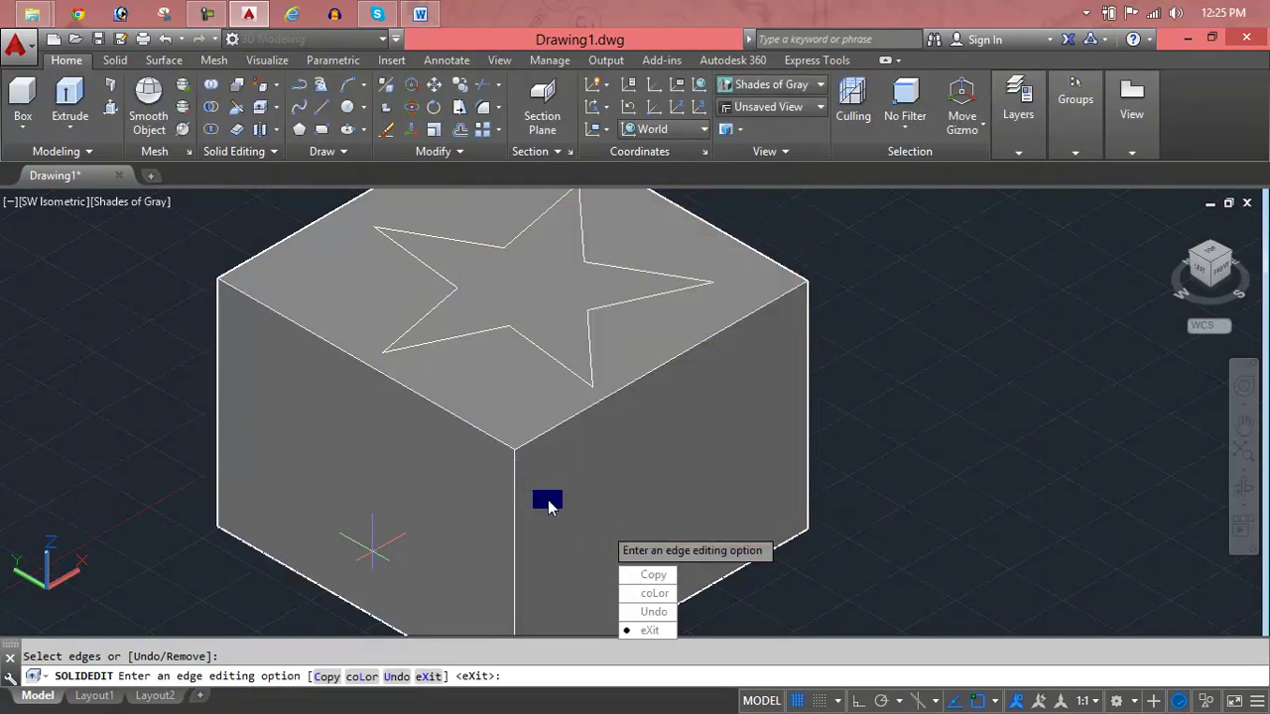
key(Return)
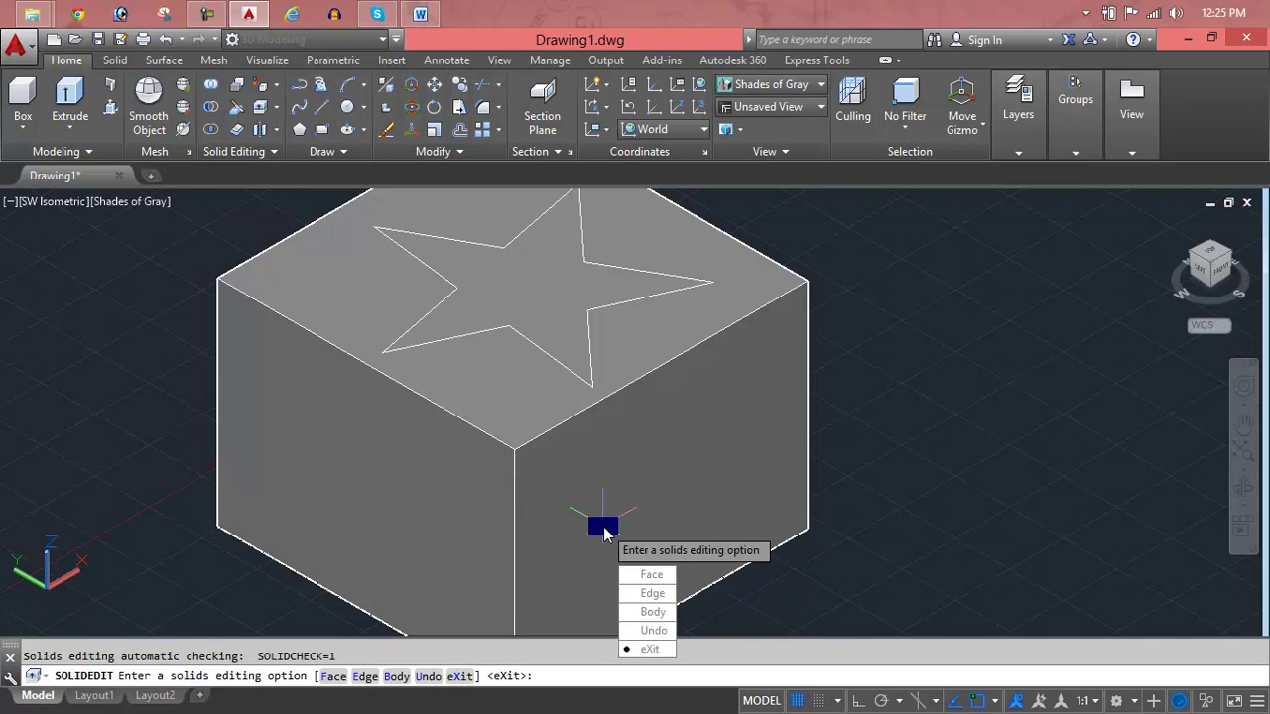
key(Return)
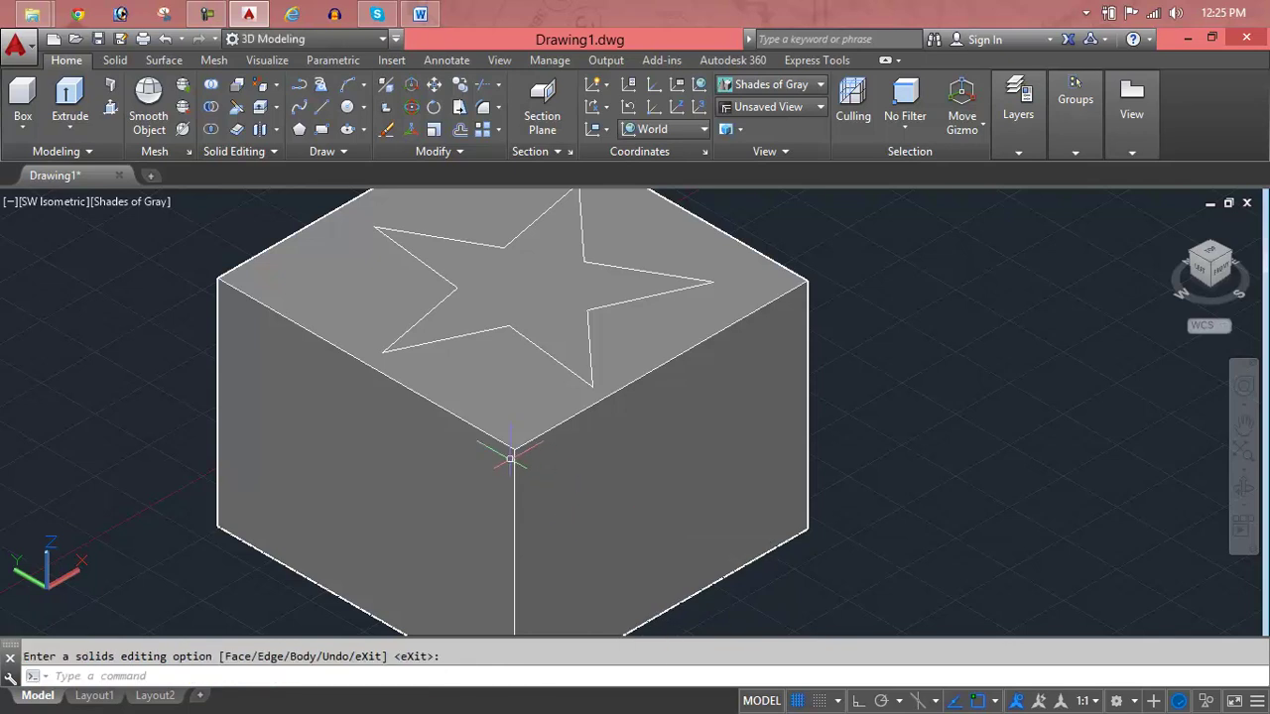
Select the cube and zoom in and out to inspect it, then deselect
key(Escape)
click(514, 452)
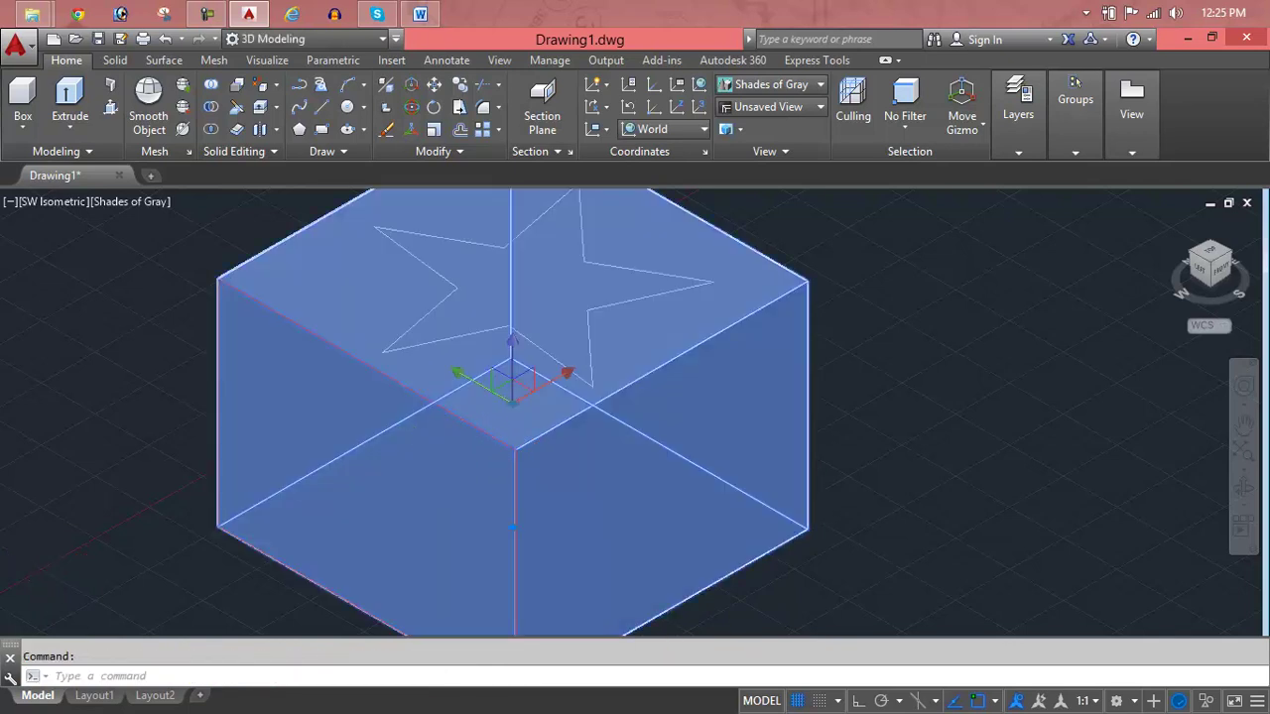
scroll(416, 441, up, 3)
scroll(520, 438, up, 2)
scroll(550, 428, up, 1)
scroll(576, 419, up, 1)
scroll(599, 411, up, 2)
scroll(599, 410, down, 4)
scroll(589, 415, down, 5)
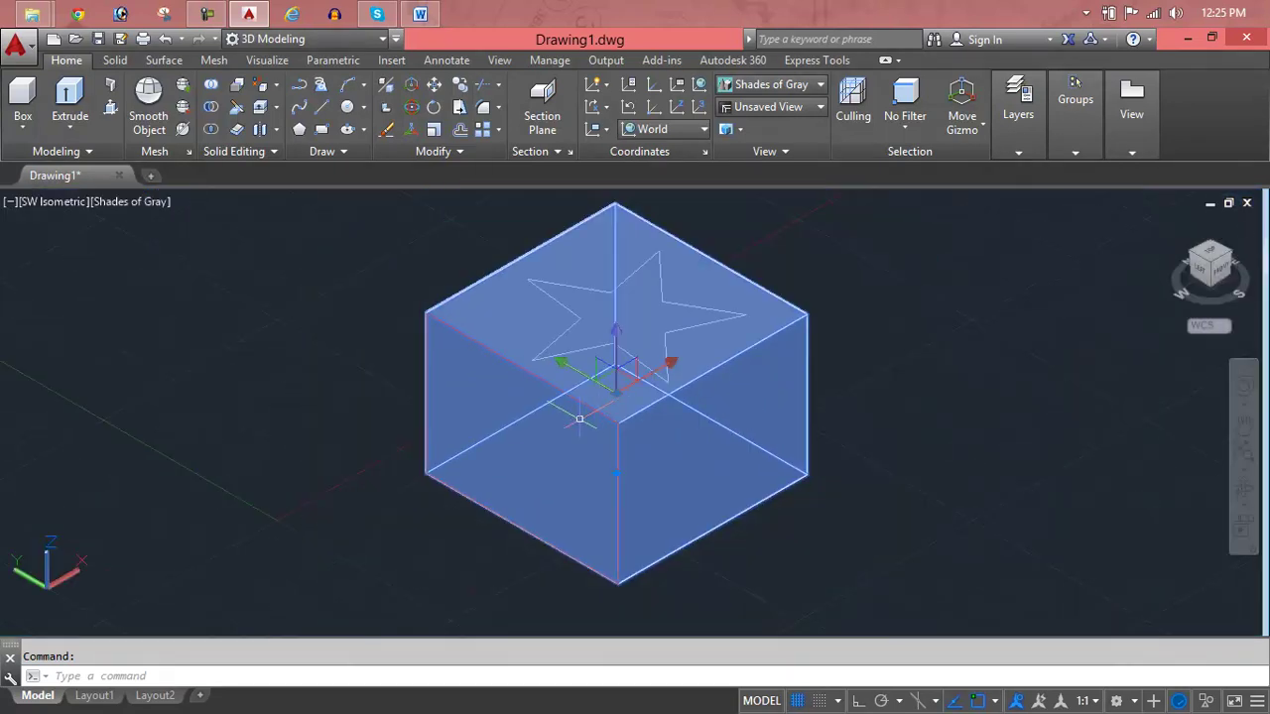
key(Escape)
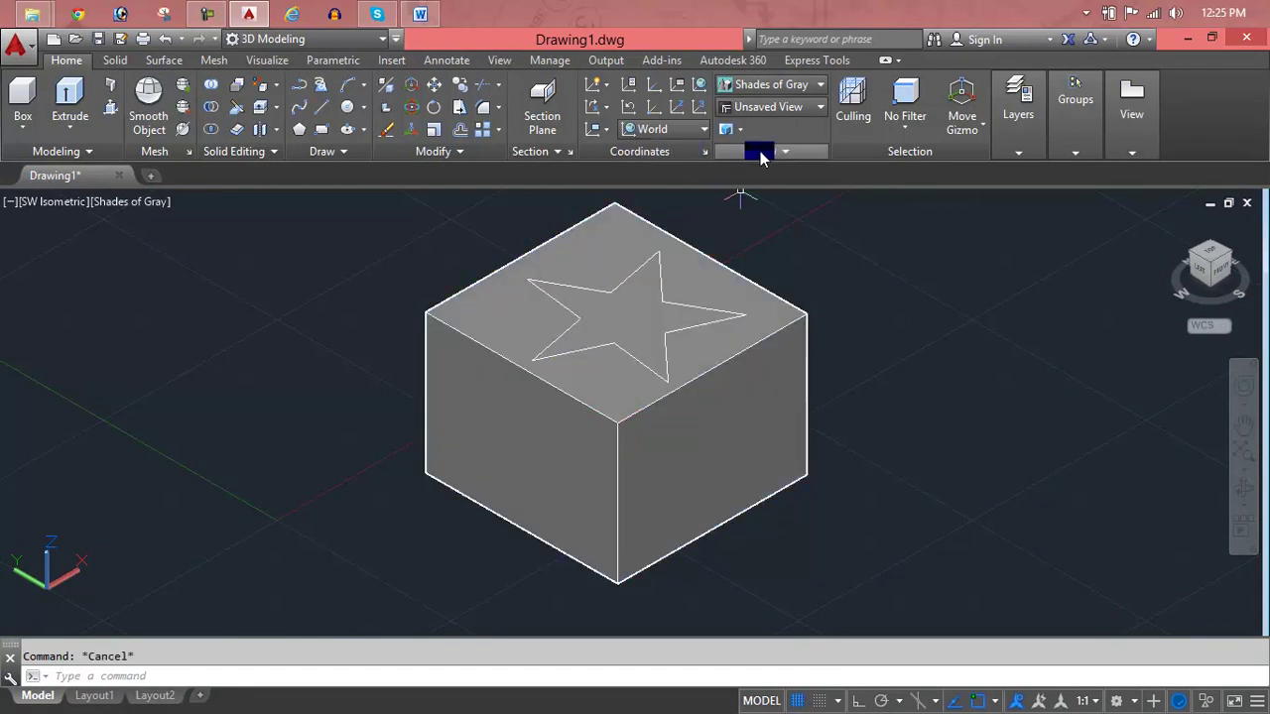
Switch the visual style to 2D Wireframe, then back to Shades of Gray
click(148, 211)
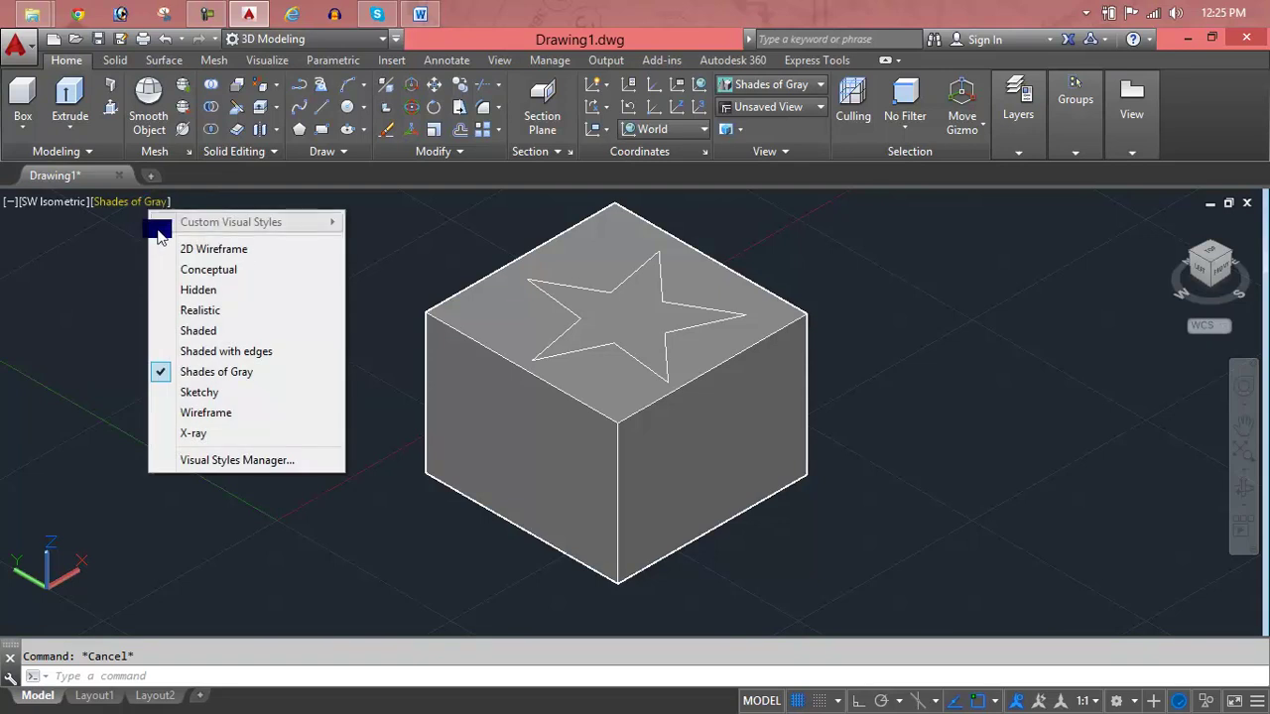
click(165, 247)
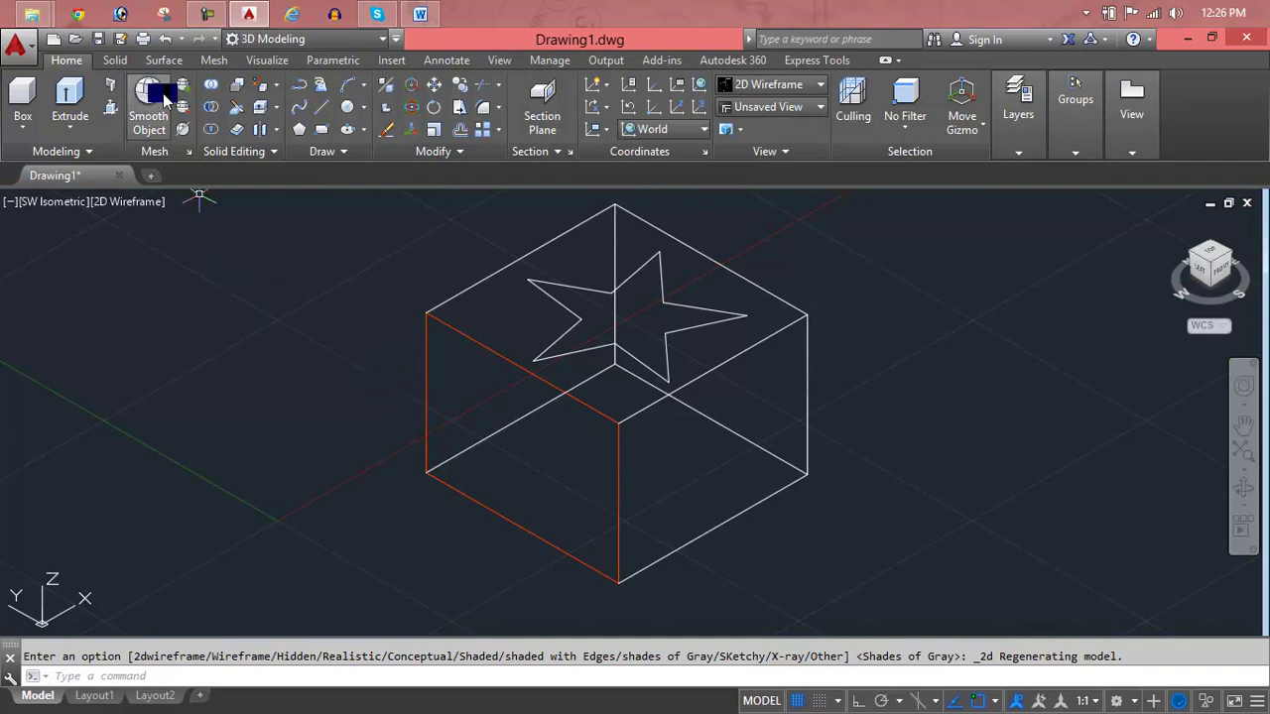
click(150, 202)
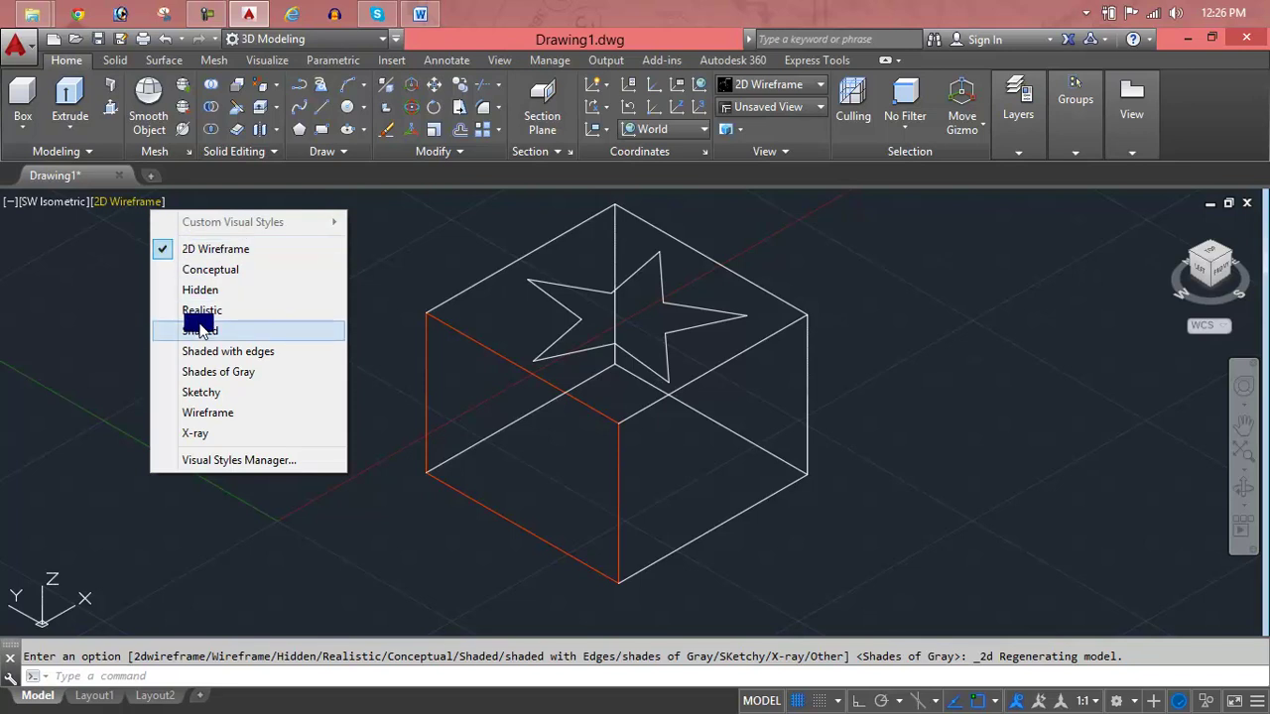
click(216, 372)
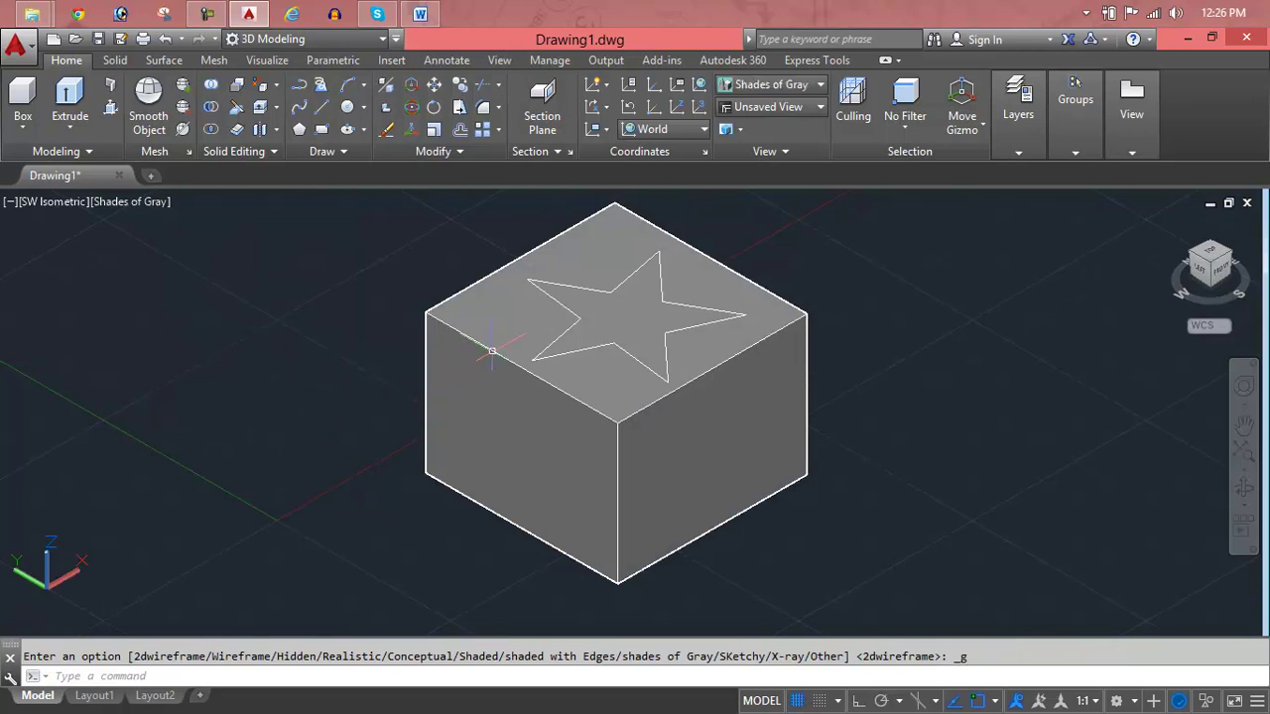
Copy the box's lower-right bottom edge to a spot below and right of the box
click(275, 88)
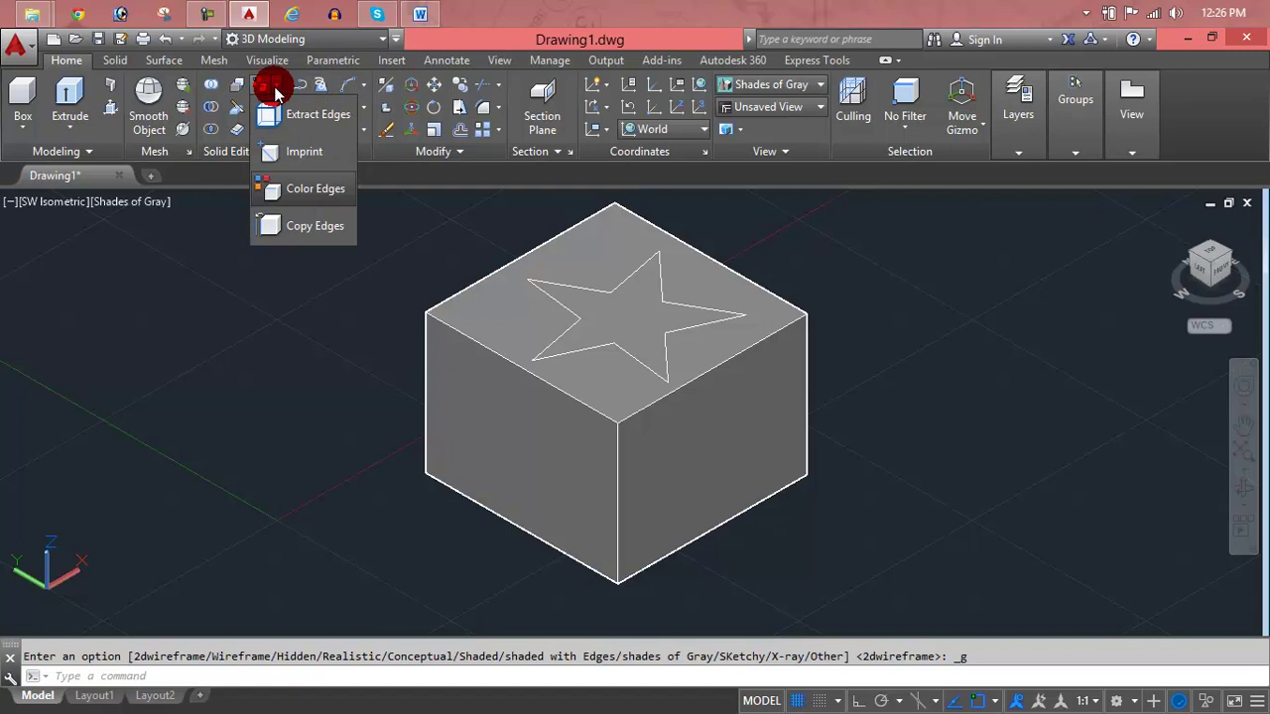
click(322, 230)
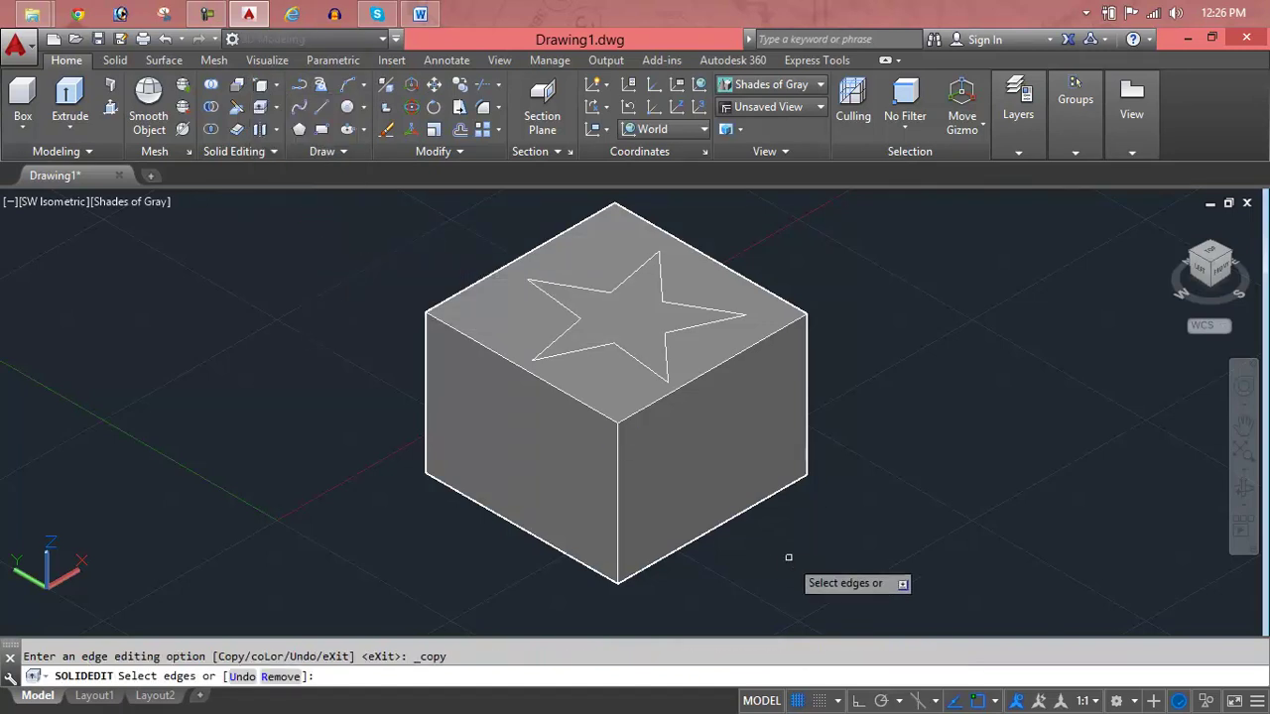
click(725, 524)
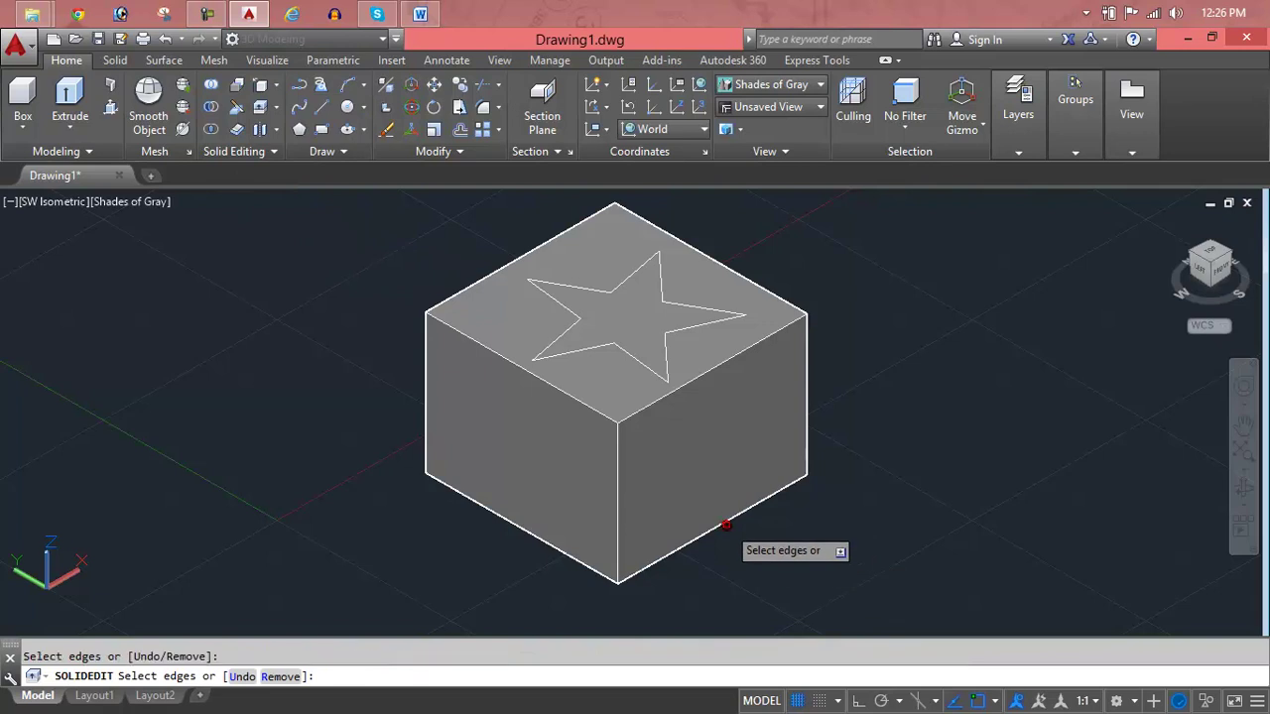
click(725, 525)
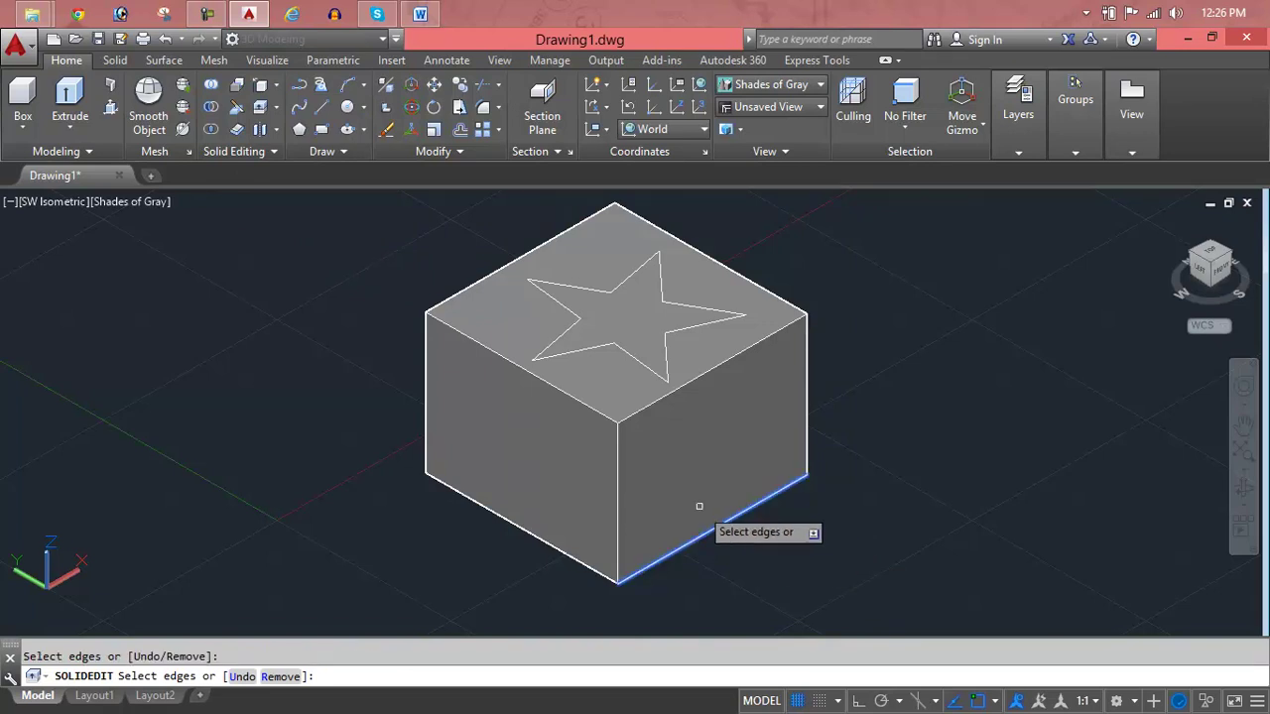
key(Return)
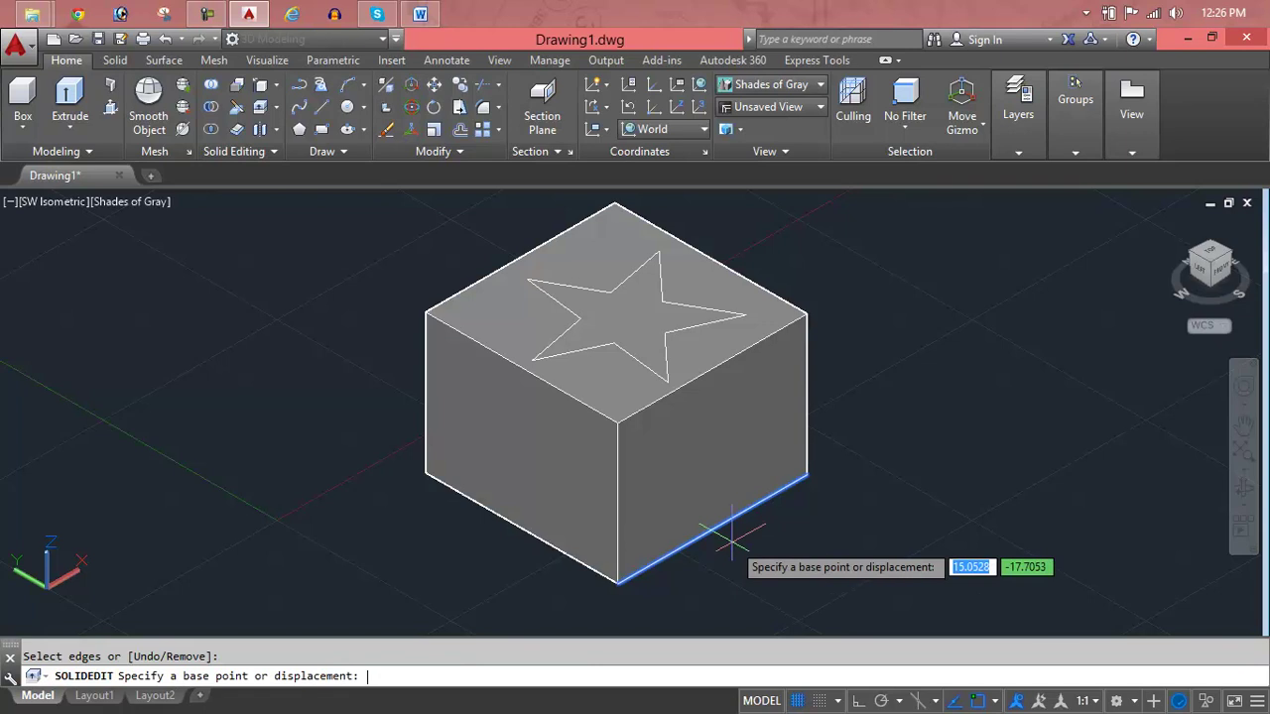
click(725, 525)
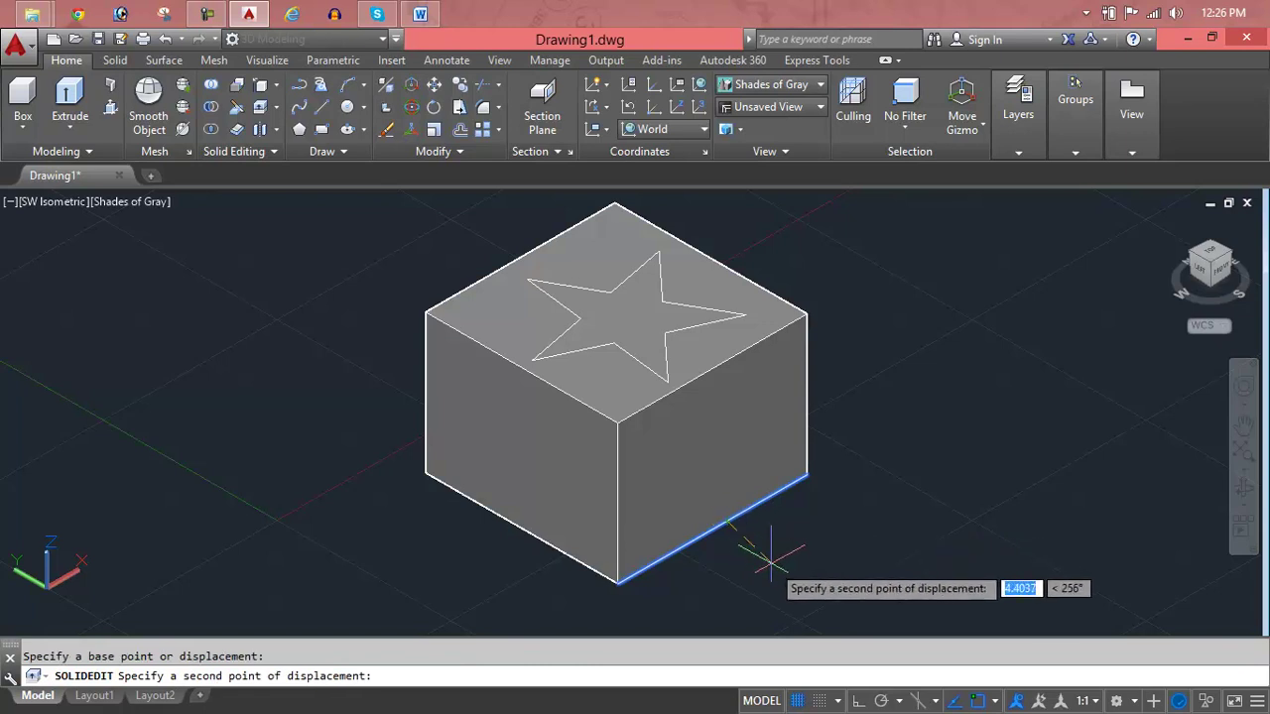
click(813, 586)
Pan to show the copied line and exit the solid editing command
middle_drag(812, 586, 608, 508)
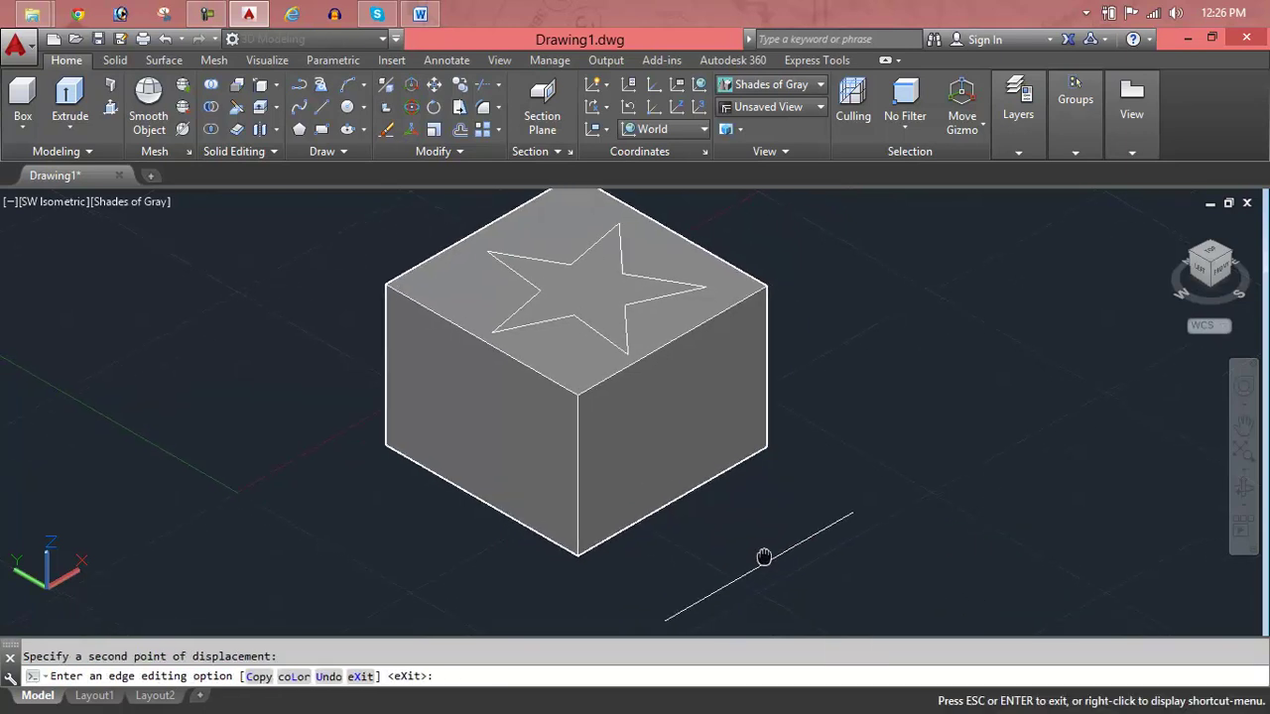
key(Return)
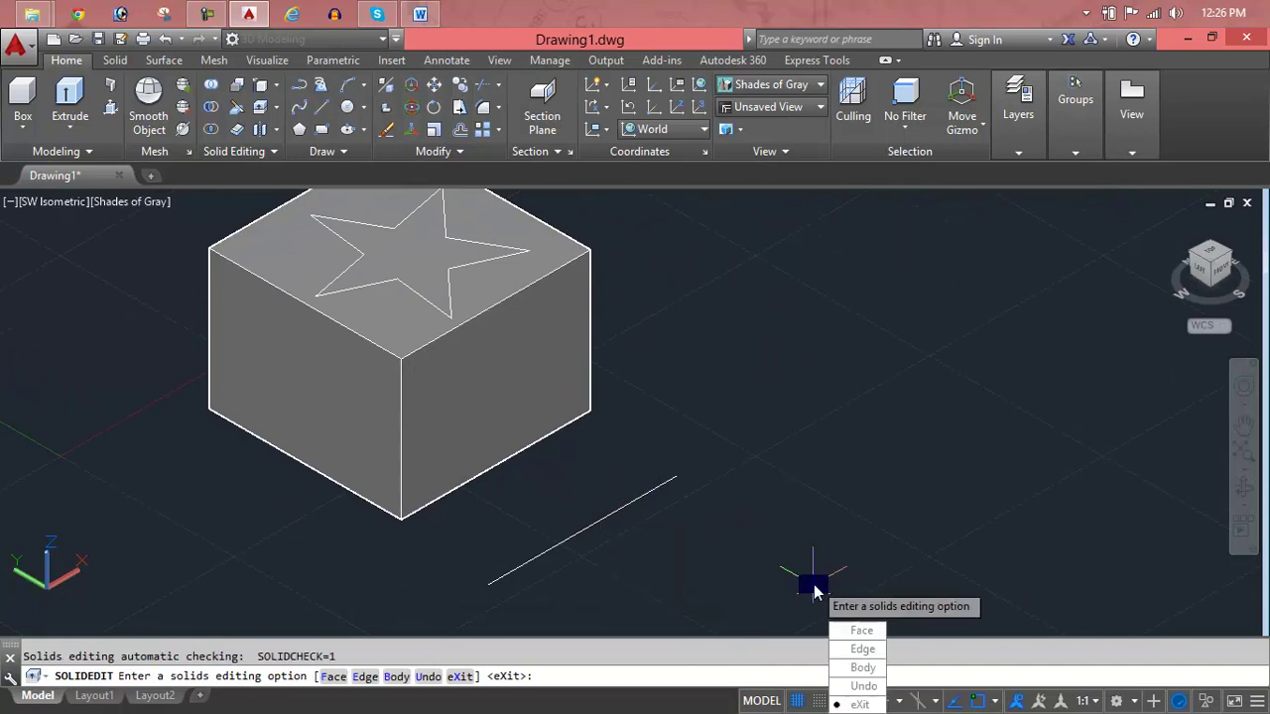
key(Return)
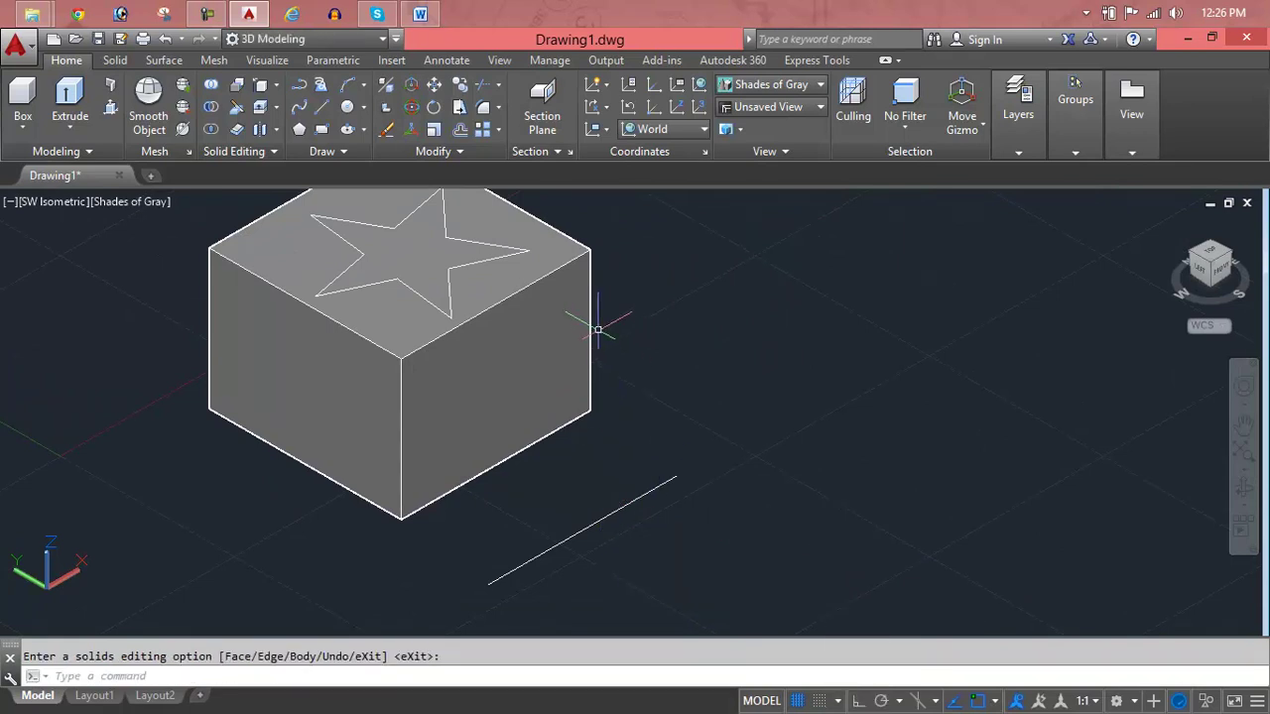
key(Return)
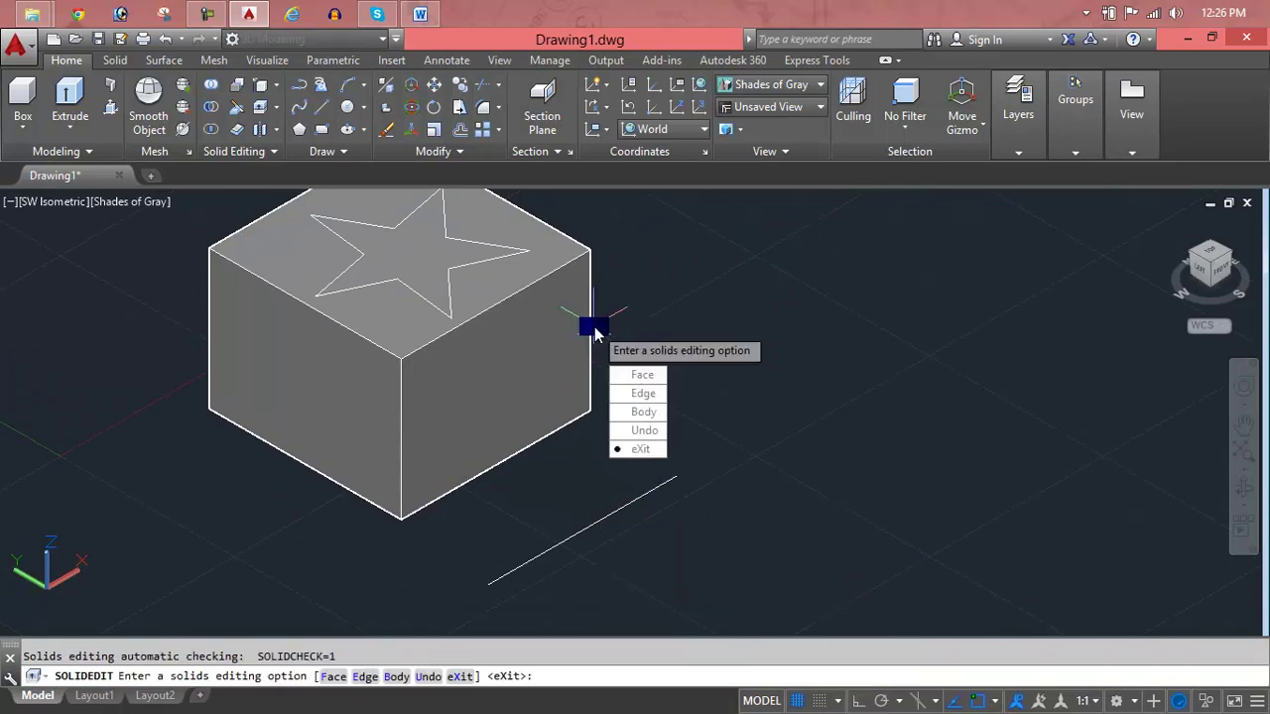
key(Return)
key(Escape)
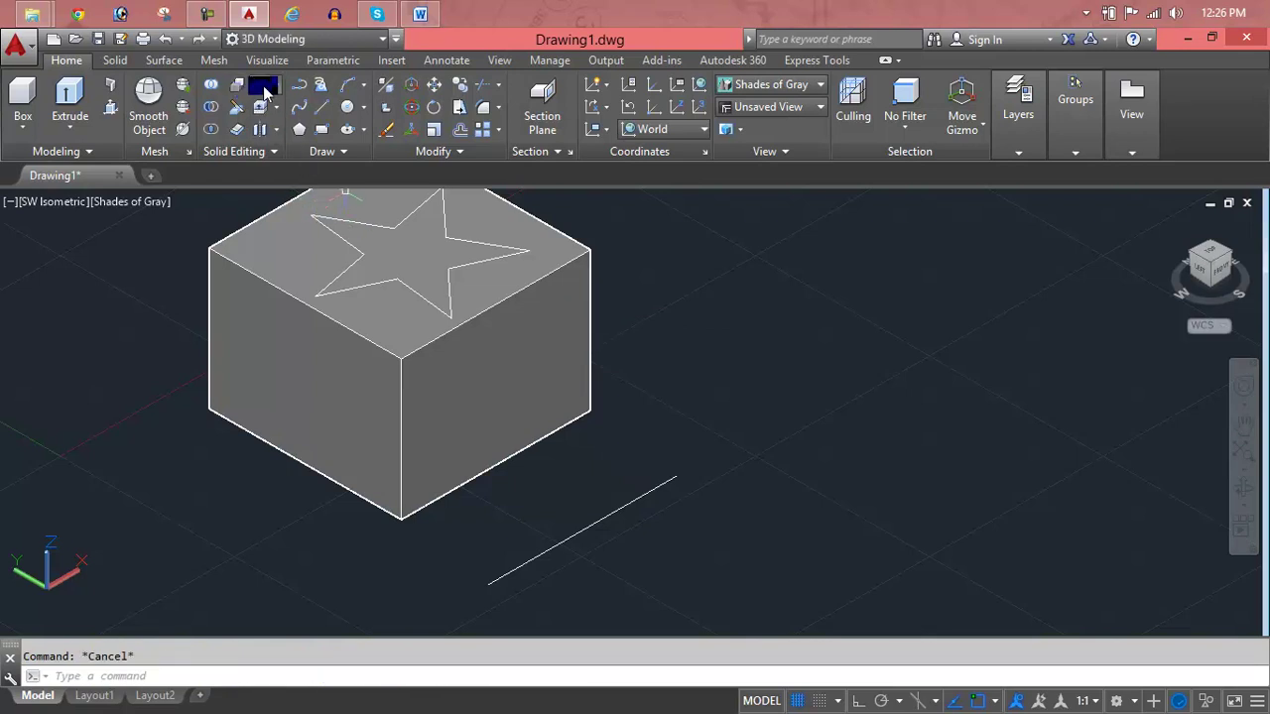
Copy the box's right vertical edge to a spot right of the box
click(267, 88)
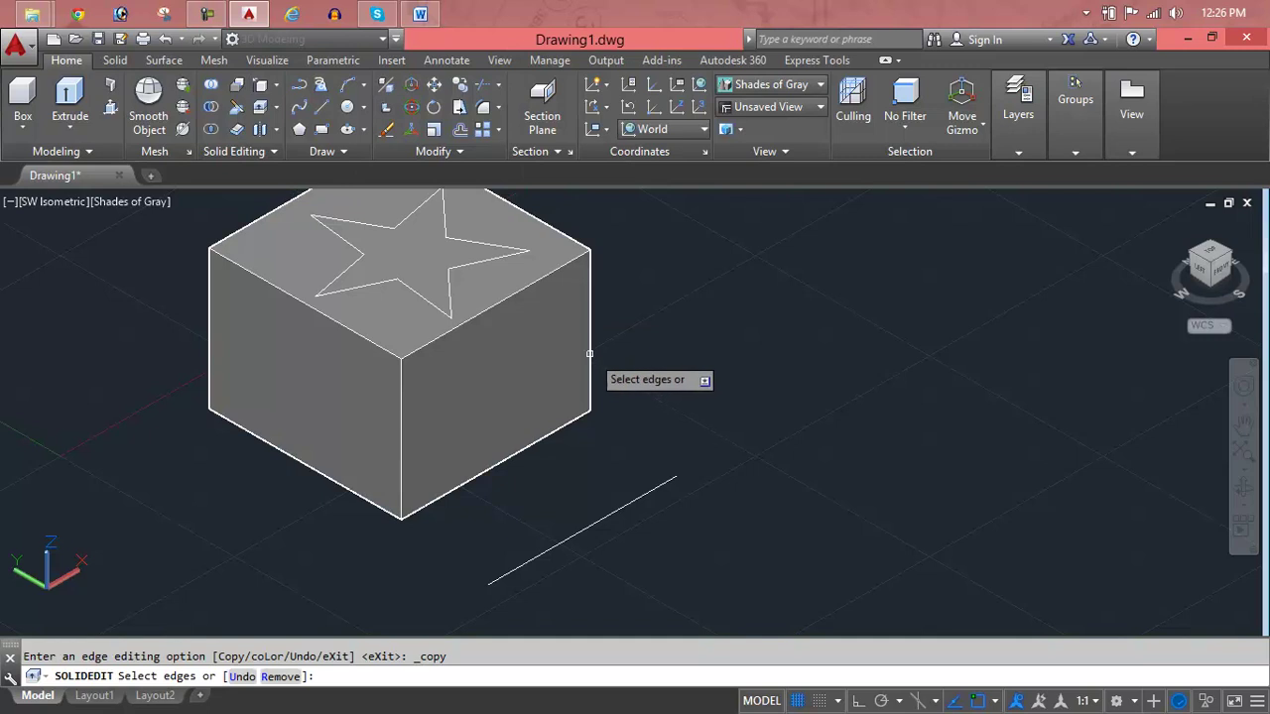
click(590, 353)
key(Return)
click(601, 357)
click(661, 389)
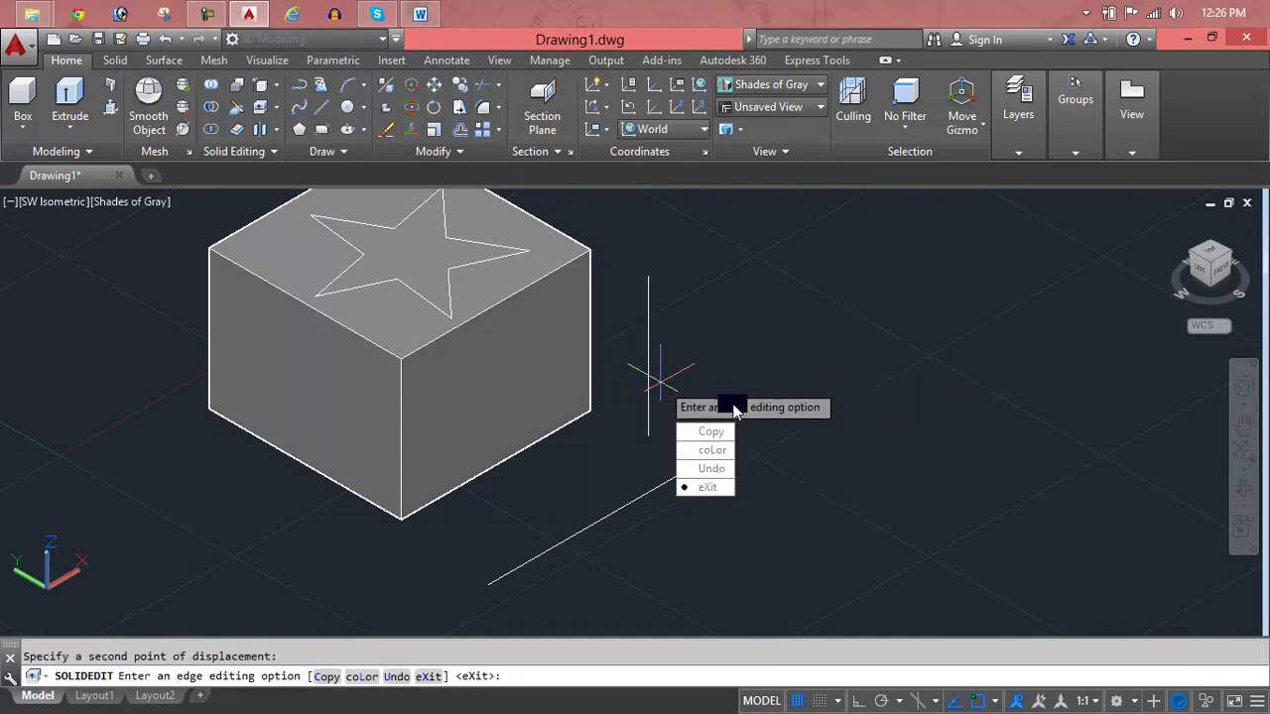
key(Return)
key(Return)
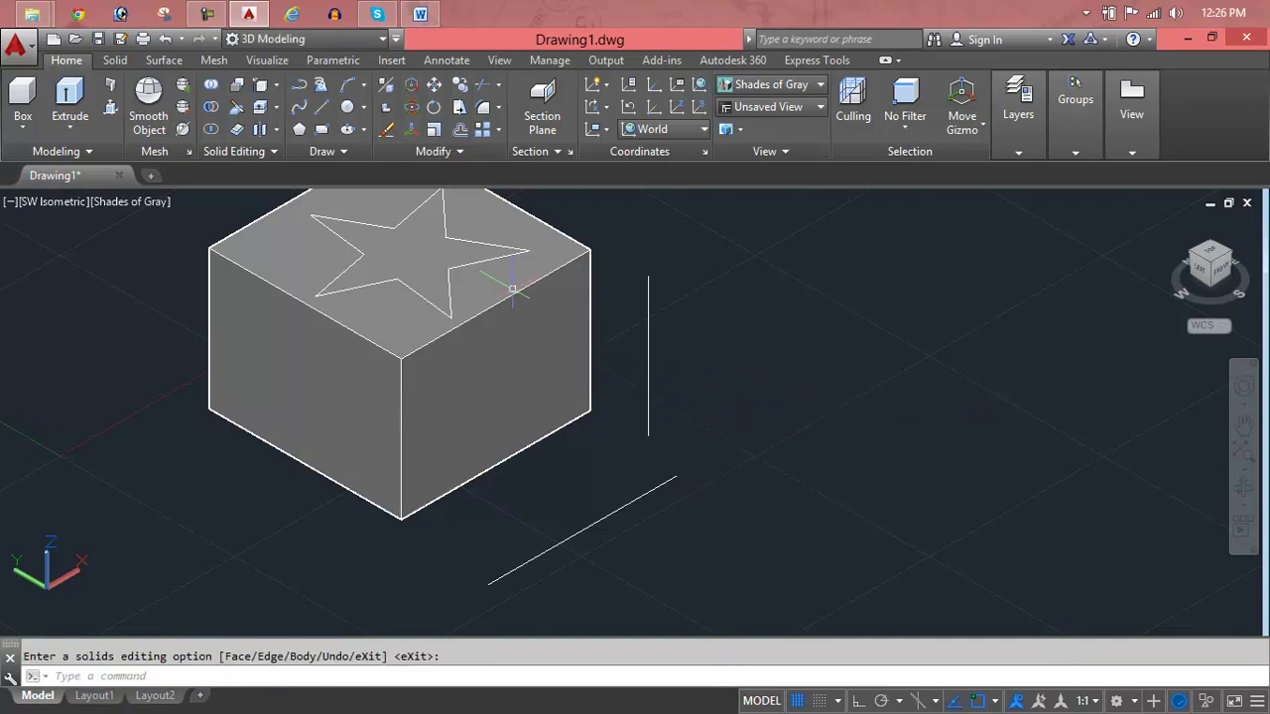
Copy the box's front top edge out at a distance of 20
click(257, 92)
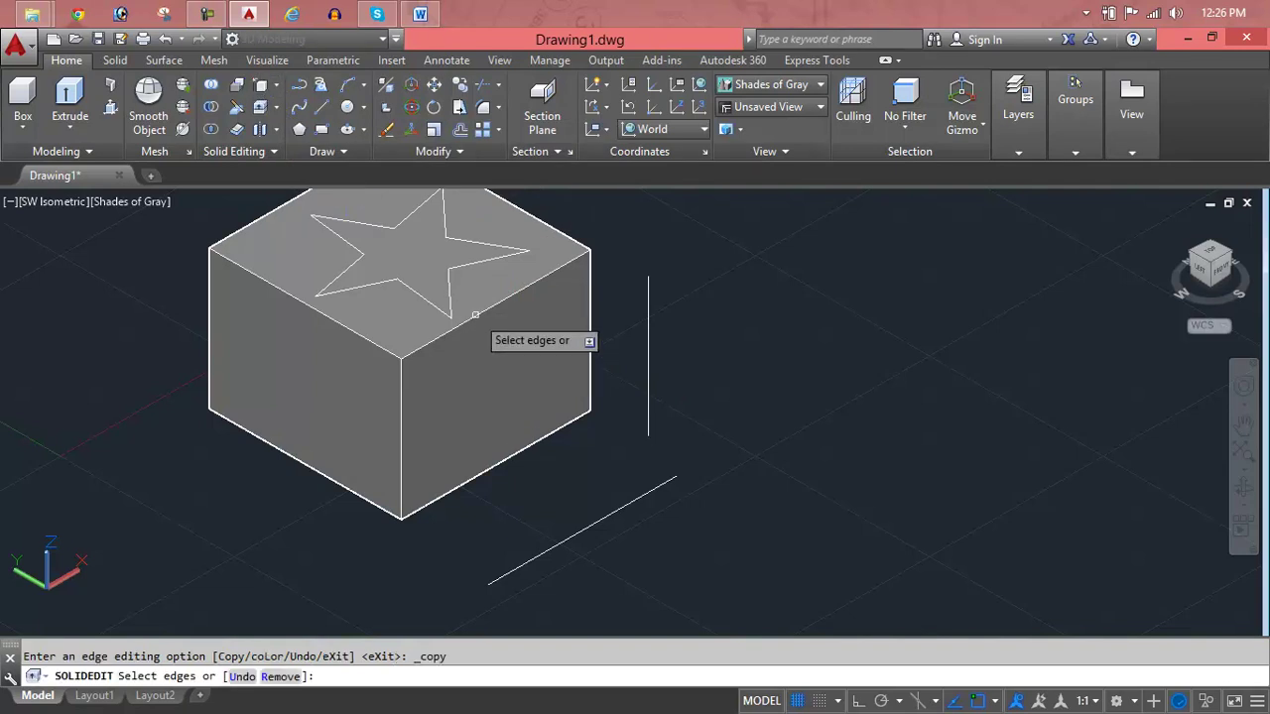
key(Return)
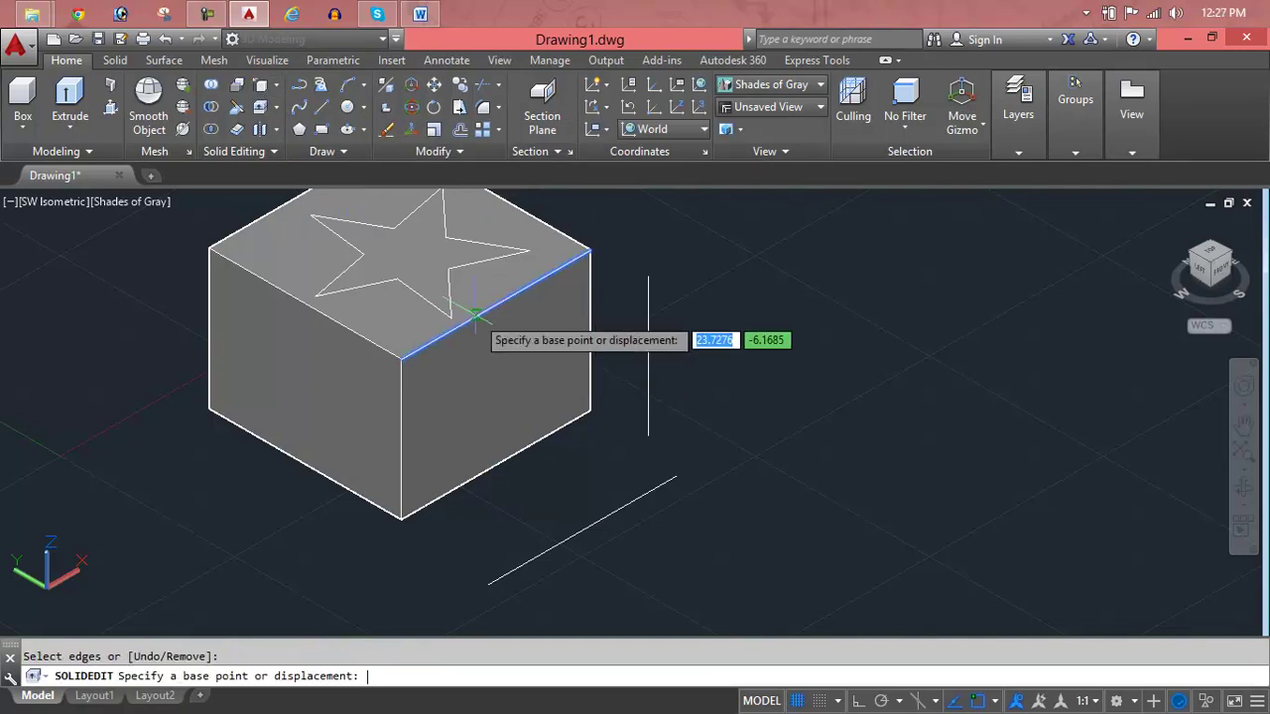
click(475, 316)
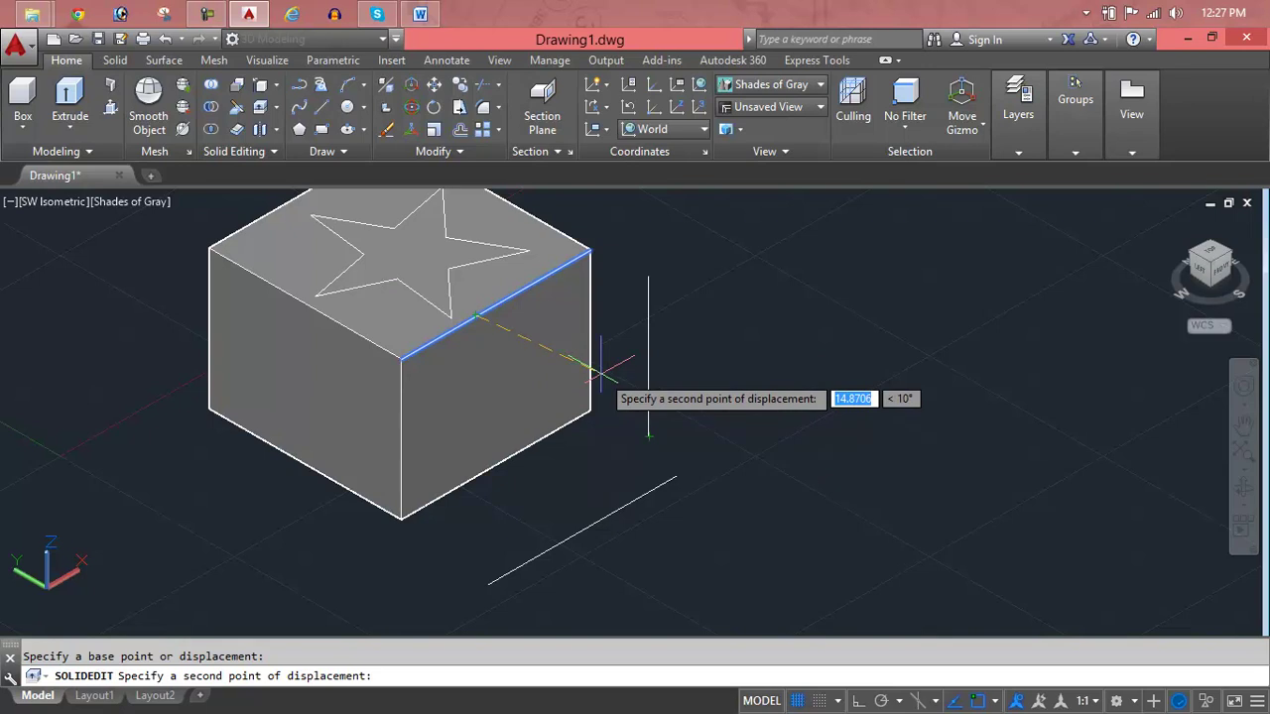
text(20)
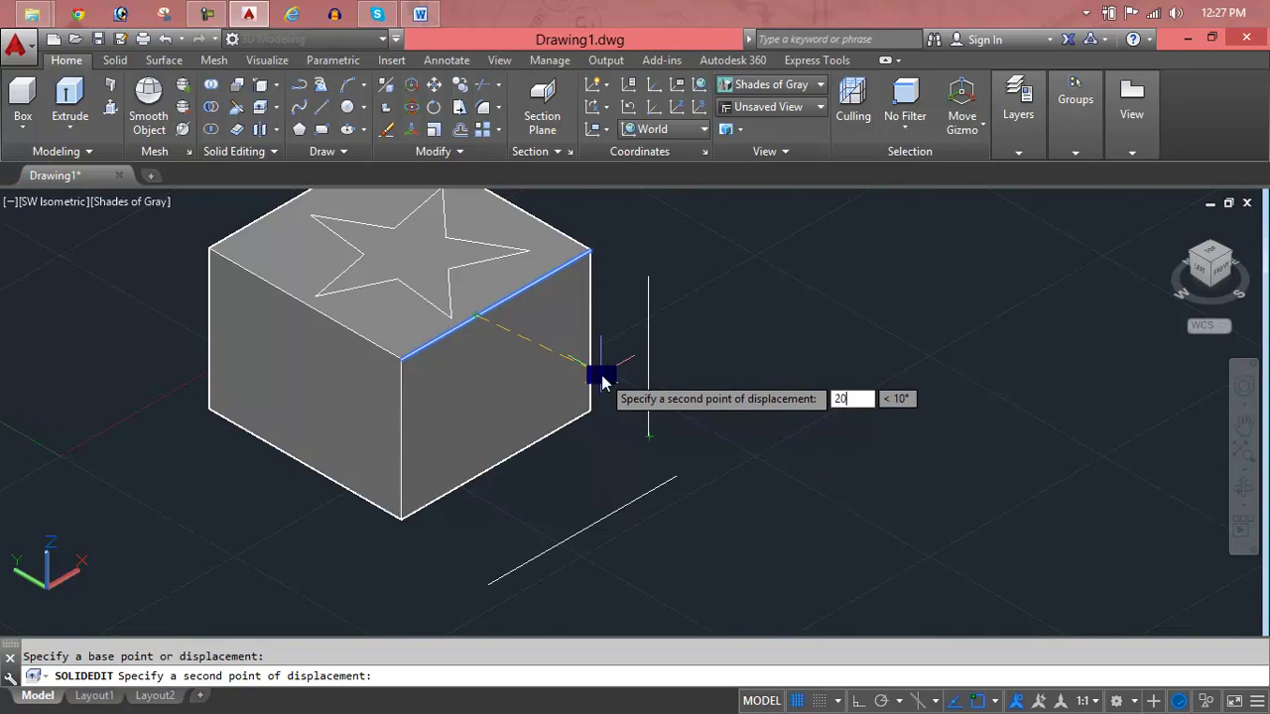
key(Return)
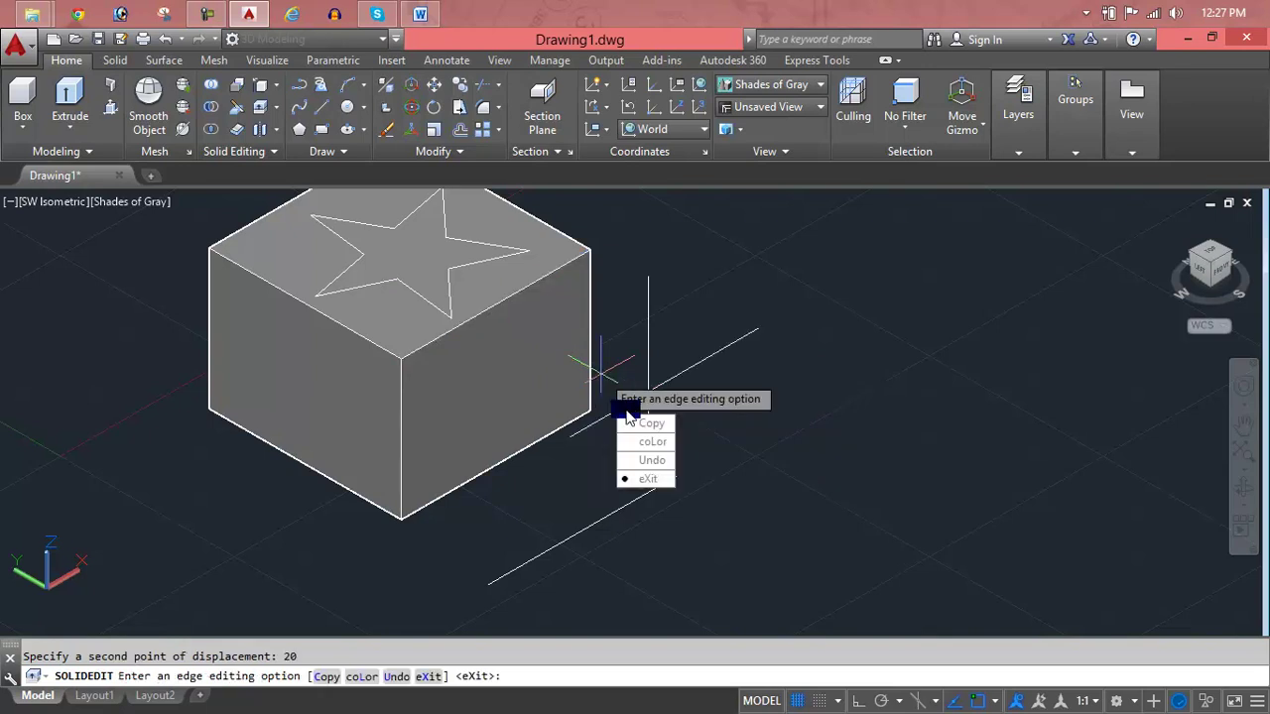
key(Return)
key(Return)
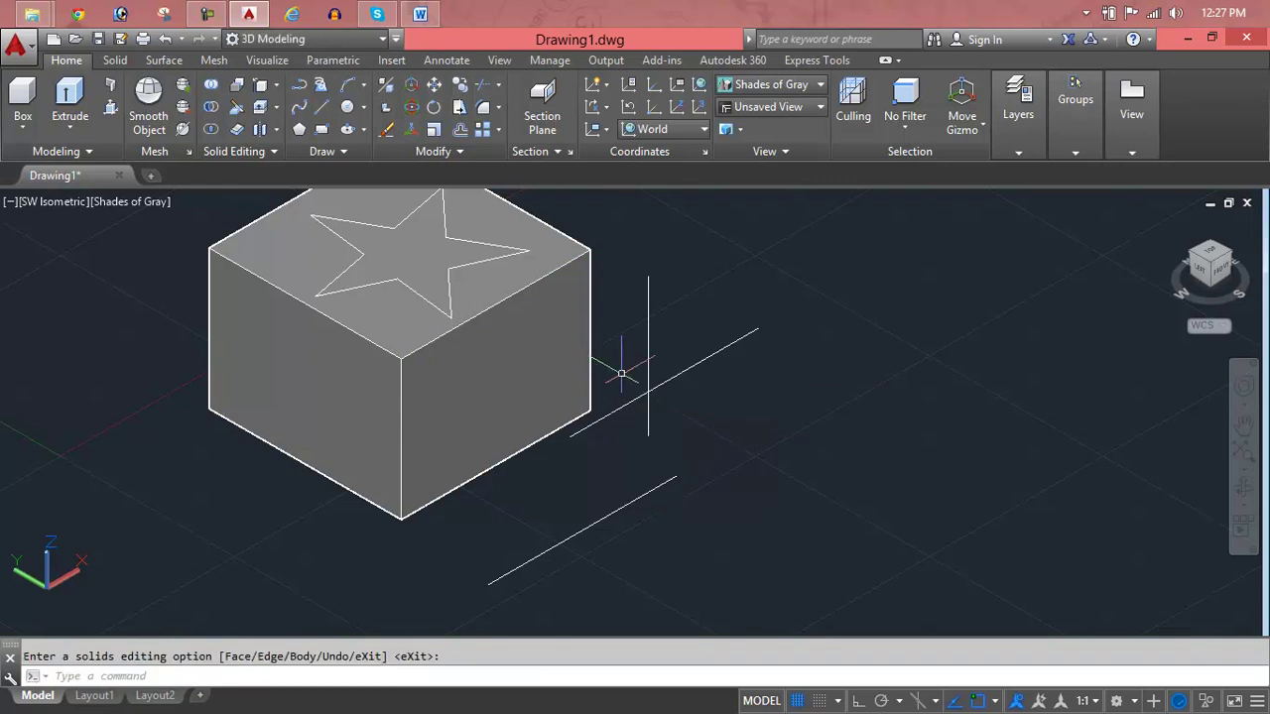
Delete the copied diagonal and vertical edge lines
click(631, 404)
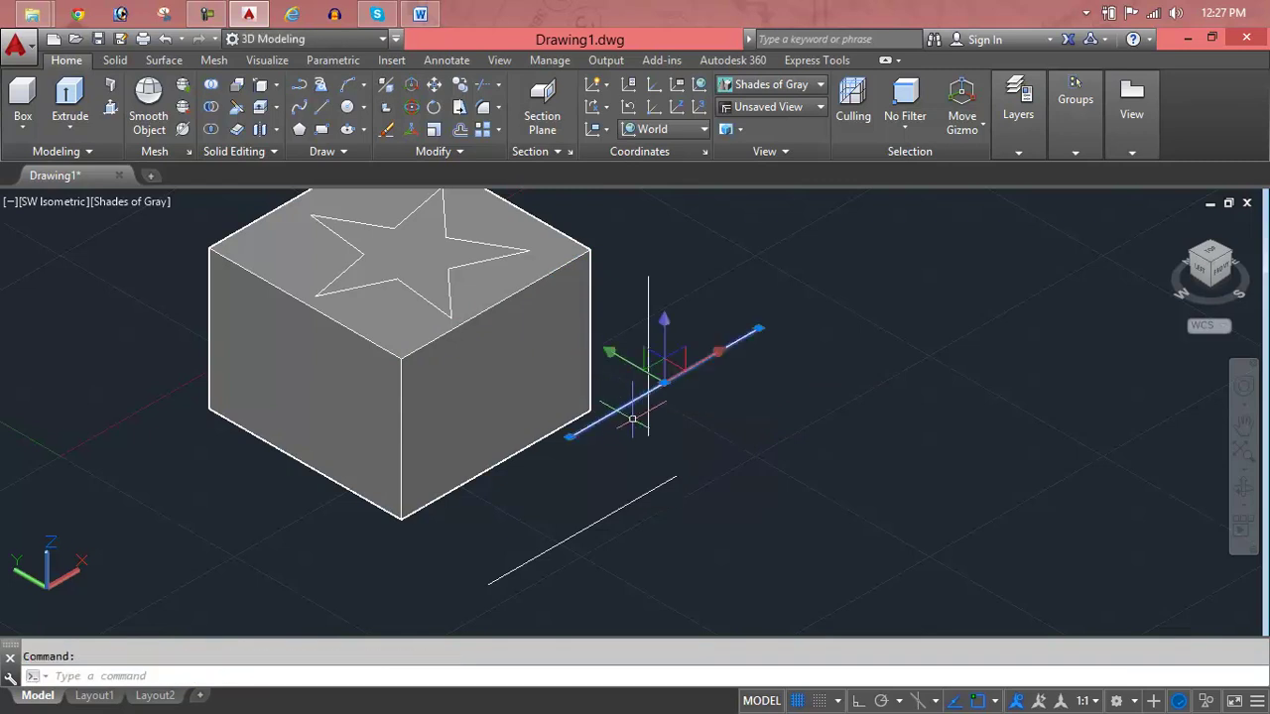
key(Delete)
click(652, 363)
click(651, 357)
click(651, 370)
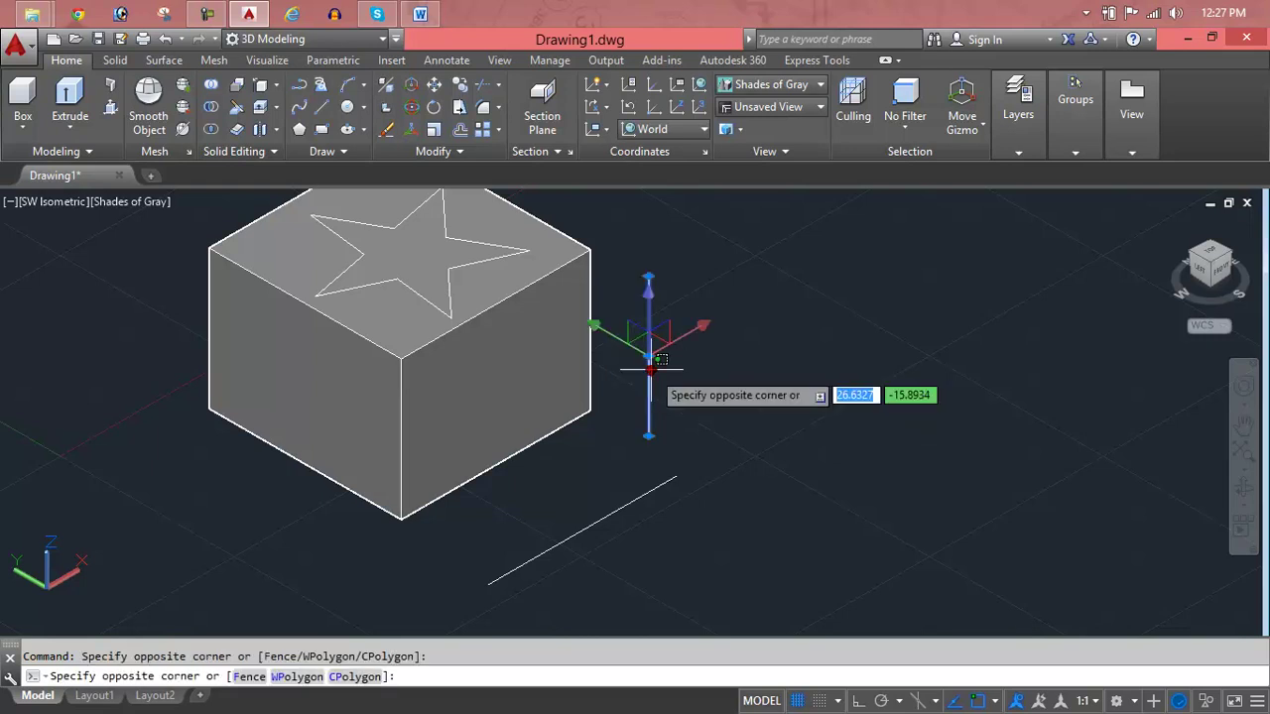
click(646, 504)
key(Delete)
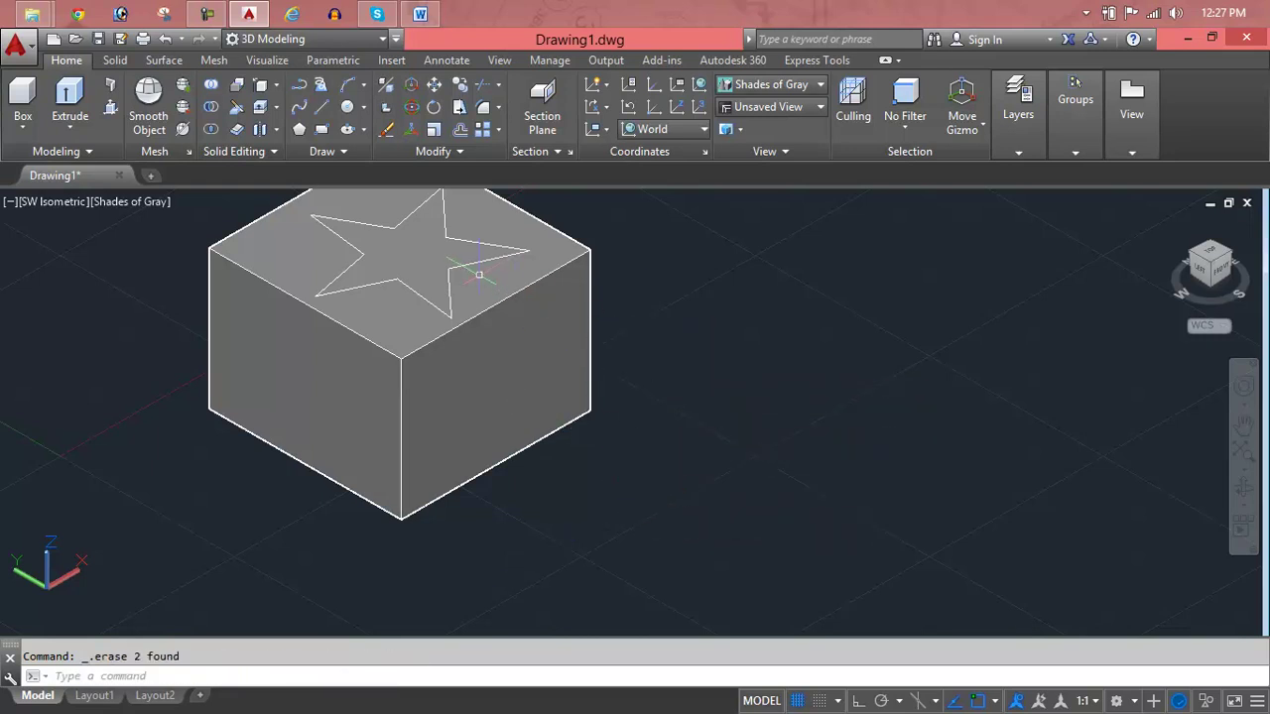
Zoom out, crossing-select the box and star, and delete them
scroll(478, 274, down, 2)
click(580, 236)
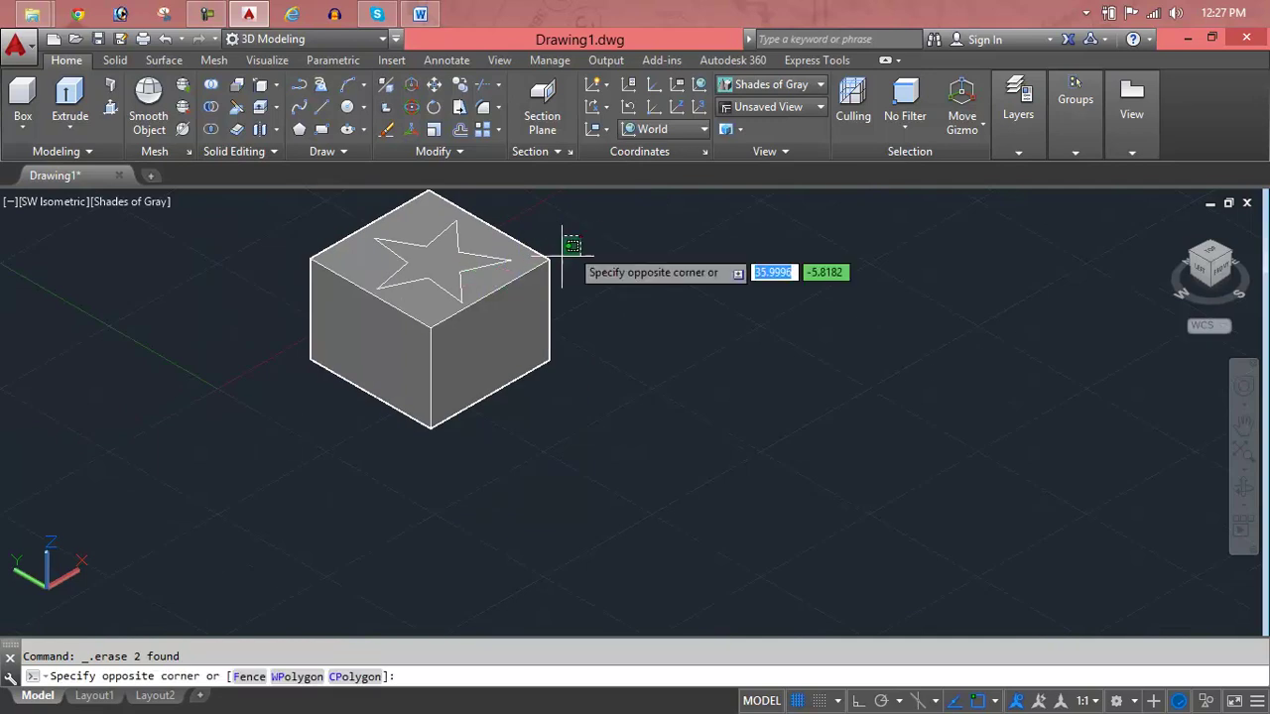
click(379, 410)
key(Delete)
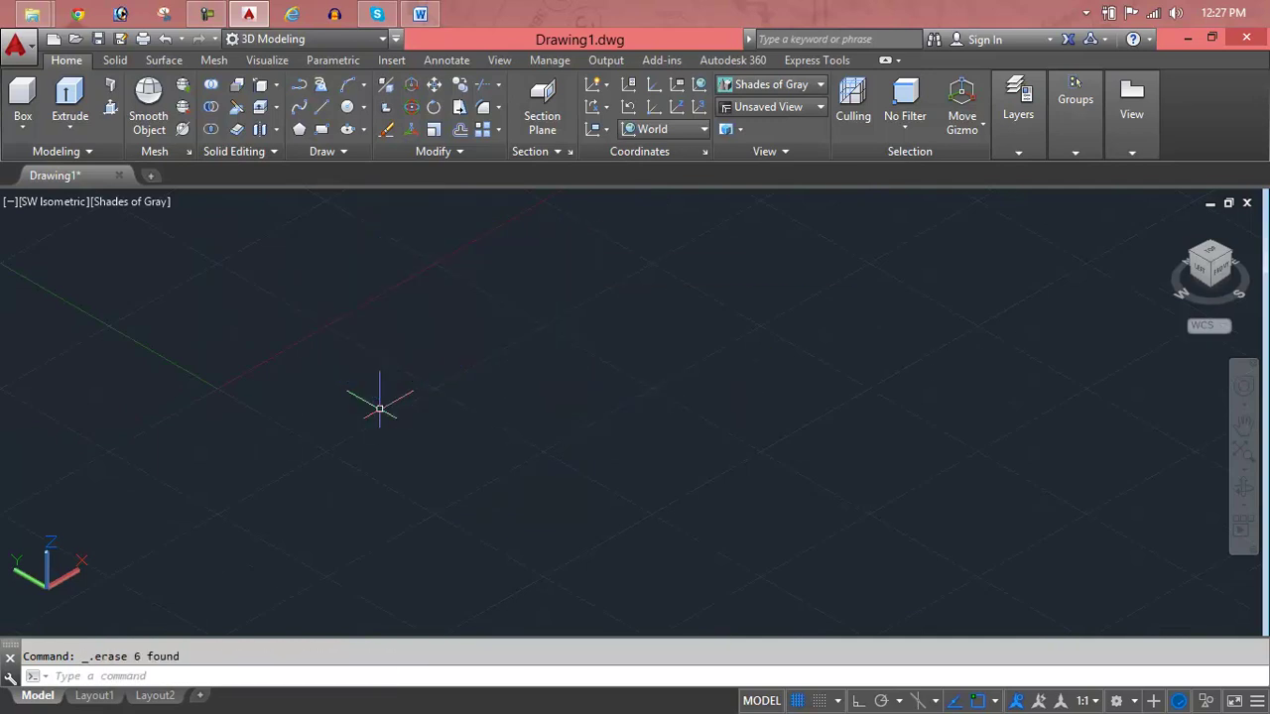